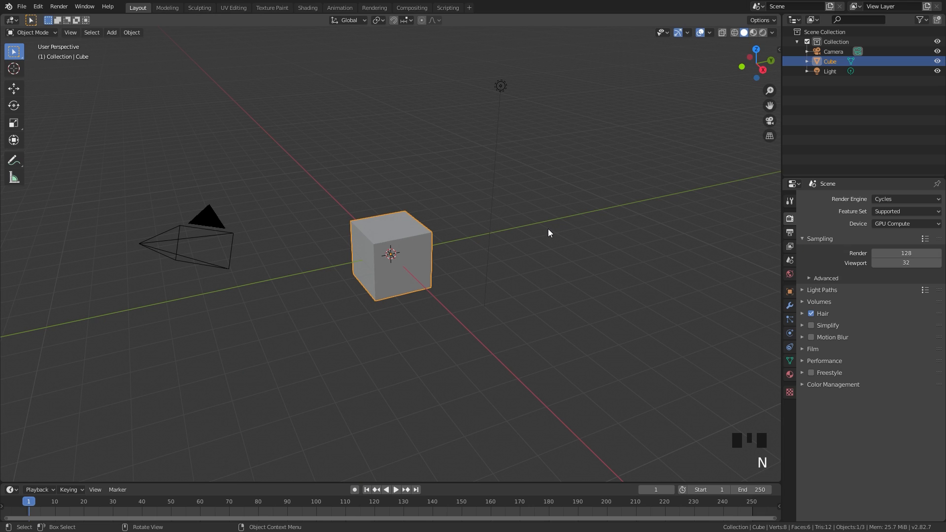
Delete the default cube and add a plane mesh in its place at the world origin
key(x)
click(548, 228)
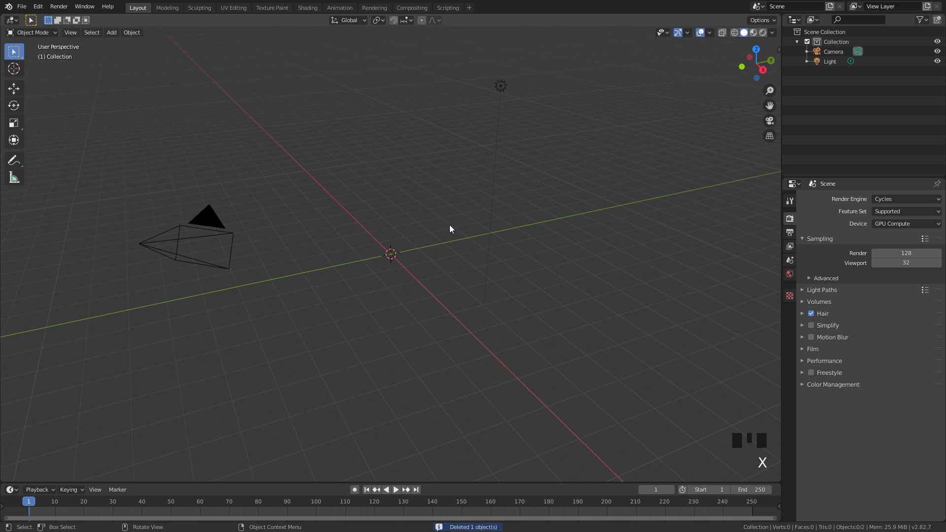
key(shift+a)
mouse_move(449, 225)
click(501, 224)
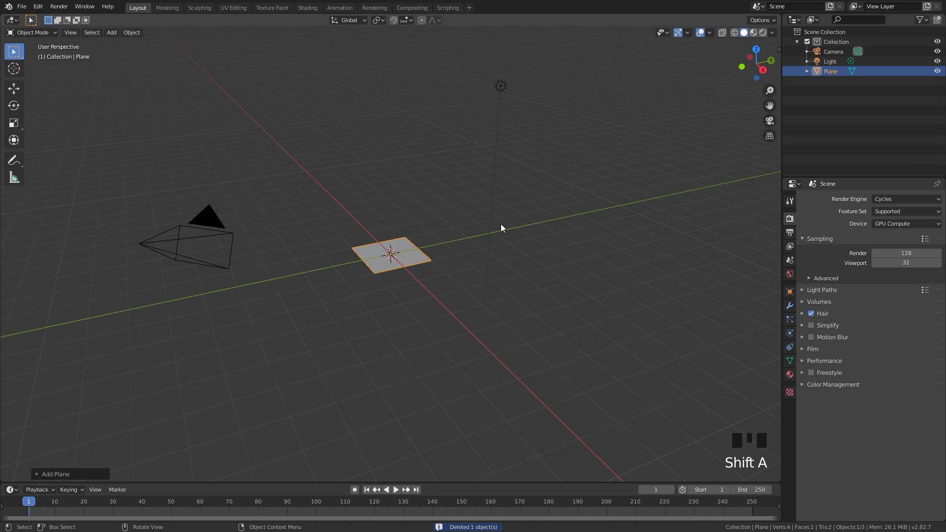
Rotate the plane 90 degrees about the X axis to stand it upright
text(rx90)
key(Return)
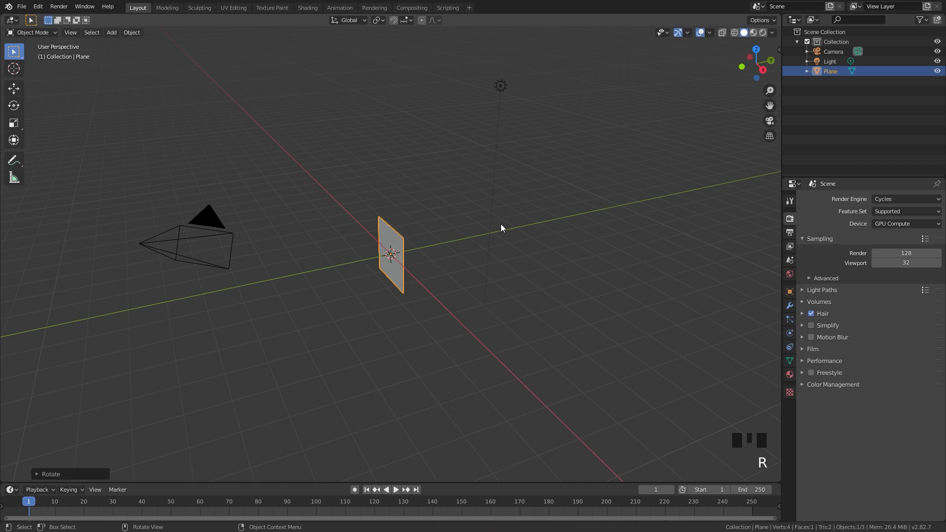
middle_drag(338, 205, 307, 241)
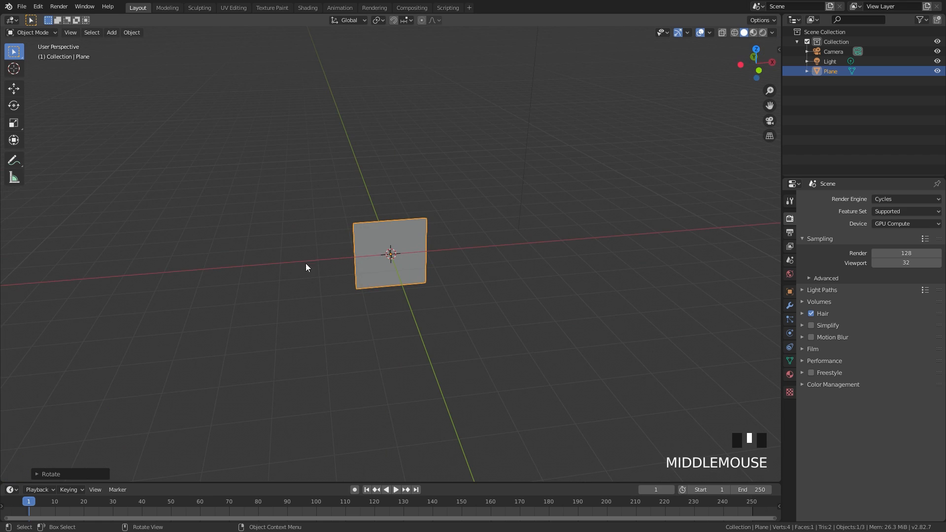
scroll(444, 207, up, 4)
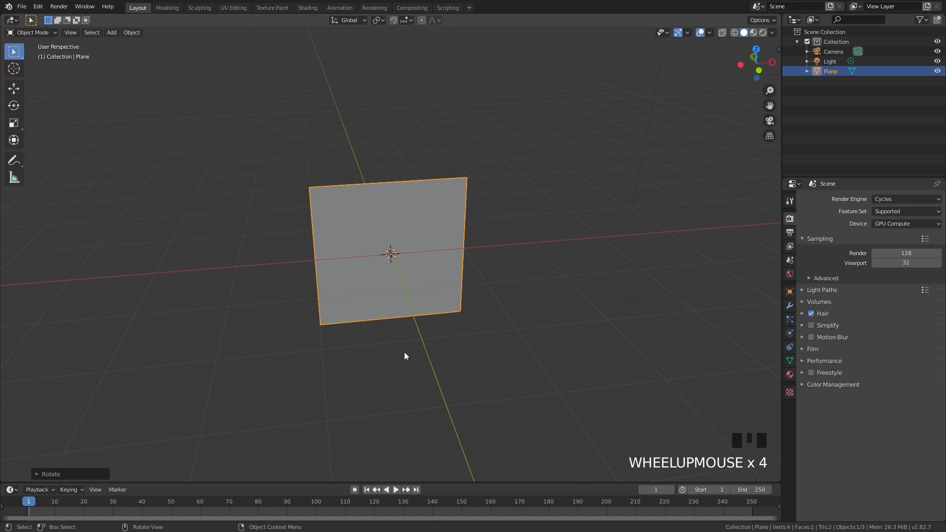
scroll(411, 159, up, 1)
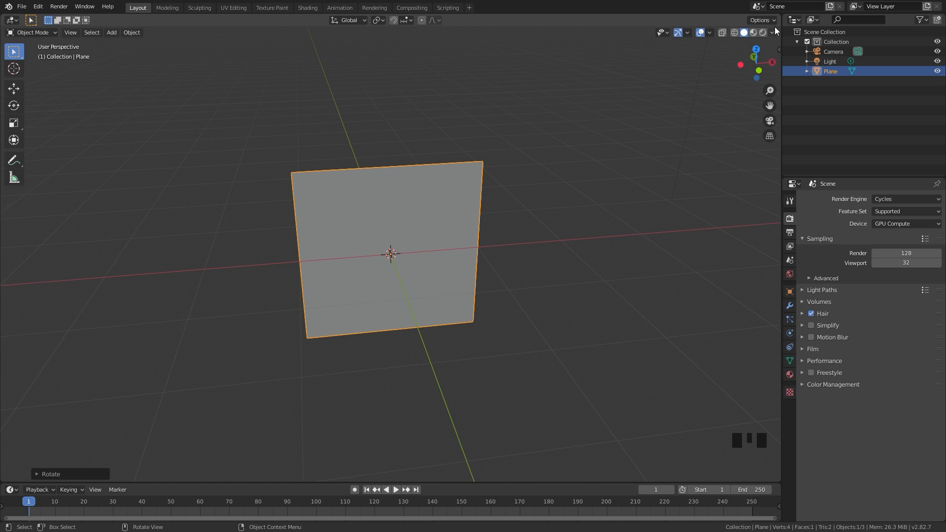
Split the 3D viewport into two side-by-side areas and turn the second one into a Shader Editor without its sidebar
drag(777, 17, 382, 23)
click(394, 20)
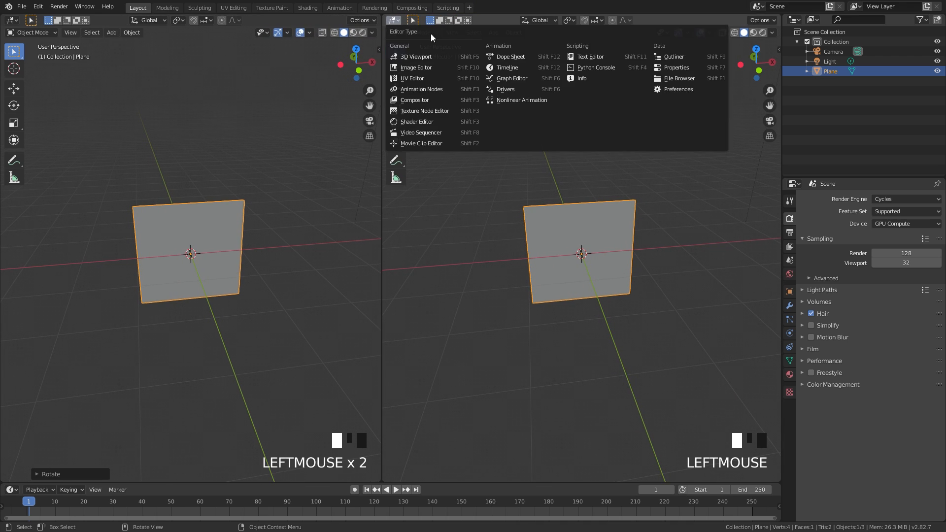
click(415, 121)
key(n)
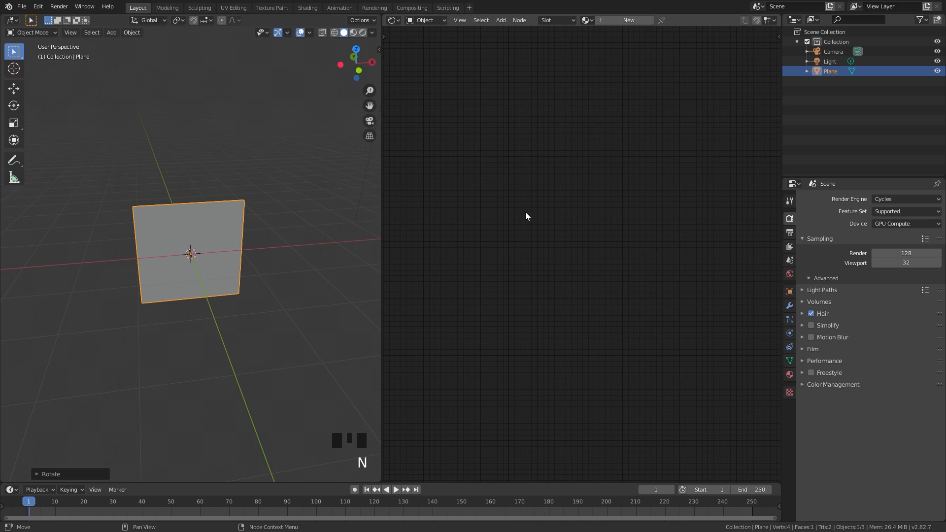
Create a new material for the plane and add a Voronoi Texture node beside the Principled BSDF
click(614, 19)
scroll(569, 190, up, 4)
middle_drag(499, 245, 542, 197)
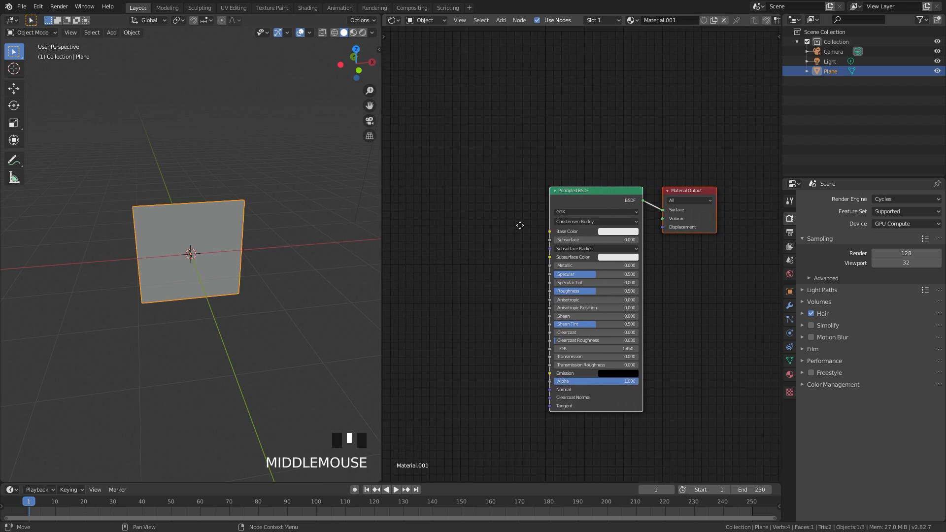
scroll(531, 244, up, 2)
key(shift+a)
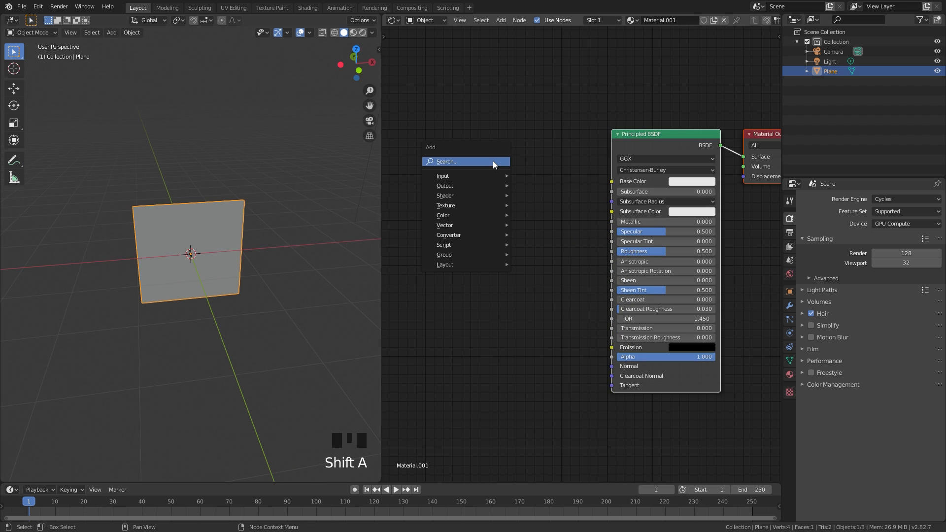
mouse_move(455, 205)
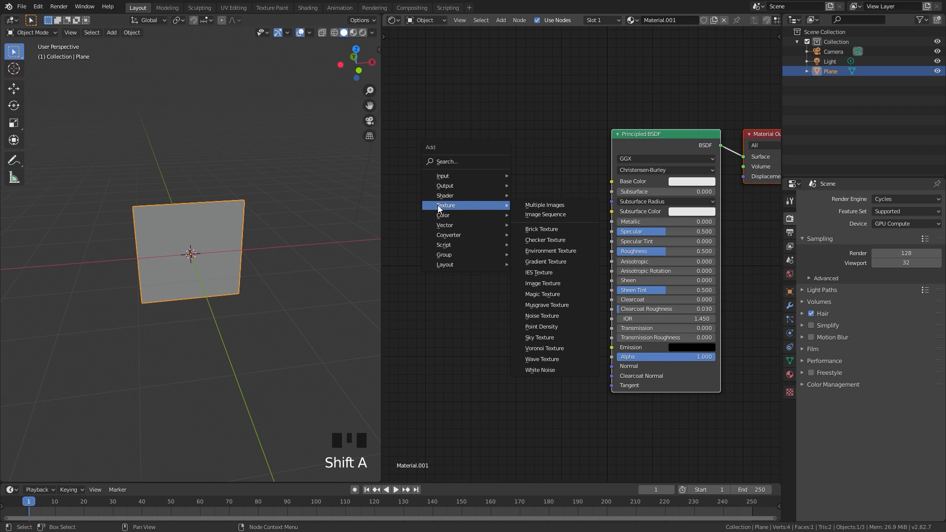
click(547, 351)
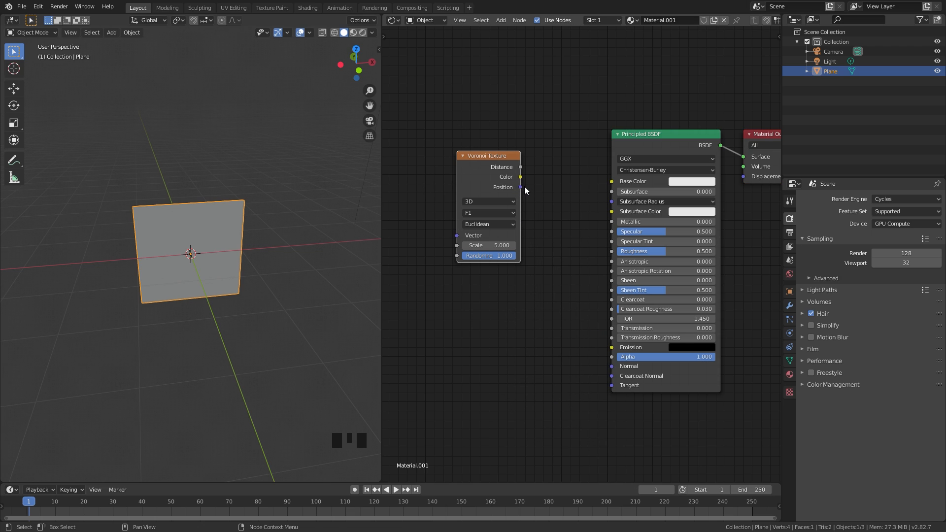
Search the add-ons in the preferences for "node" to check whether Node Wrangler is enabled, and close the preferences
click(39, 7)
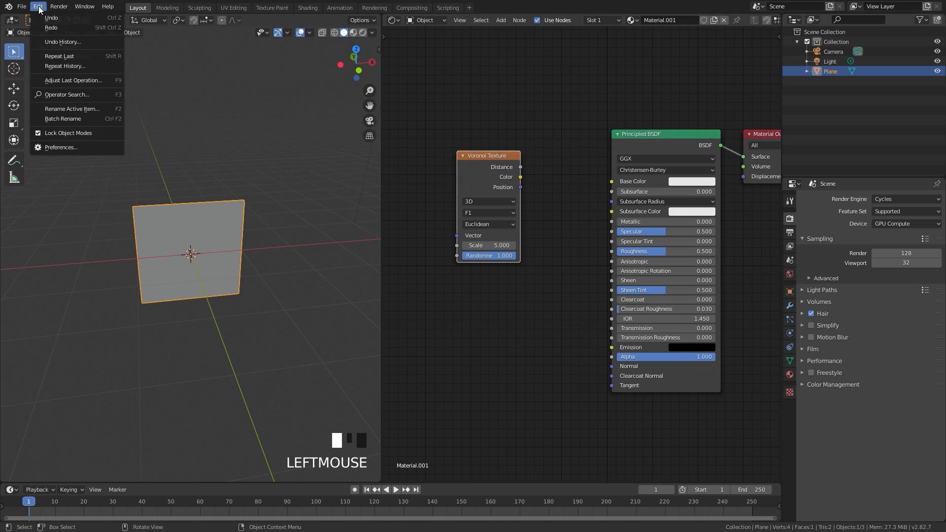
click(61, 147)
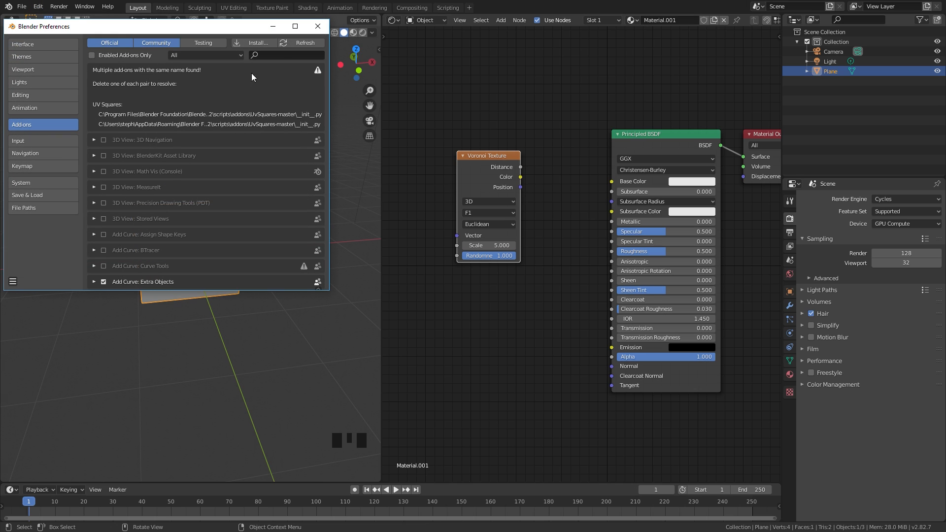
click(278, 56)
text(node)
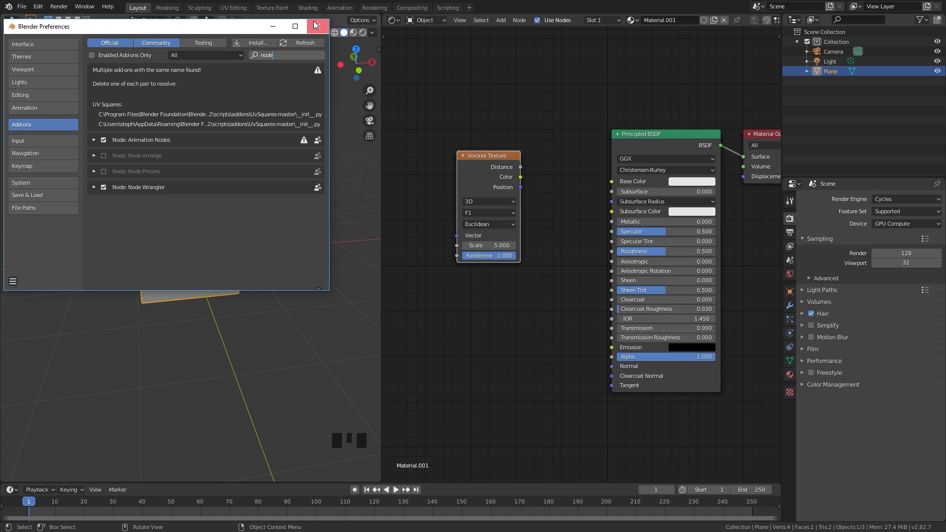
click(317, 26)
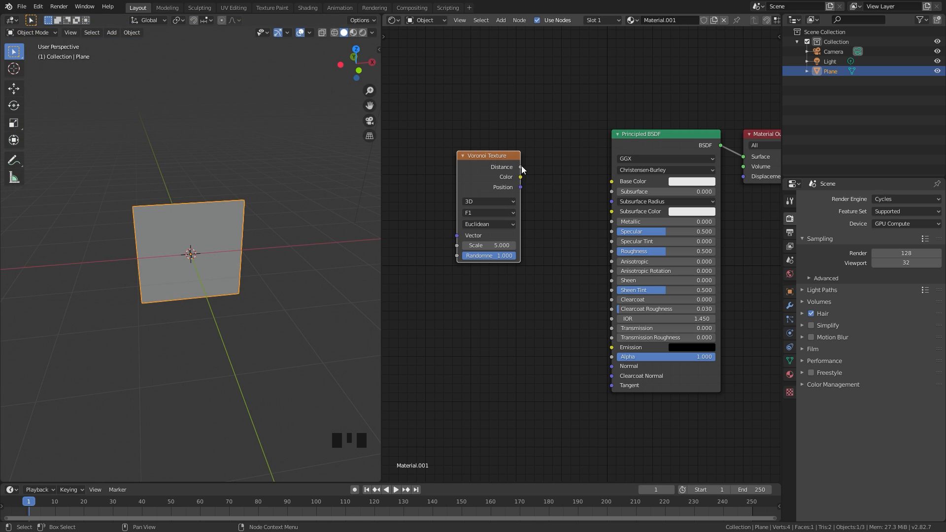
Preview the Voronoi texture's Distance output through a Viewer node and switch the 3D viewport to Material Preview shading
ctrl+shift+click(483, 170)
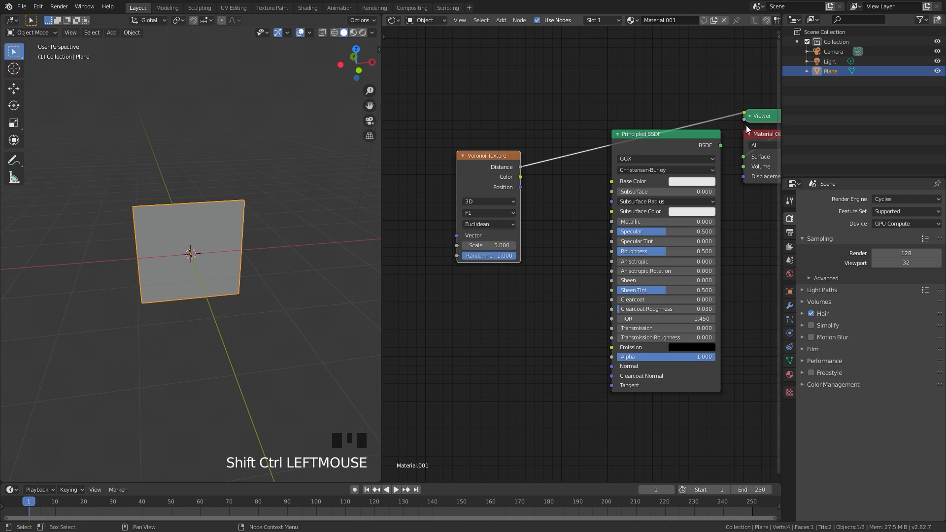
middle_drag(747, 131, 683, 132)
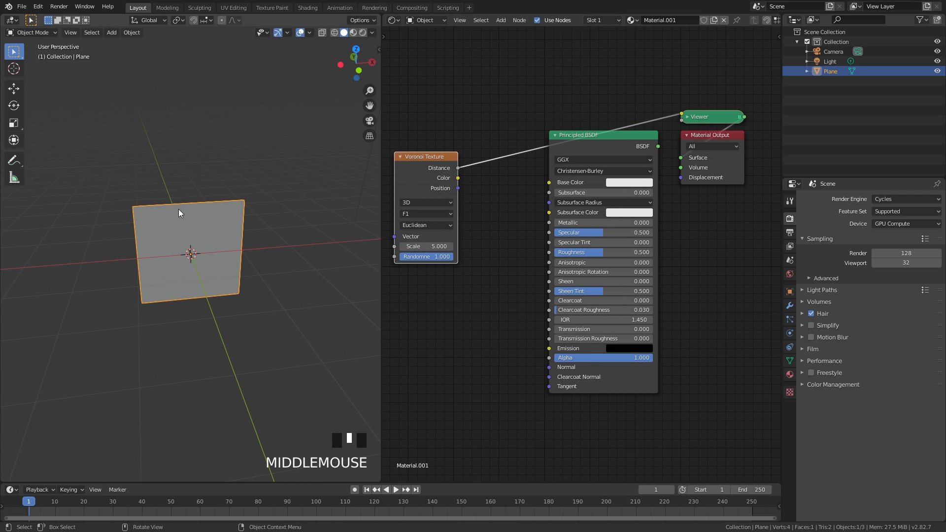
scroll(178, 207, up, 2)
key(z)
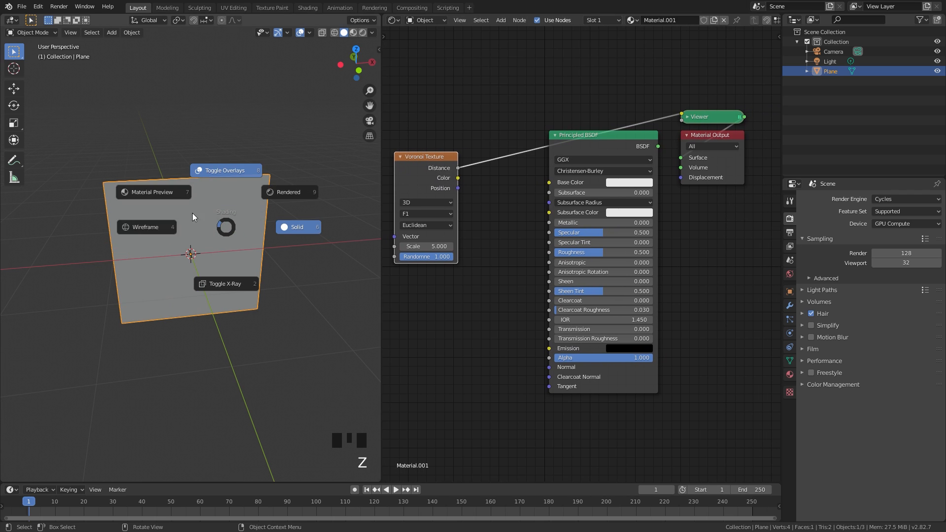
click(134, 175)
middle_drag(434, 174, 517, 146)
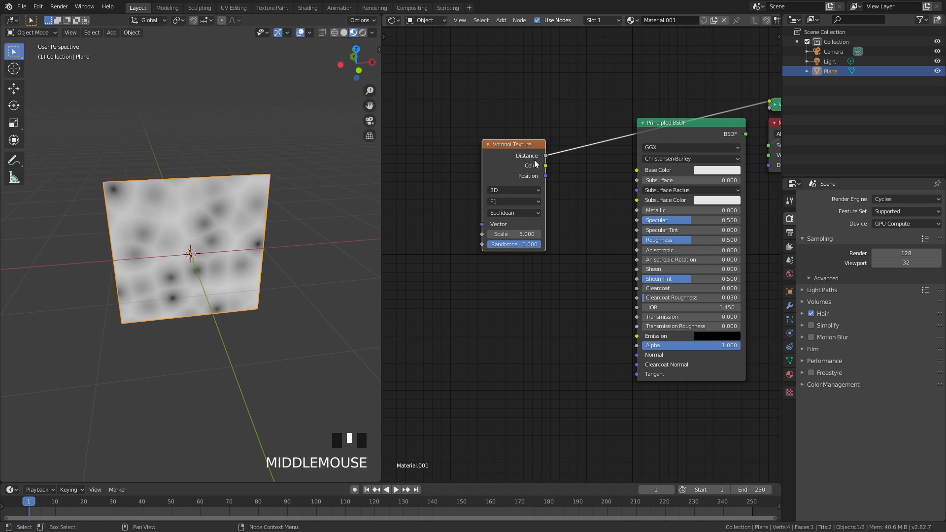
scroll(517, 155, up, 4)
middle_drag(315, 161, 246, 161)
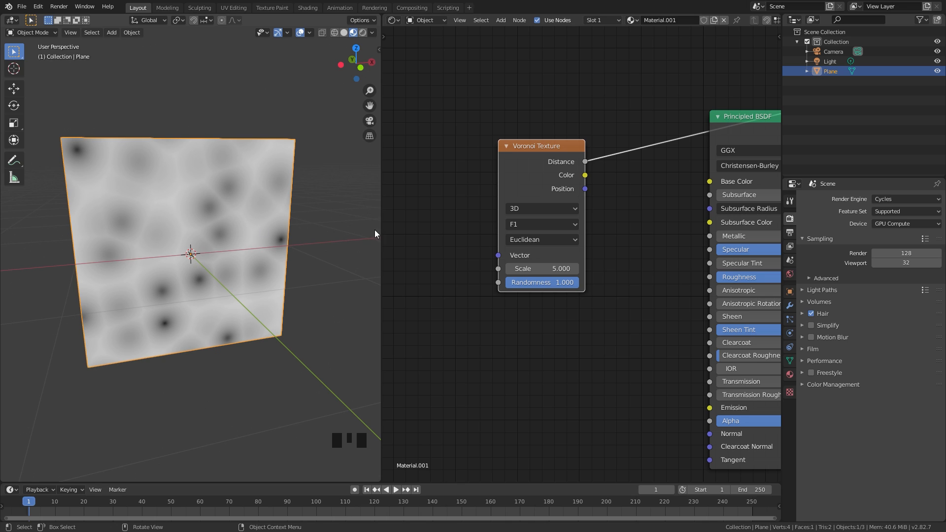
Set the Voronoi texture to 2D with a randomness of 0 and a scale of 0.6
click(529, 208)
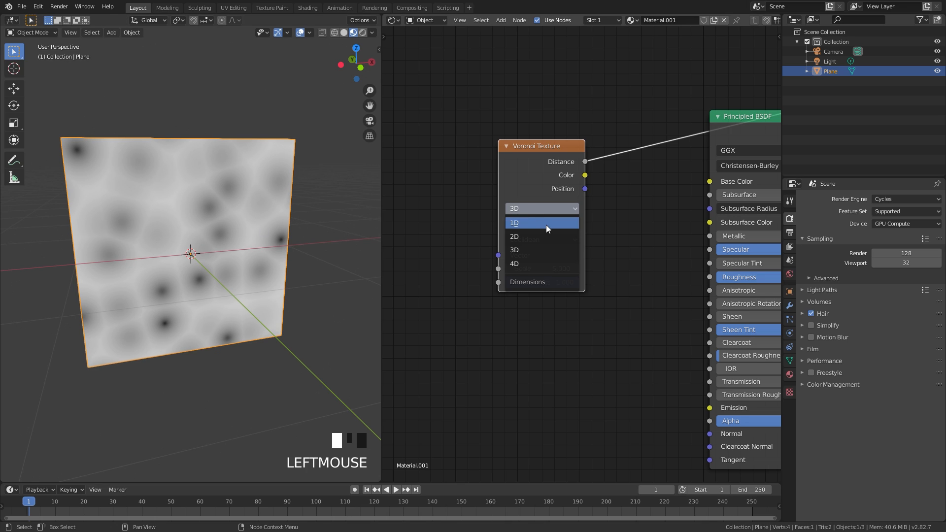
click(514, 237)
drag(565, 283, 517, 284)
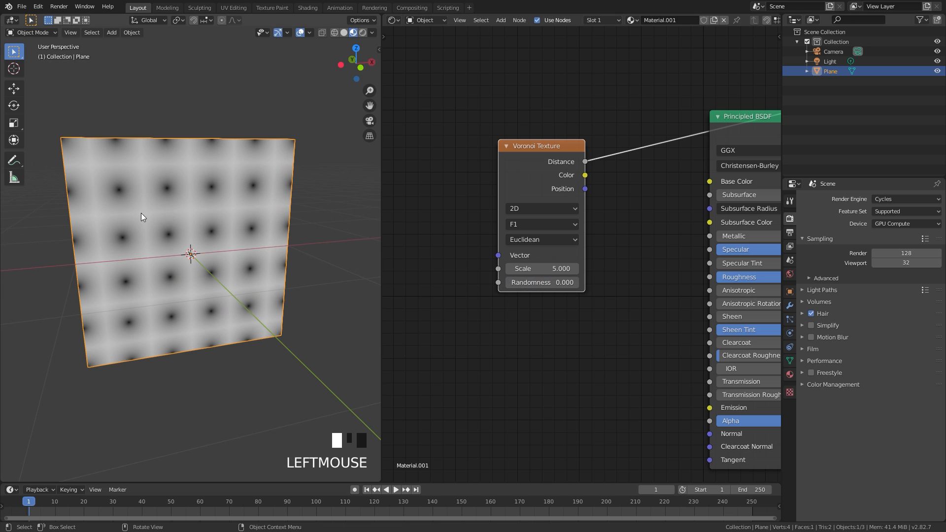
mouse_move(569, 270)
mouse_down()
mouse_move(537, 270)
mouse_move(553, 270)
mouse_up()
click(554, 269)
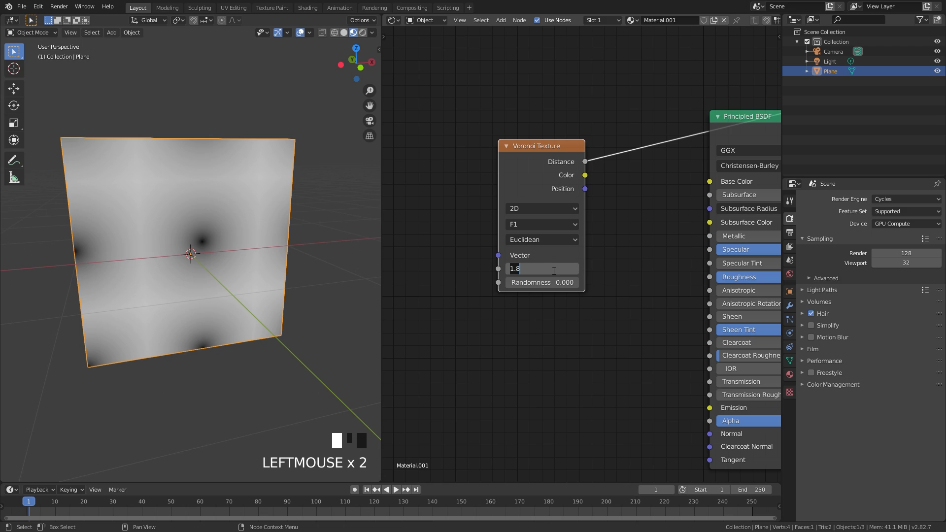
text(0.6)
key(Return)
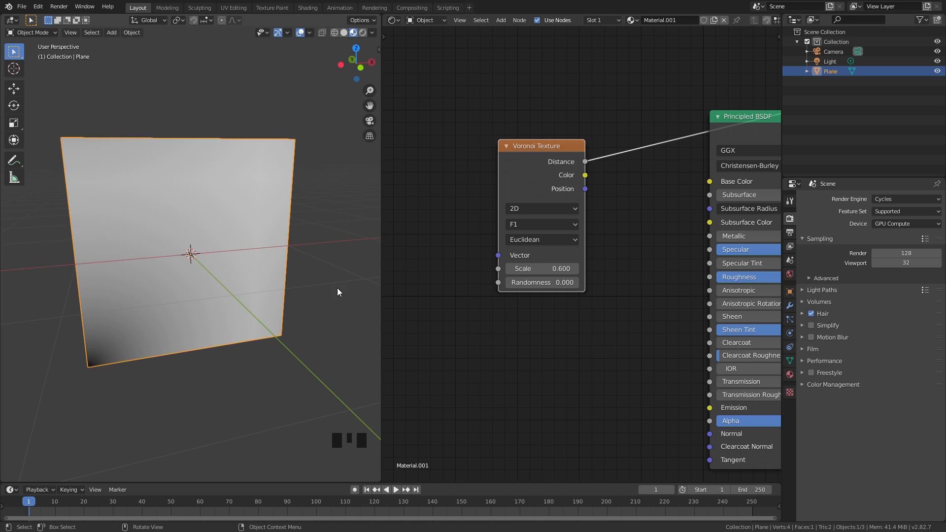
Add connected Texture Coordinate and Mapping nodes in front of the Voronoi Texture node using Node Wrangler
click(532, 168)
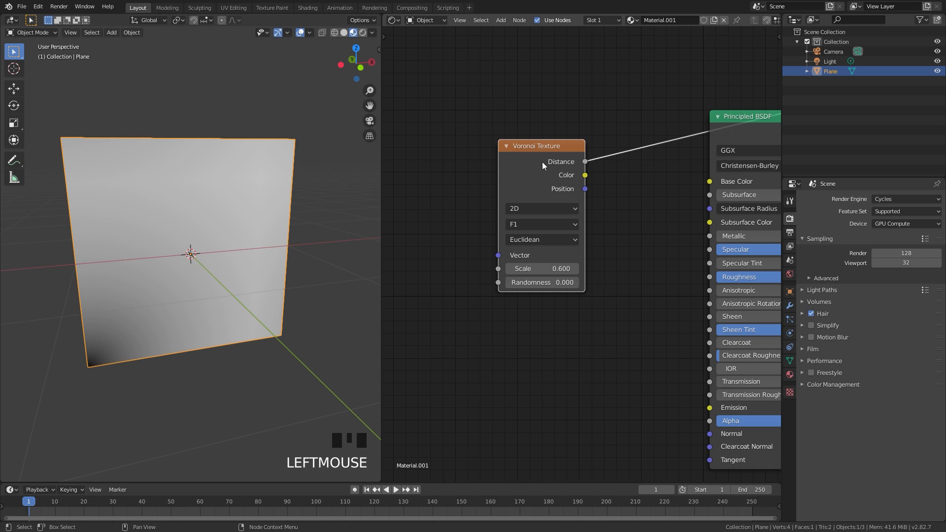
key(ctrl+t)
scroll(451, 168, down, 3)
middle_drag(452, 170, 583, 173)
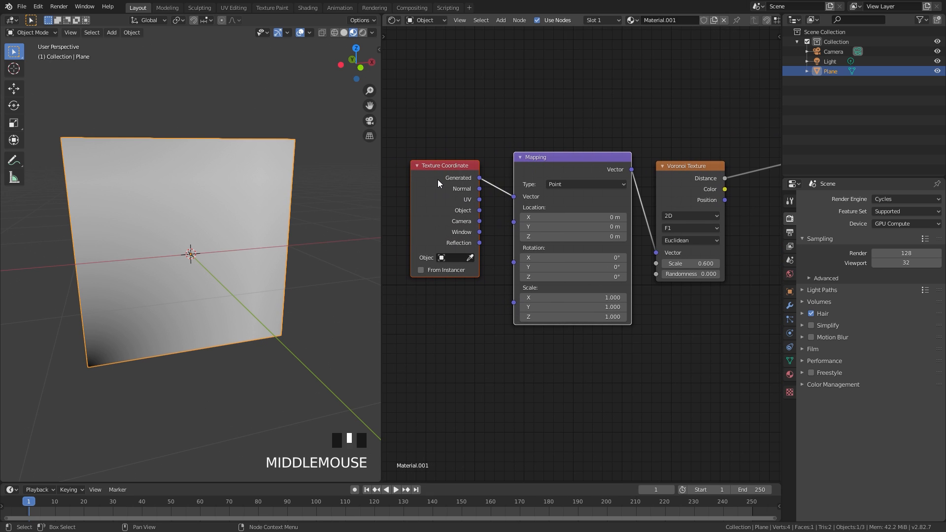
scroll(552, 171, up, 2)
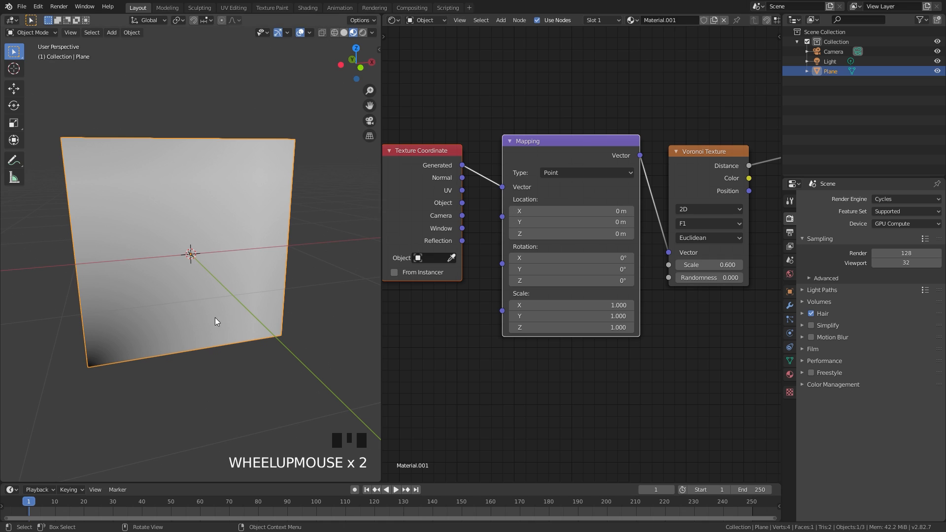
Centre the dark Voronoi spot on the plane by setting the Mapping location to X -0.5 m and Y -0.46 m
drag(567, 211, 534, 211)
scroll(537, 212, down, 4)
middle_drag(537, 212, 494, 216)
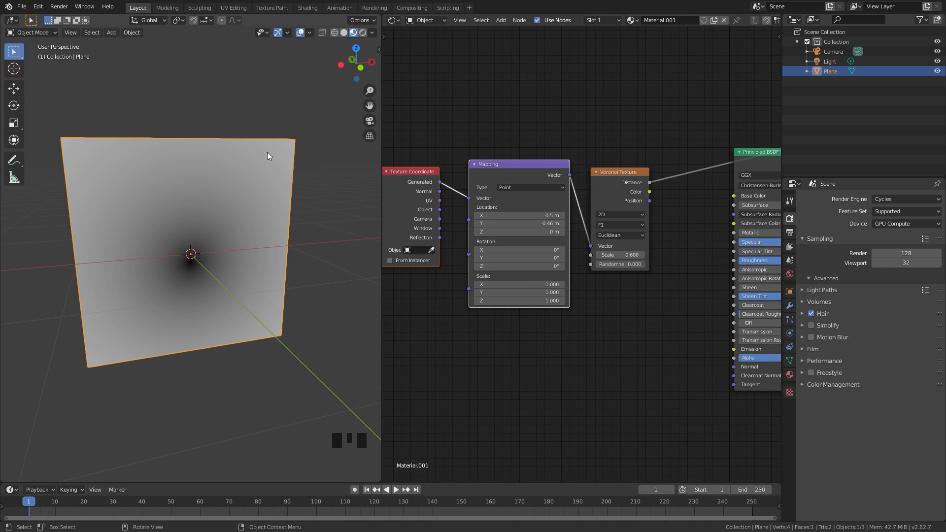
Insert a ColorRamp node between the Voronoi Texture and the Viewer, and move the Principled BSDF clear of it
middle_drag(731, 173, 607, 159)
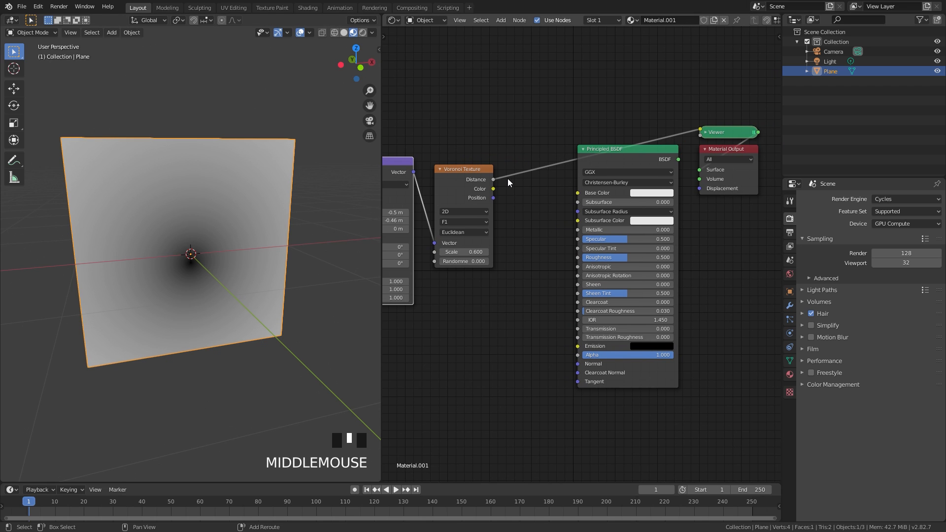
key(shift+a)
mouse_move(507, 180)
mouse_move(464, 207)
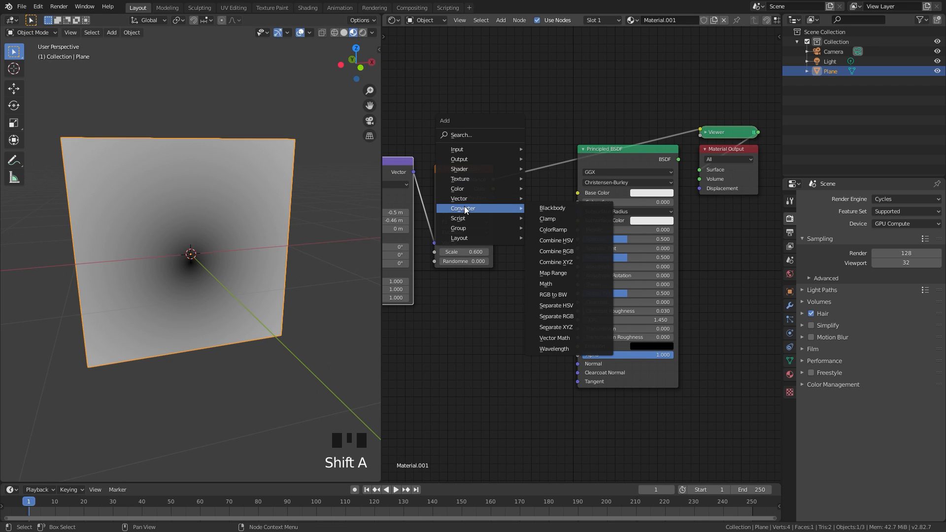
click(553, 231)
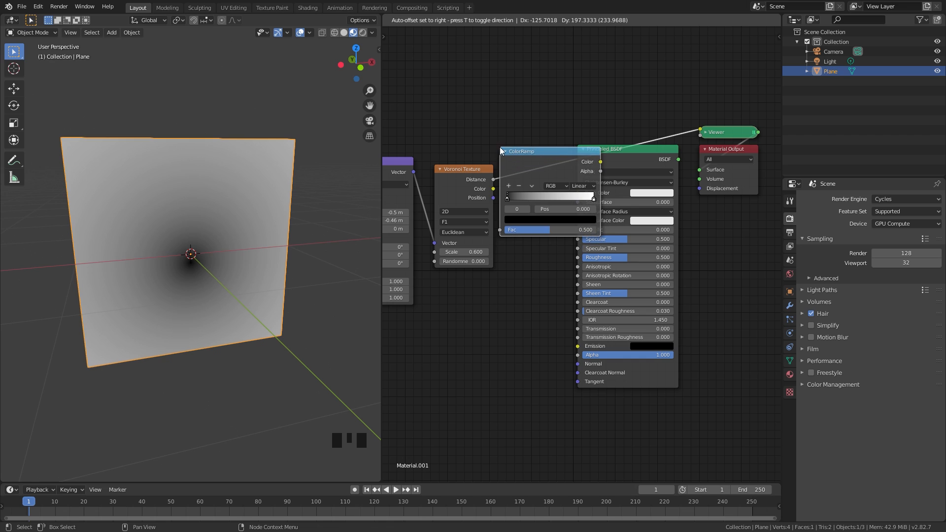
click(514, 159)
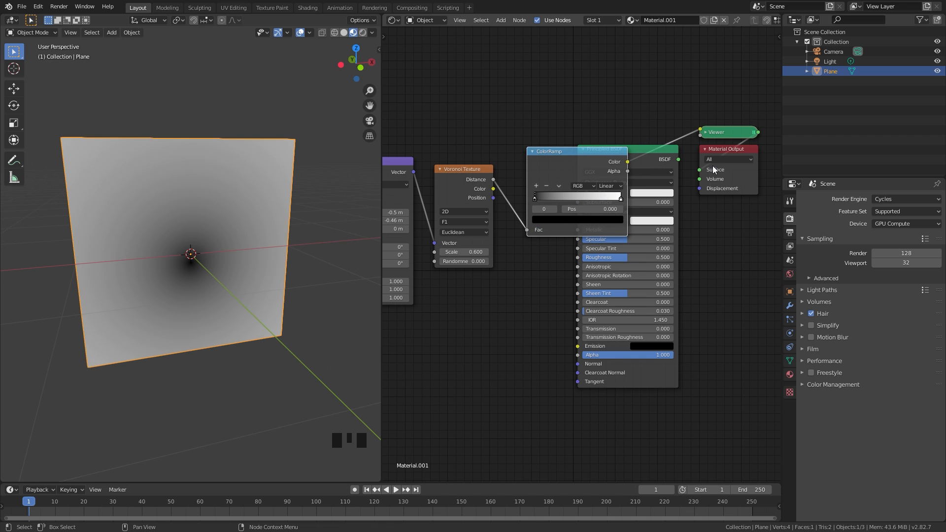
middle_drag(728, 159, 558, 169)
drag(560, 162, 600, 161)
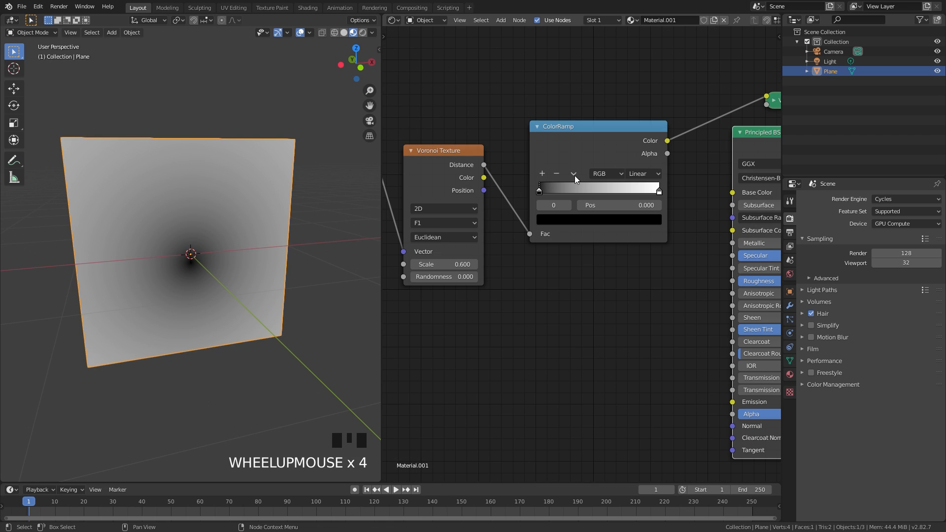
Flip the ColorRamp so the spot turns white on black, and move its black stop to position 0.232
click(574, 173)
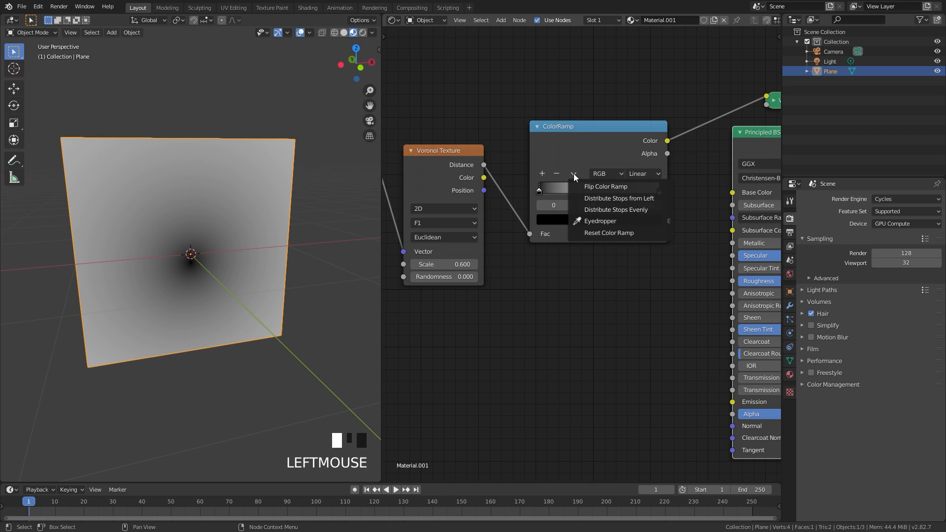
click(597, 186)
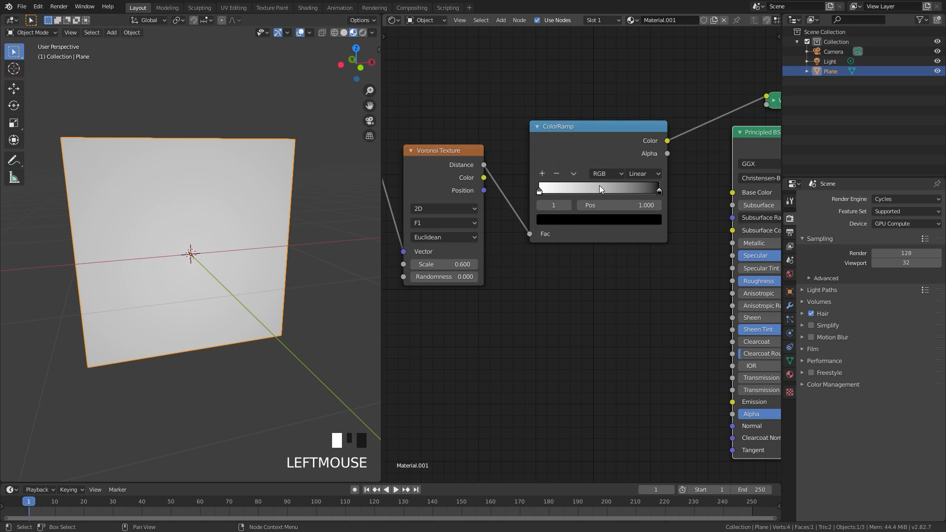
click(659, 190)
drag(661, 194, 565, 195)
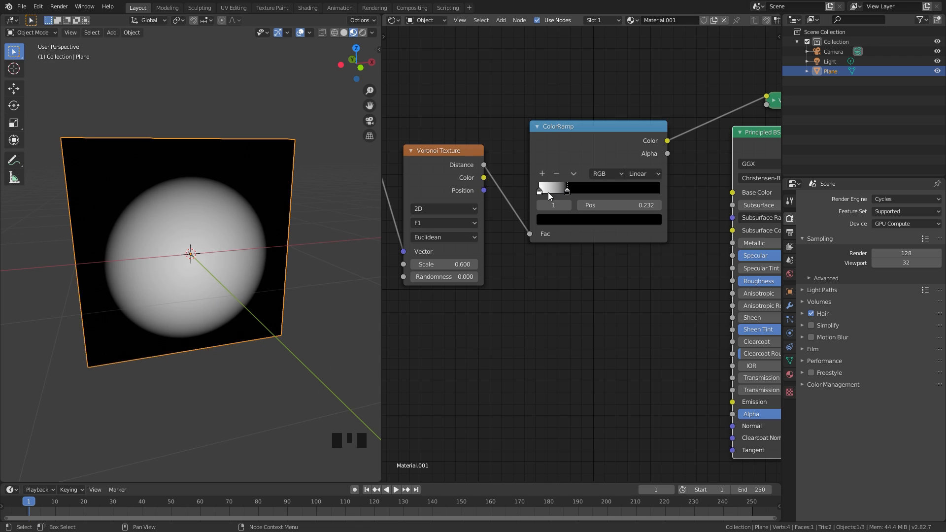
Recentre the white spot vertically on the plane by setting the Mapping node's Y location to -0.51 m
middle_drag(500, 216, 561, 221)
scroll(561, 221, up, 2)
scroll(583, 232, down, 3)
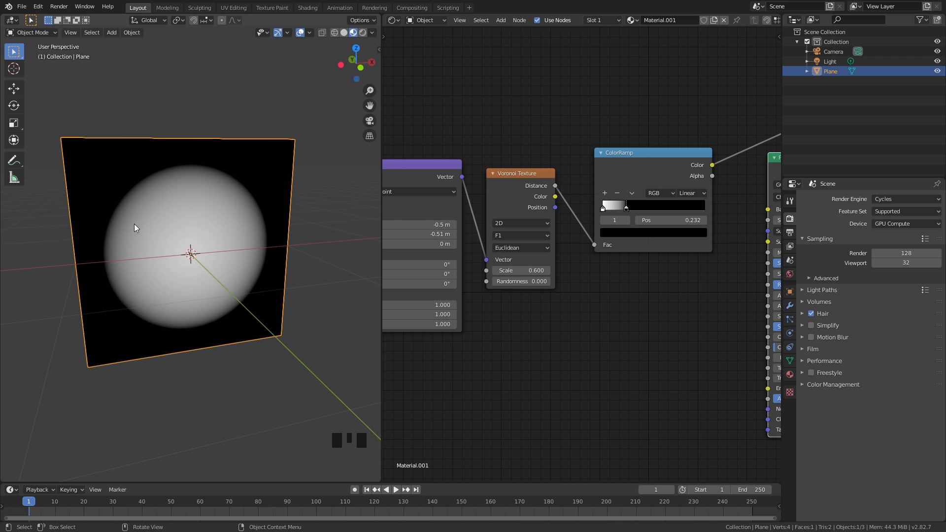
Add a Noise Texture above the link to the Mapping node and feed its Vector from the Texture Coordinate's Generated output
scroll(512, 224, down, 4)
middle_drag(454, 201, 624, 201)
drag(523, 215, 408, 215)
scroll(522, 185, up, 1)
key(shift+a)
mouse_move(475, 129)
click(557, 240)
click(465, 81)
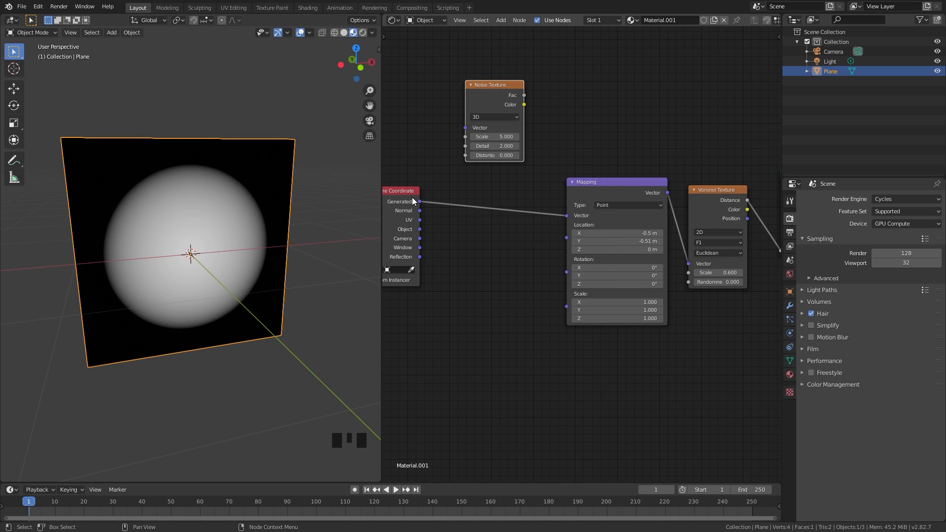
drag(419, 202, 467, 127)
drag(497, 93, 463, 96)
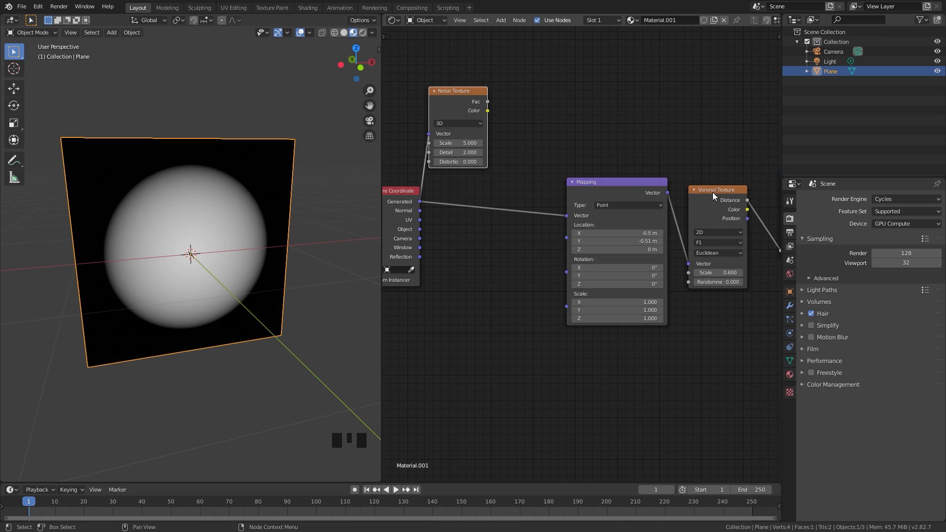
Add a MixRGB node on the link between the Texture Coordinate and Mapping nodes
scroll(474, 174, up, 2)
key(shift+a)
mouse_move(475, 174)
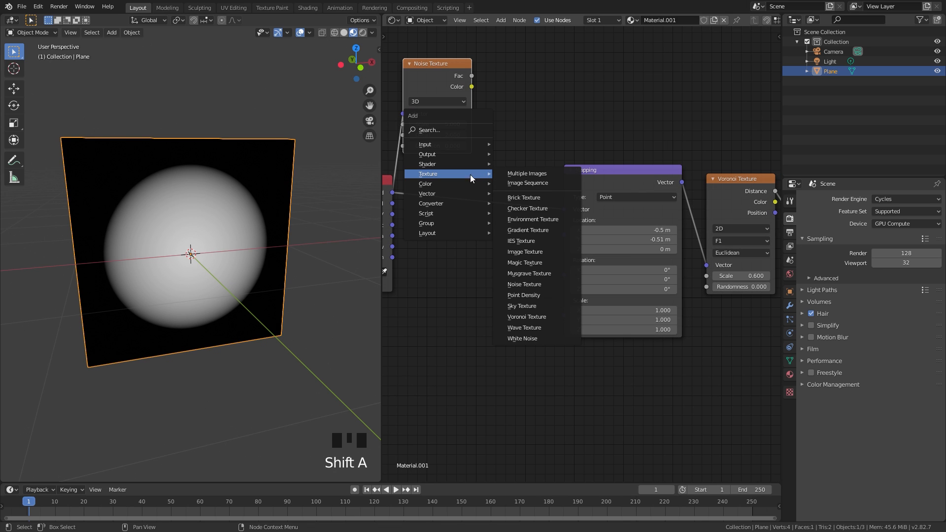
mouse_move(426, 184)
click(517, 238)
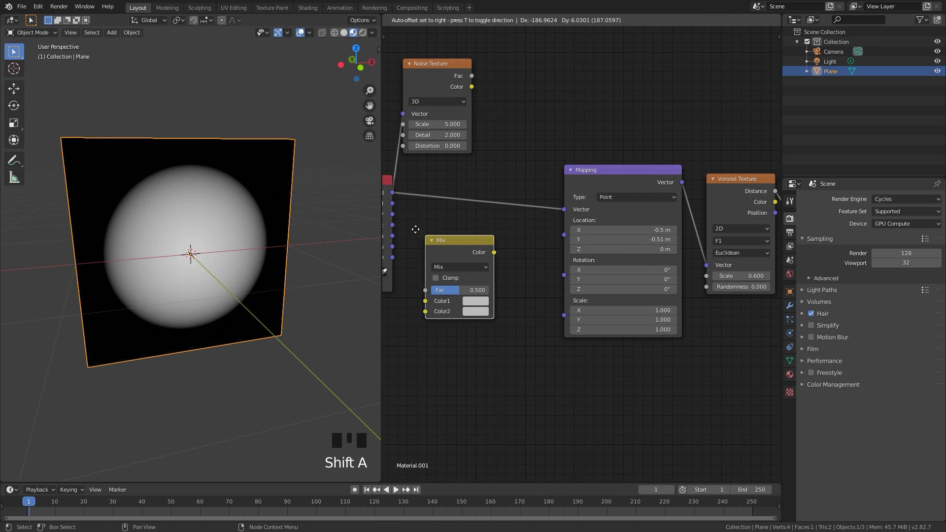
click(441, 178)
Connect the Noise Texture's Color to the Mix node's Color1 and the Generated coordinates to Color2
scroll(441, 178, down, 1)
middle_drag(441, 179, 561, 215)
drag(493, 232, 463, 228)
drag(565, 111, 567, 199)
scroll(635, 159, up, 3)
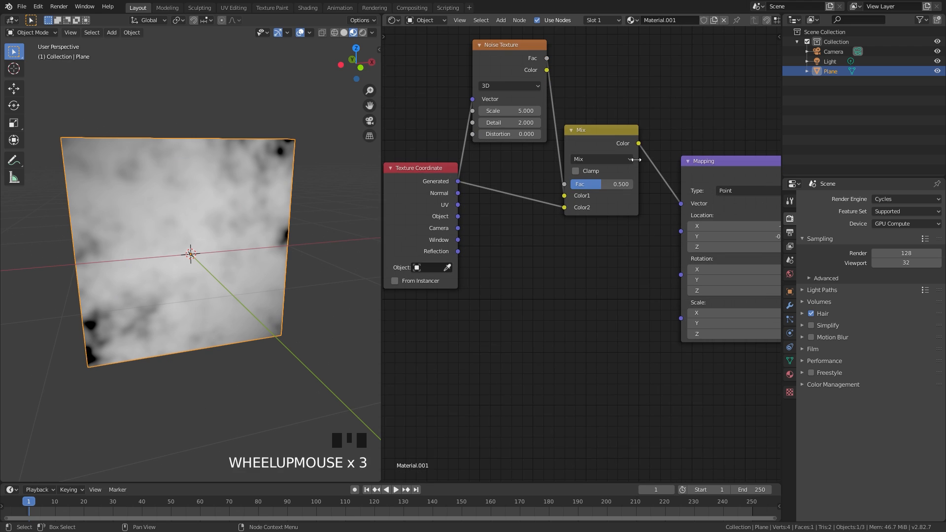
middle_drag(636, 159, 544, 212)
drag(496, 258, 504, 270)
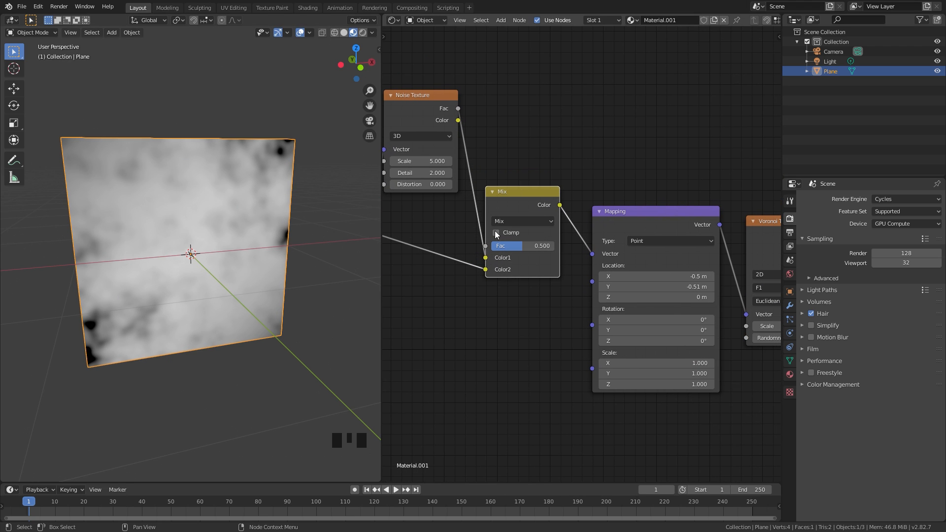
Set the Mix node's factor to 0.8 so the noise distorts the edge of the spot
scroll(477, 230, up, 5)
drag(483, 249, 541, 249)
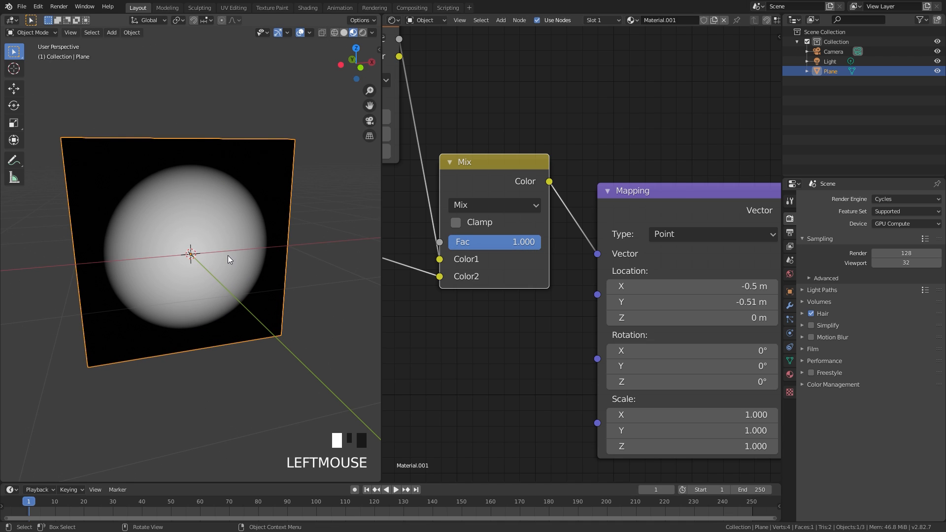
drag(541, 244, 525, 243)
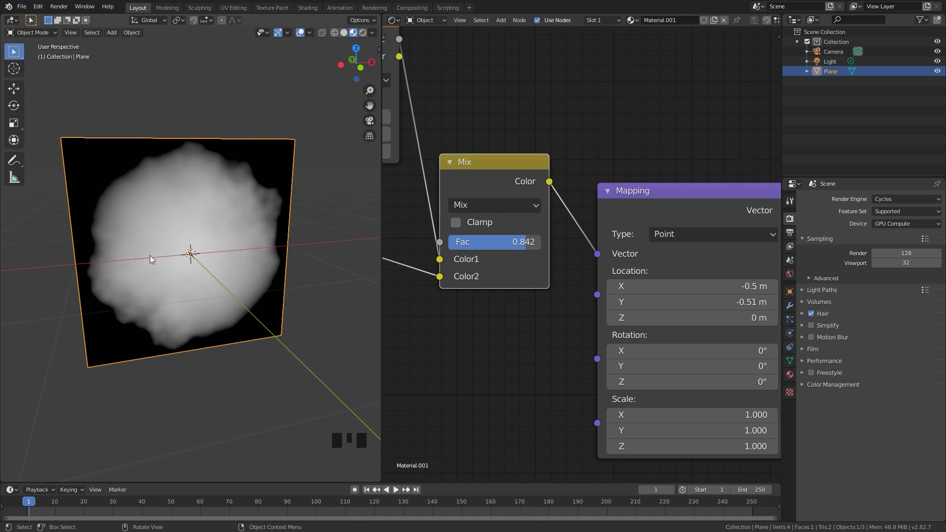
click(514, 243)
text(.8)
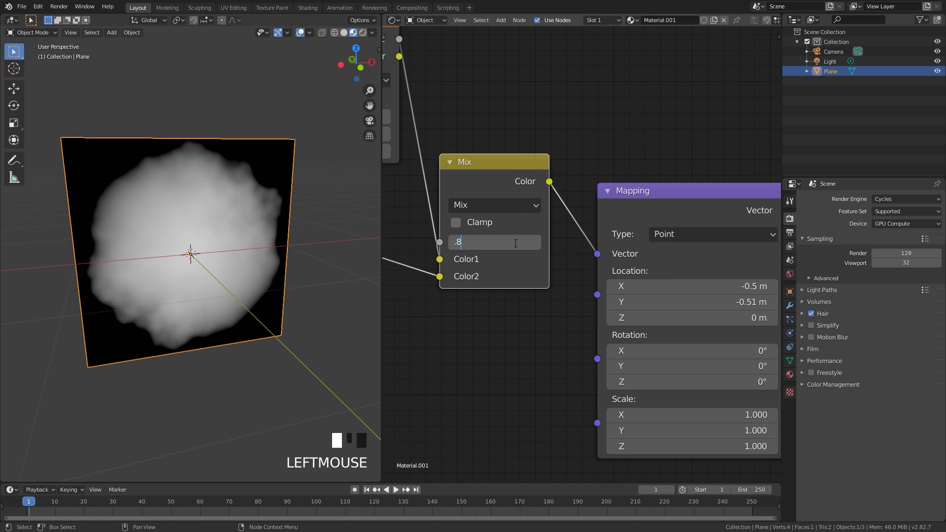
key(Return)
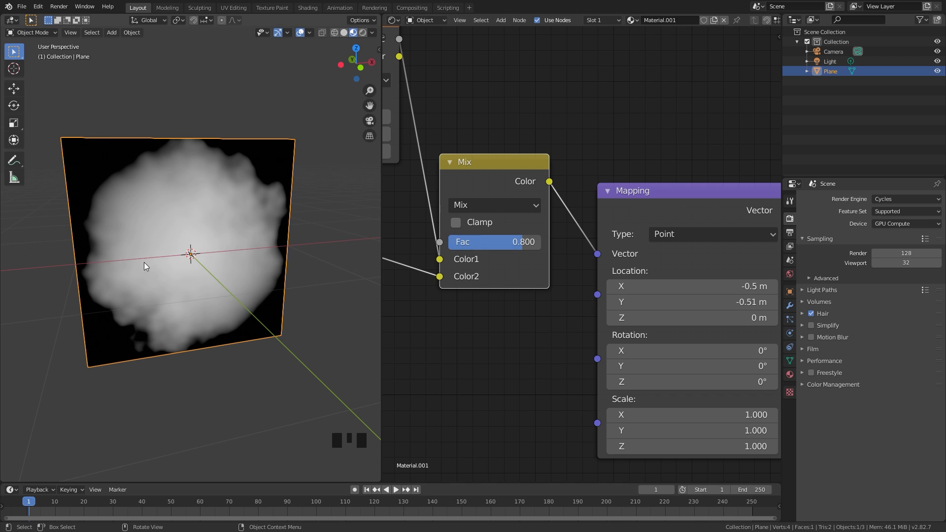
Set the ColorRamp's interpolation to Ease to soften the edge of the spot
scroll(169, 230, down, 4)
scroll(203, 232, up, 4)
middle_drag(773, 210, 492, 211)
scroll(491, 208, up, 2)
click(554, 213)
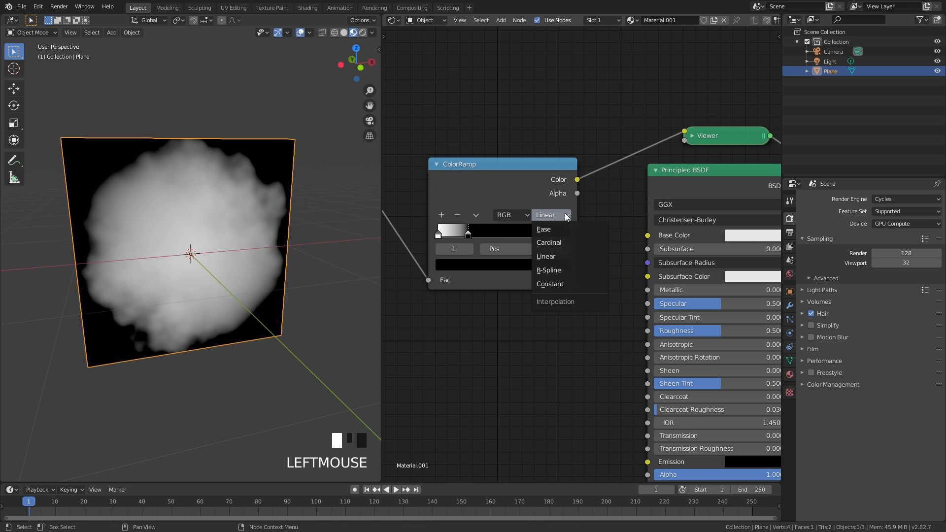
click(564, 230)
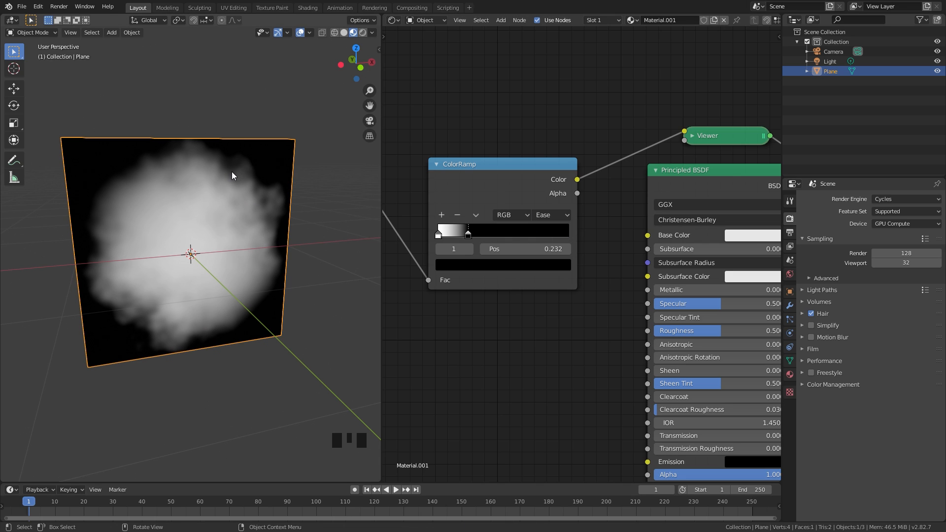
Enlarge the spot by moving the ColorRamp's black stop to position 0.255
drag(550, 285, 551, 288)
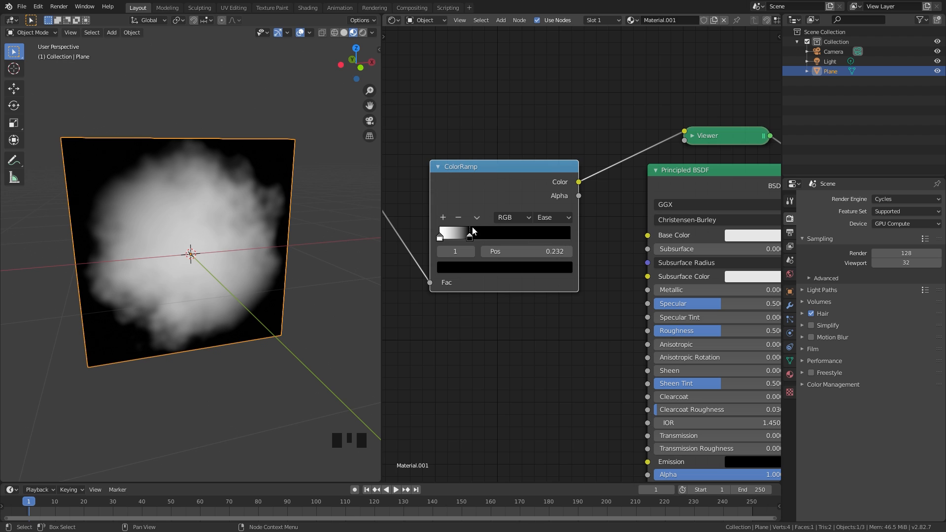
drag(467, 236, 481, 239)
mouse_move(454, 241)
mouse_down()
mouse_move(476, 241)
mouse_move(440, 241)
mouse_move(472, 241)
mouse_up()
Connect the ColorRamp's Color to the Principled BSDF's Roughness and send that shader to the Material Output instead of the Viewer
middle_drag(566, 226, 544, 208)
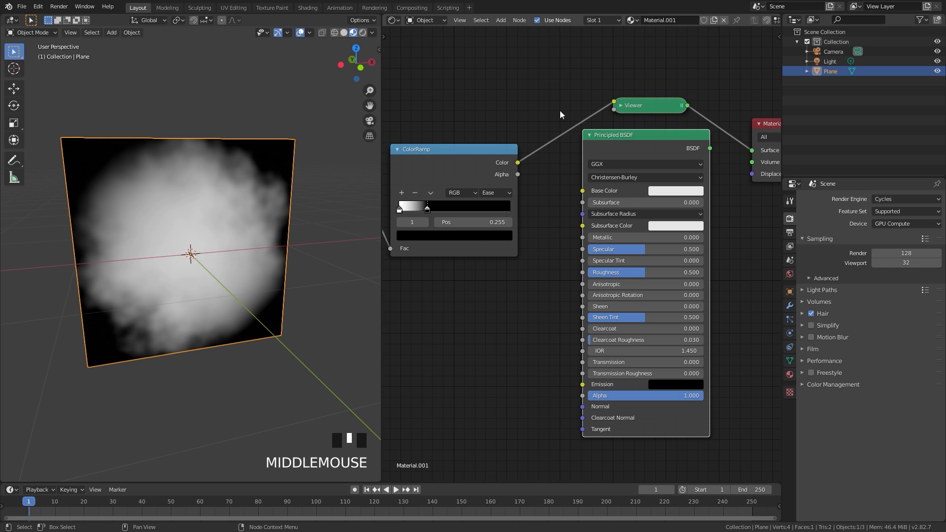
click(517, 164)
drag(517, 164, 580, 273)
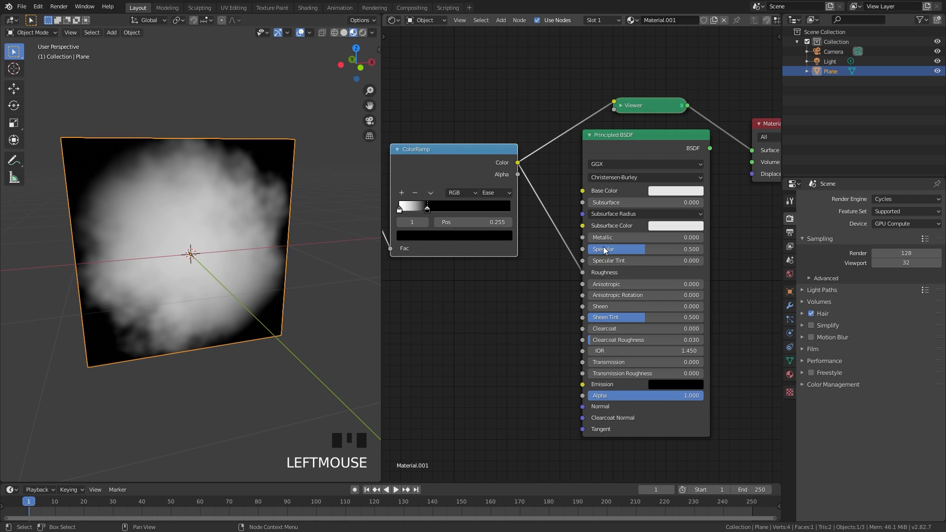
ctrl+shift+click(649, 151)
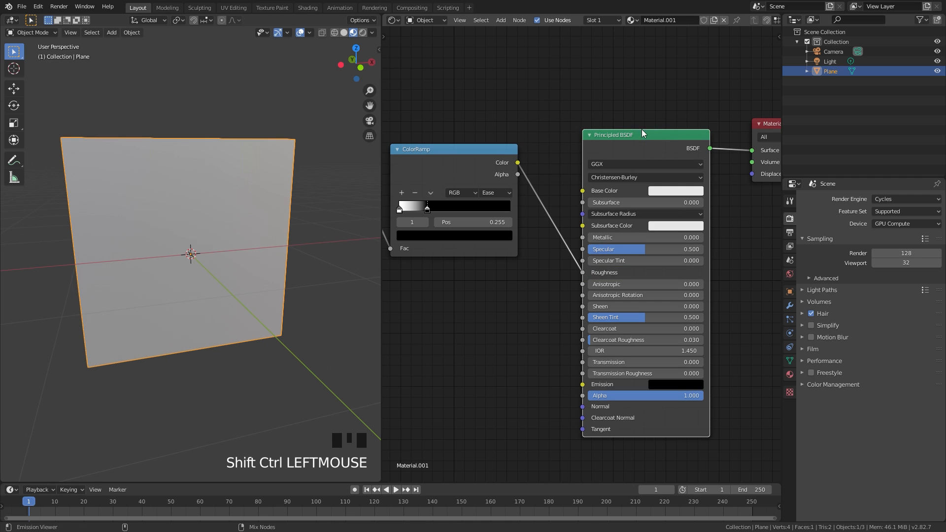
drag(664, 170, 657, 162)
ctrl+scroll(503, 211, down, 2)
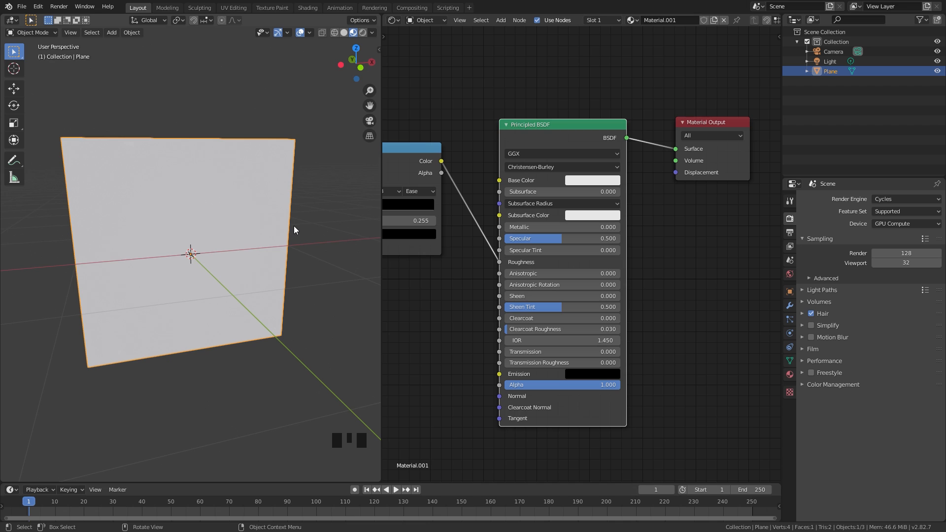
Try the Principled BSDF at Metallic 1 to check the roughness mask in reflections, and return Metallic to 0
drag(512, 228, 621, 231)
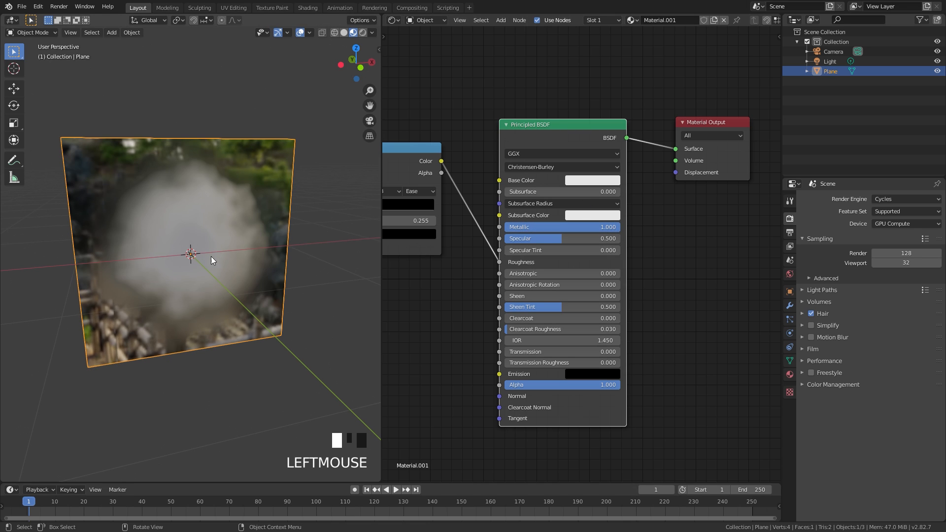
middle_drag(544, 276, 636, 280)
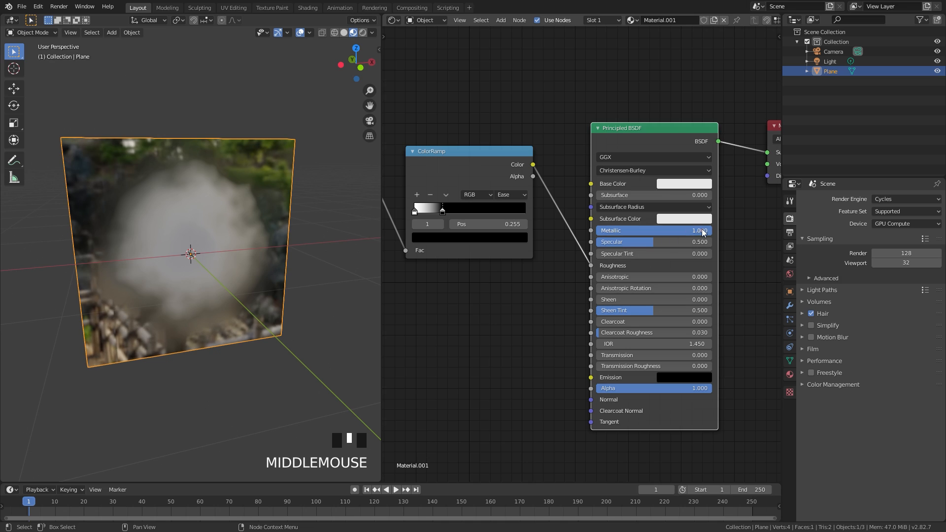
drag(700, 230, 607, 230)
Set the Principled BSDF's Transmission to 1 and move the ColorRamp's black stop to about 0.305
drag(608, 355, 705, 356)
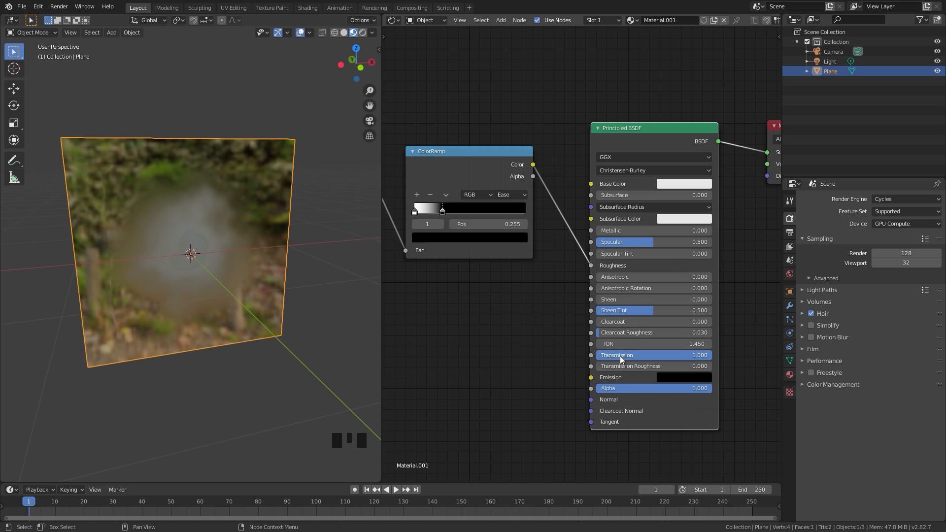
scroll(455, 259, up, 2)
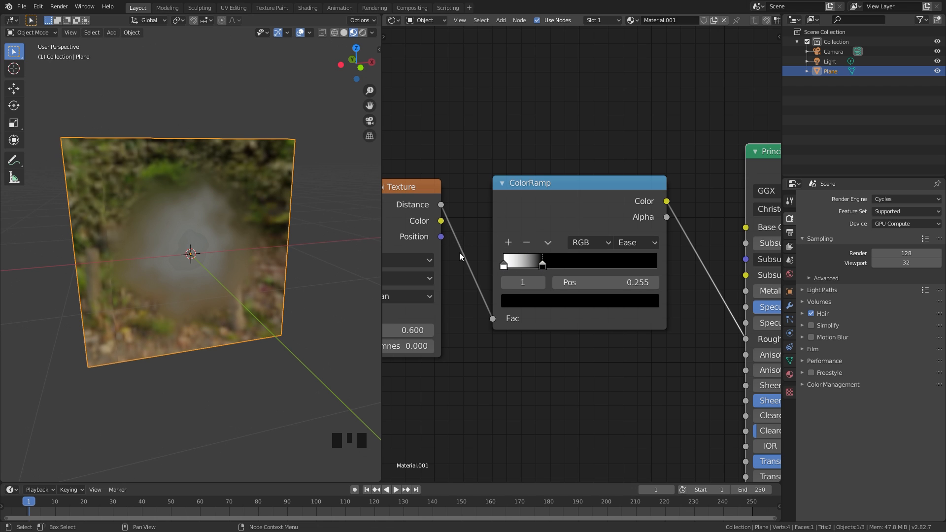
drag(542, 266, 550, 267)
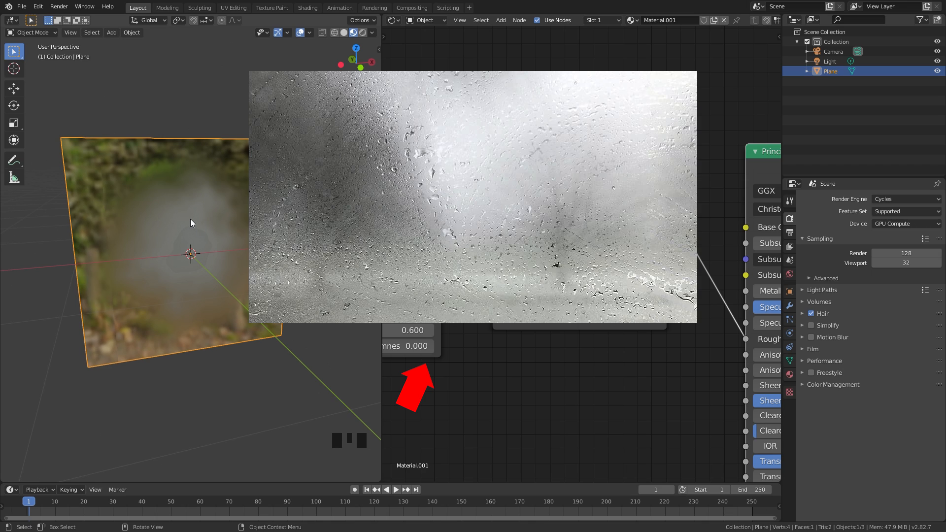
Darken the ColorRamp's white stop to a light grey to reduce the roughness at the centre of the spot
click(504, 266)
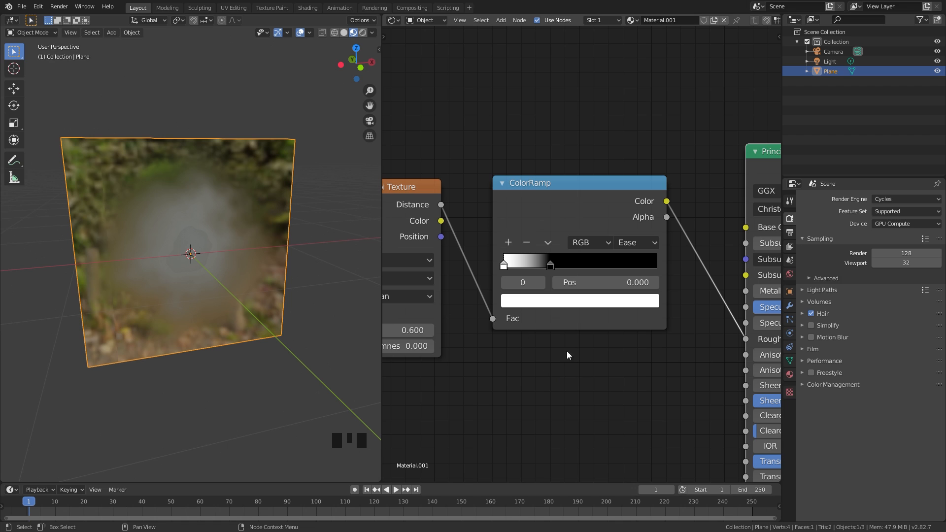
click(549, 306)
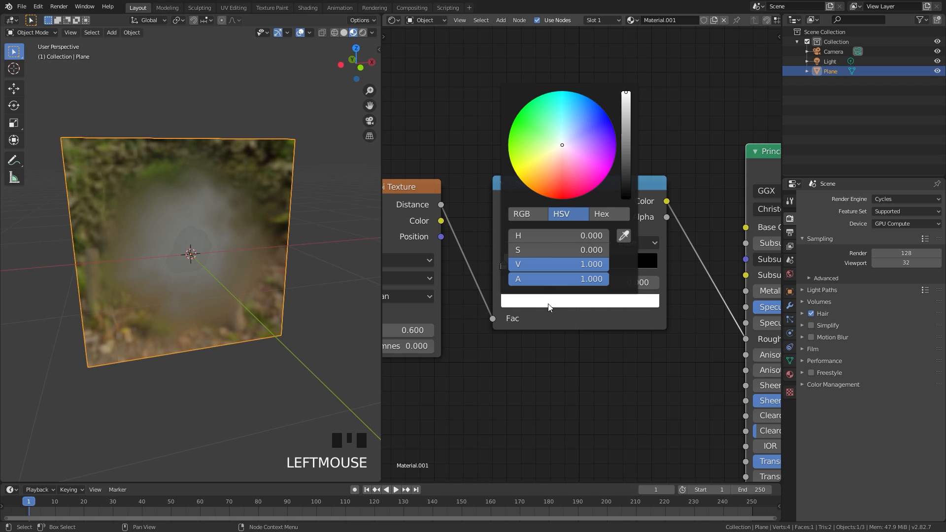
click(625, 102)
drag(626, 102, 625, 115)
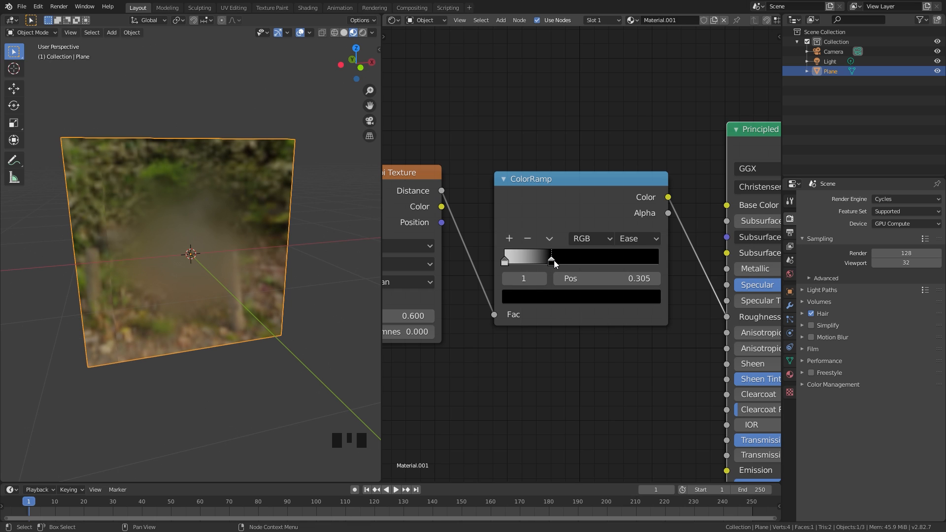
Keyframe the ColorRamp's black stop position at 0.009 on frame 1 and 0.374 on frame 60, and return to frame 1
drag(551, 263, 504, 269)
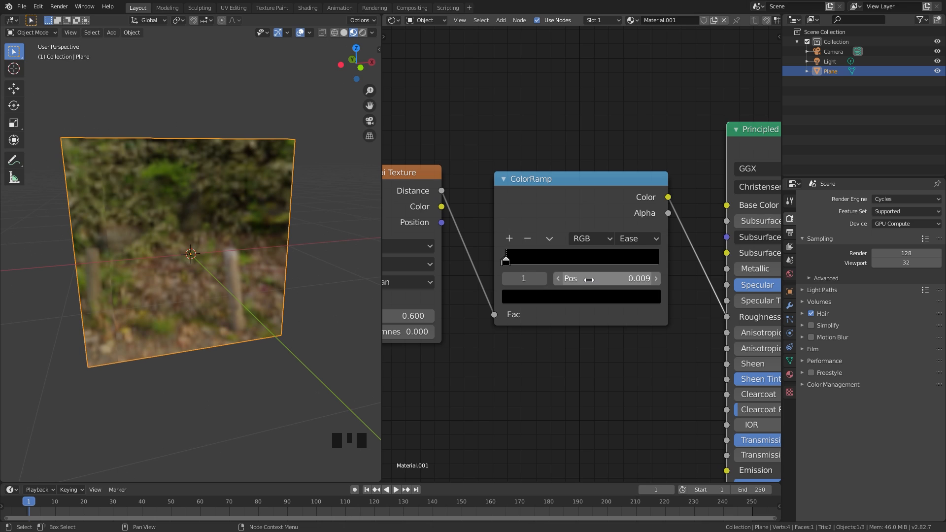
key(i)
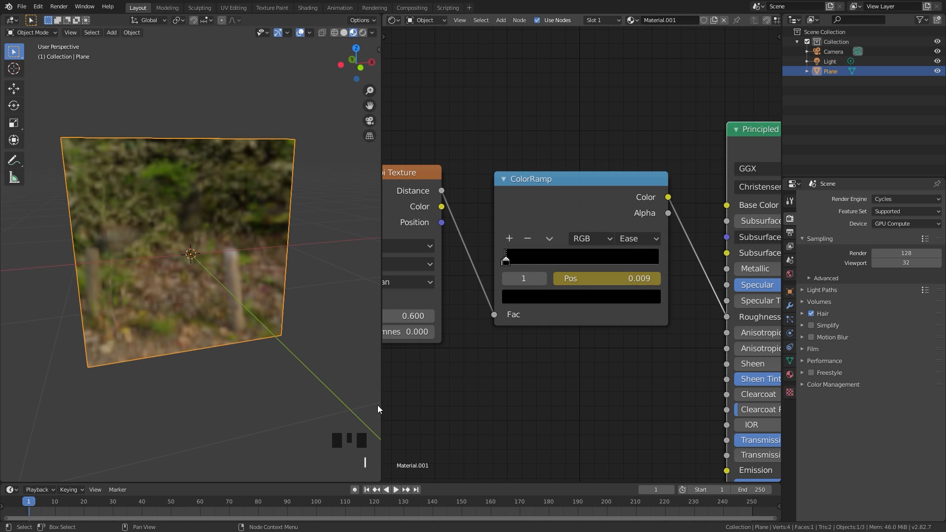
click(200, 501)
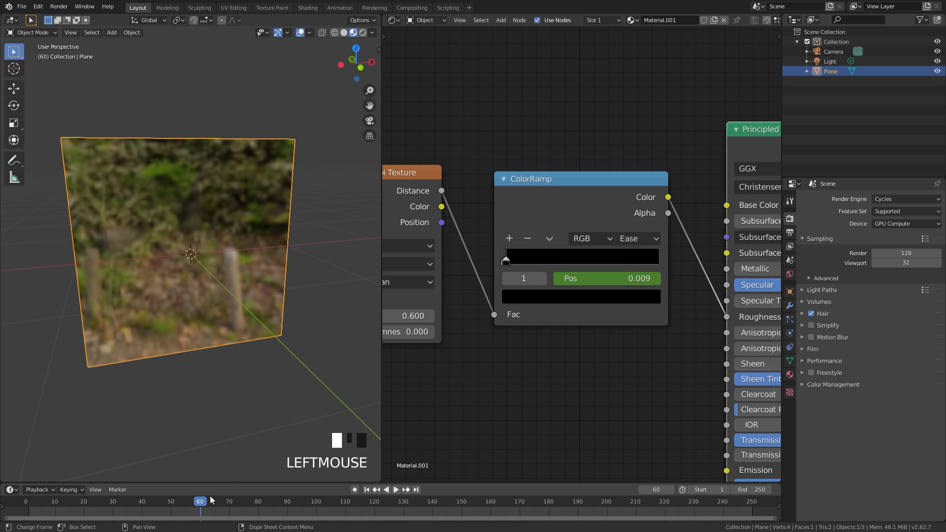
drag(598, 284, 663, 284)
drag(570, 261, 566, 261)
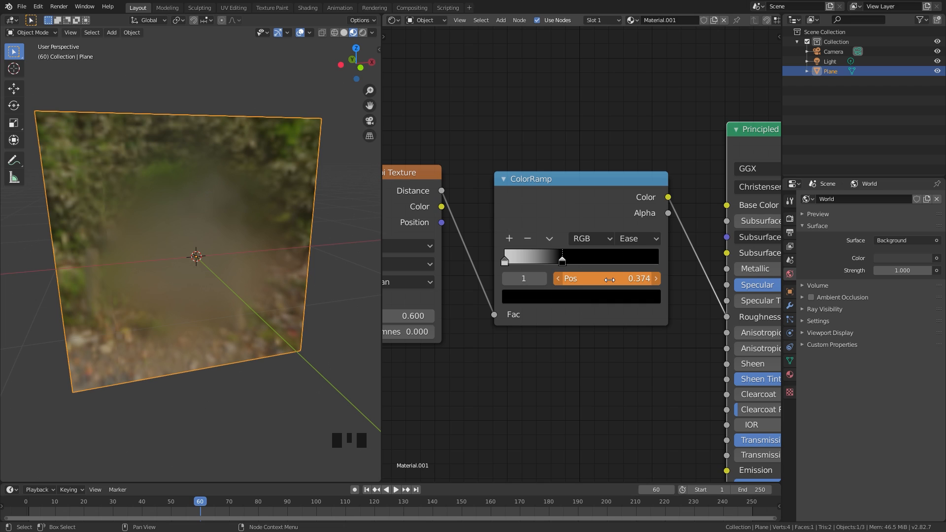
key(i)
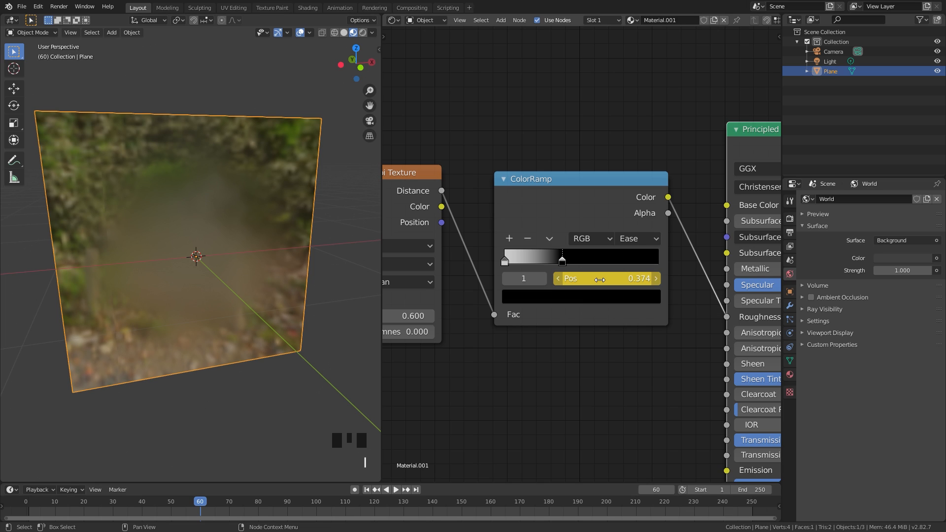
click(367, 490)
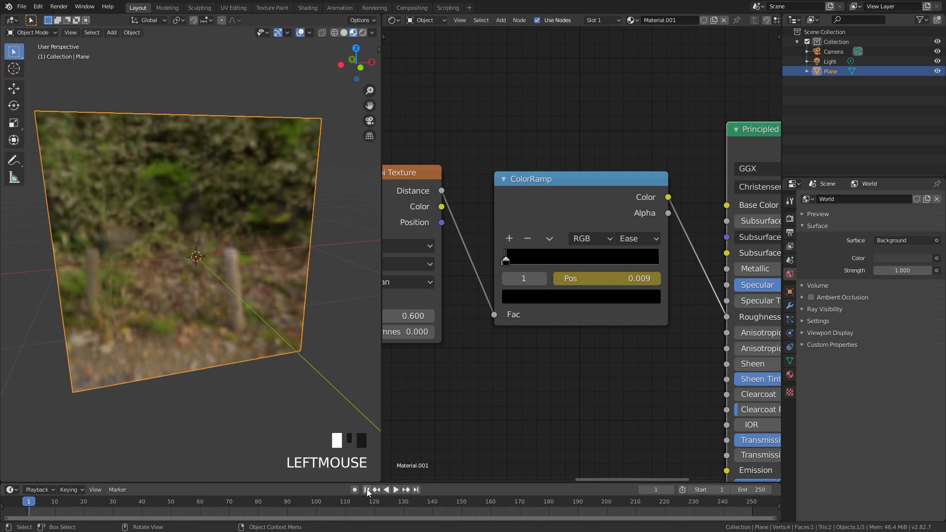
Play the animation and examine the blur spreading across the plane, looking at it from several distances and angles
key(space)
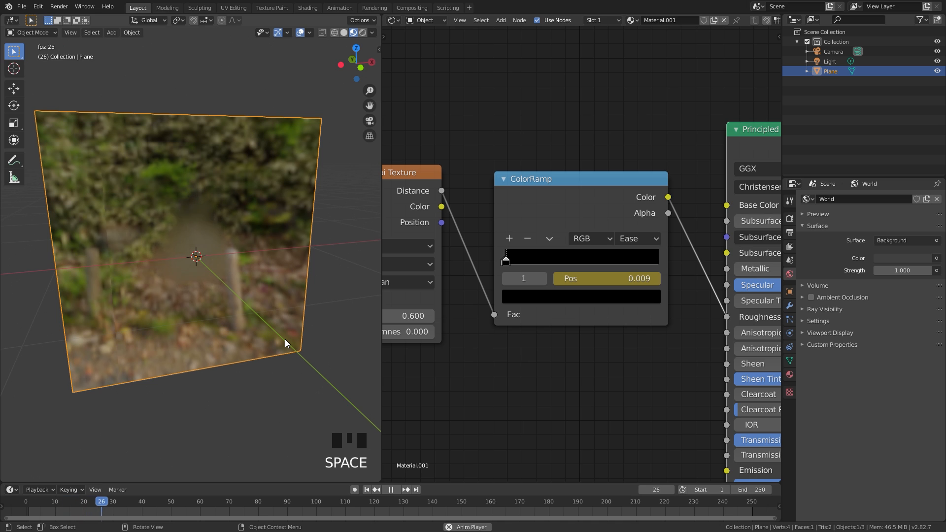
middle_drag(217, 261, 267, 226)
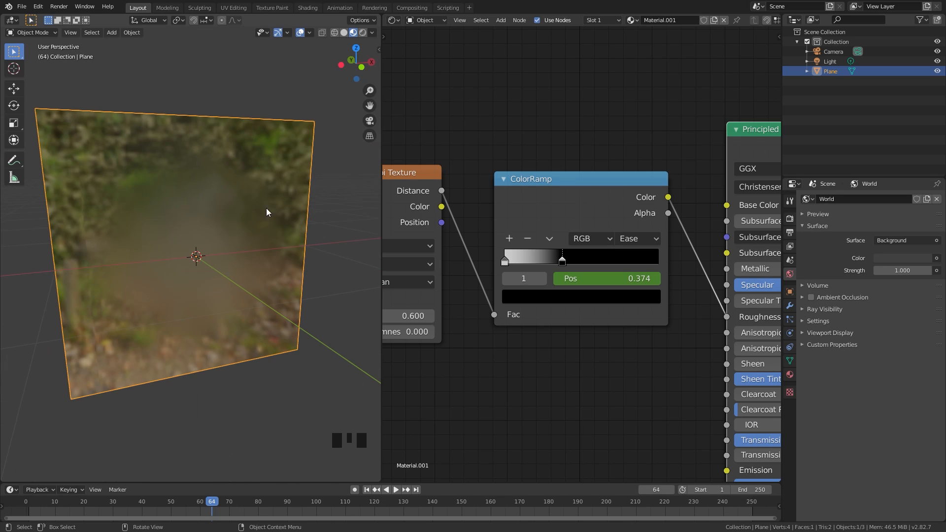
scroll(234, 213, down, 2)
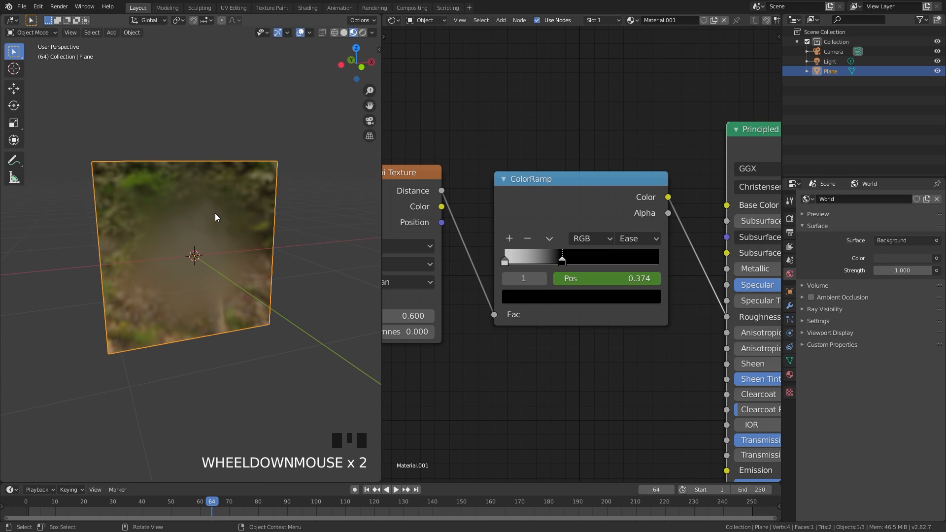
scroll(215, 212, up, 2)
scroll(214, 210, down, 1)
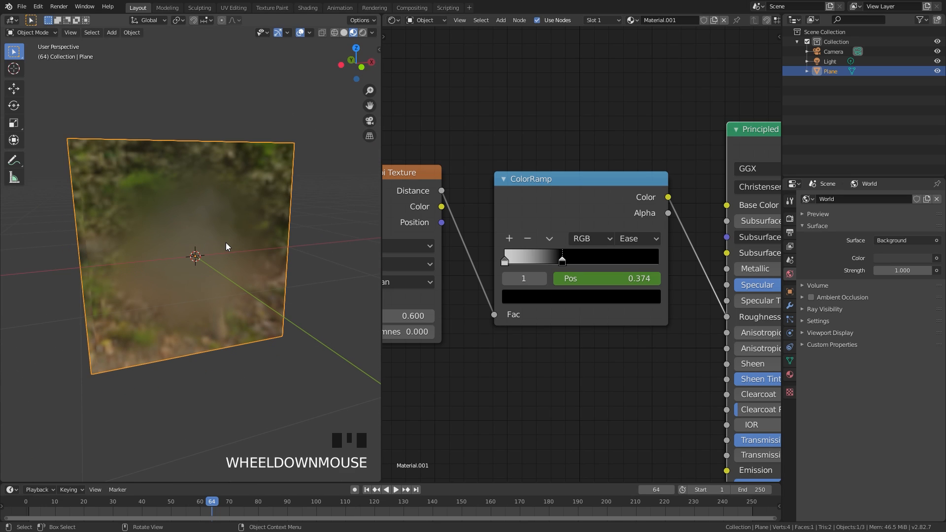
scroll(581, 256, down, 3)
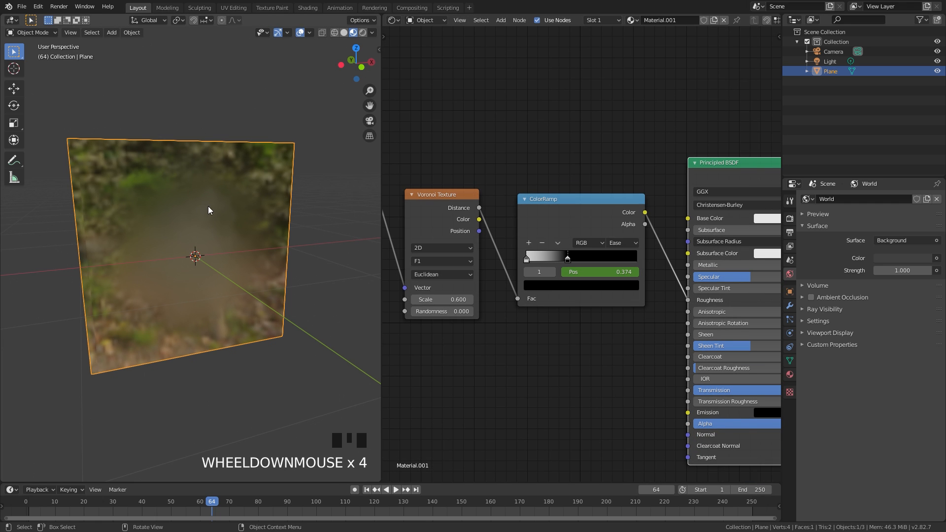
middle_drag(167, 229, 223, 226)
middle_drag(210, 258, 229, 235)
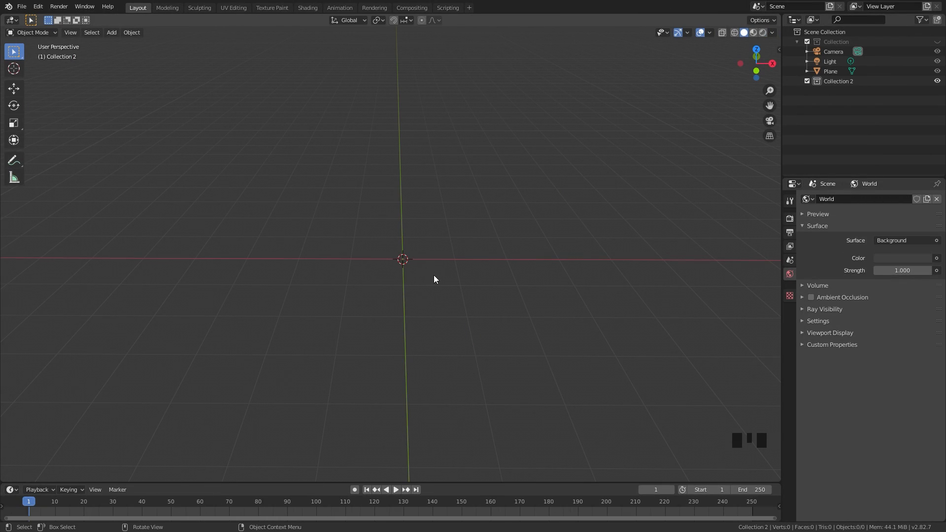
Add a plane to Collection 2 and rotate it 90 degrees about the global X axis
scroll(434, 279, up, 2)
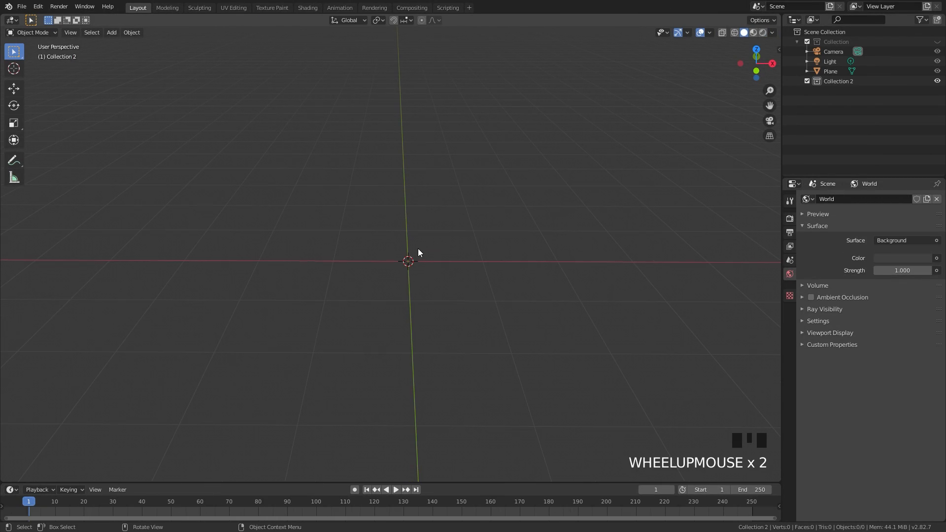
key(shift+a)
click(472, 249)
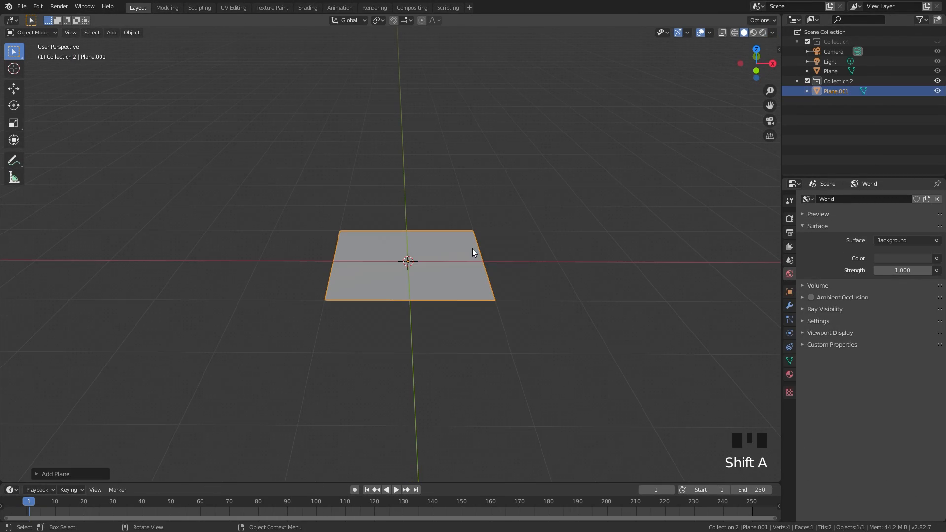
text(rx)
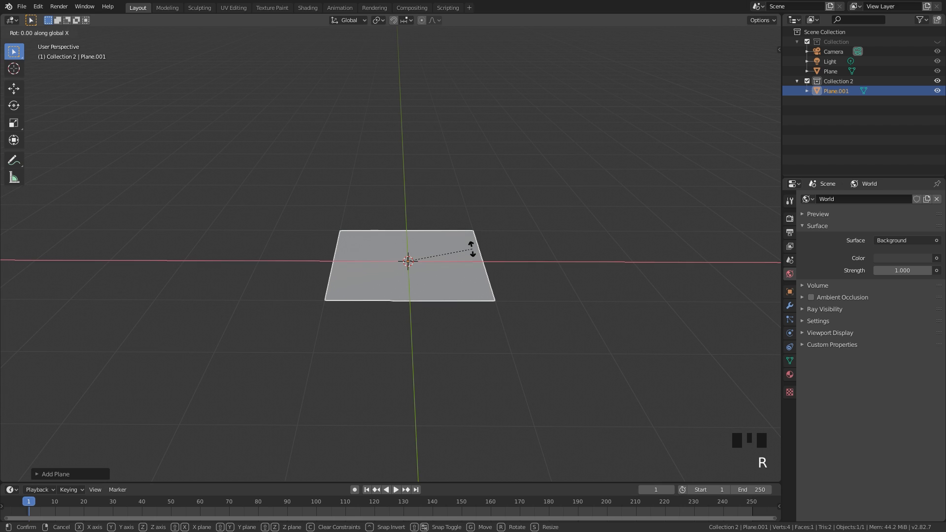
text(90)
key(Return)
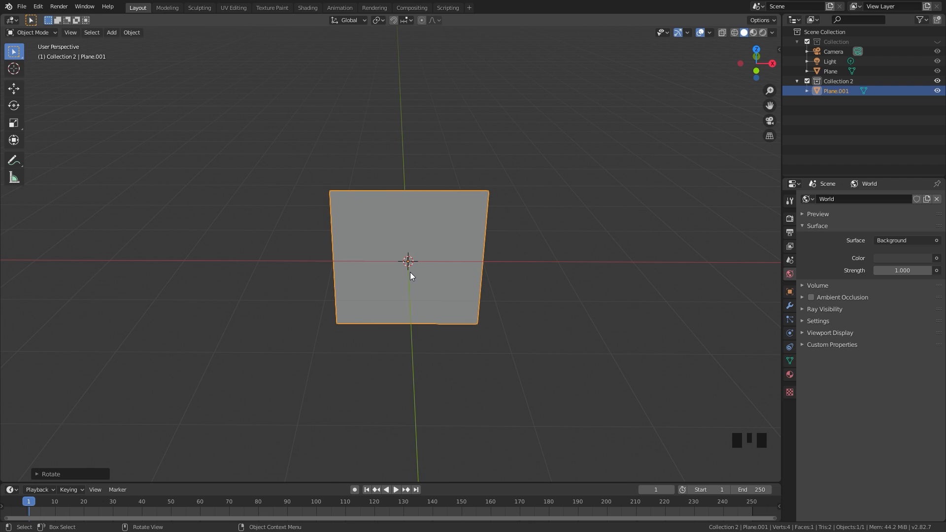
Add a text object in the front view and rotate it 90 degrees about the X axis
key(KP_1)
key(shift+a)
mouse_move(404, 279)
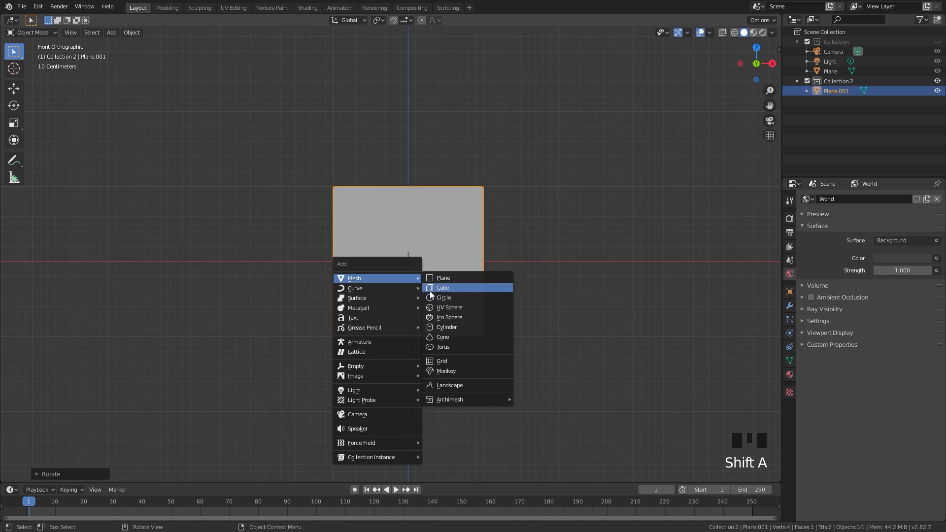
click(359, 317)
scroll(436, 229, up, 2)
text(rx)
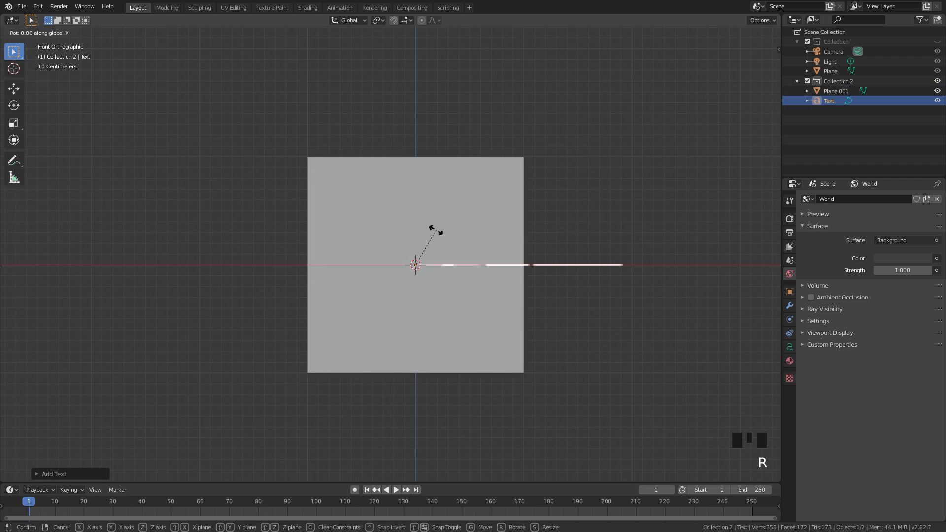
text(90)
click(435, 229)
Replace the text object's default content with "Hello"
key(Tab)
key(BackSpace)
key(BackSpace)
key(BackSpace)
key(BackSpace)
key(BackSpace)
key(BackSpace)
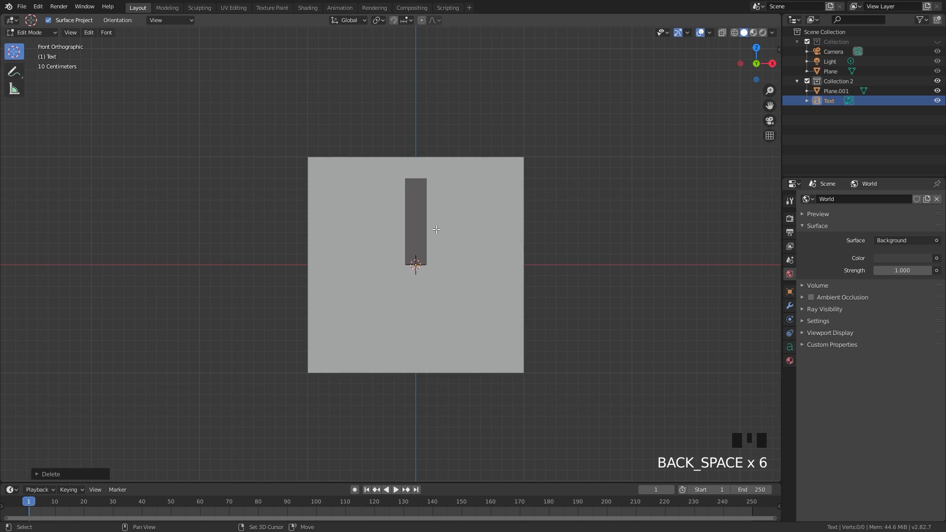
text(Hello)
key(Tab)
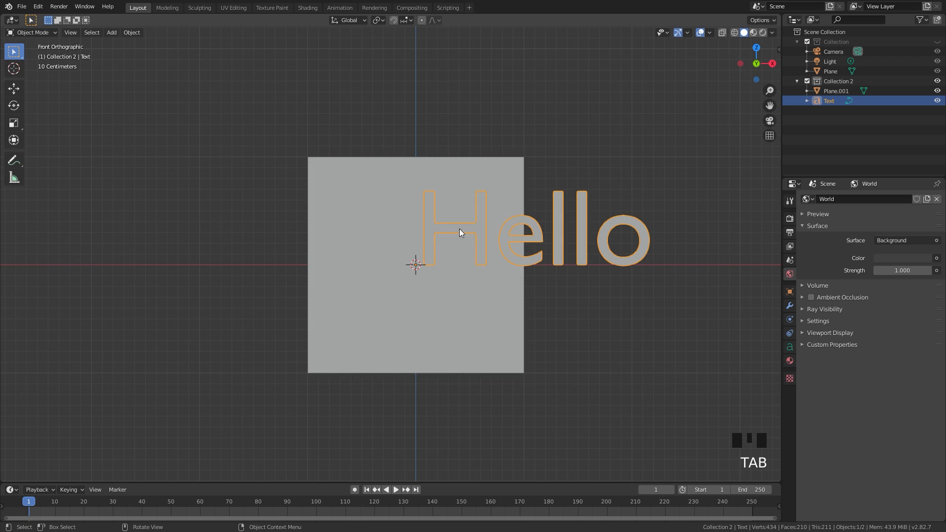
Scale the "Hello" text down and move it so it sits centred on the upright plane
scroll(727, 143, up, 1)
key(s)
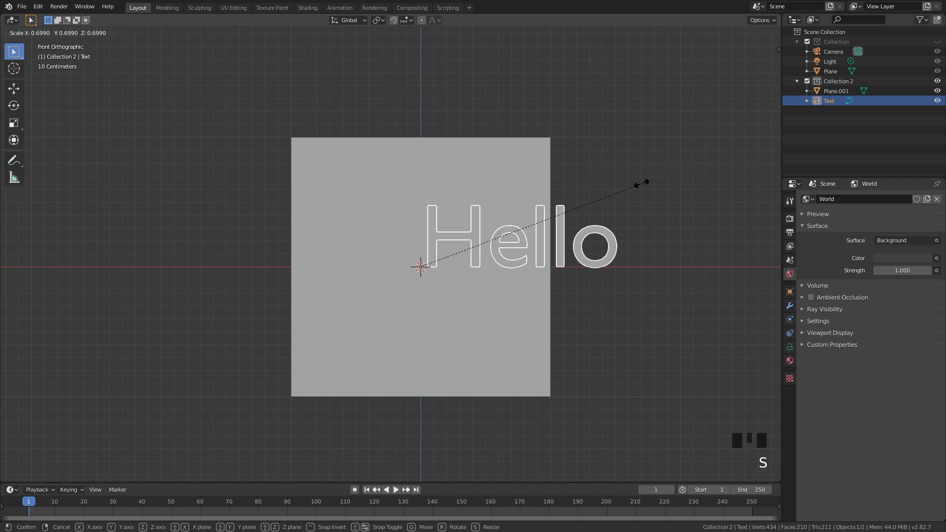
key(g)
click(541, 213)
key(s)
click(549, 219)
key(g)
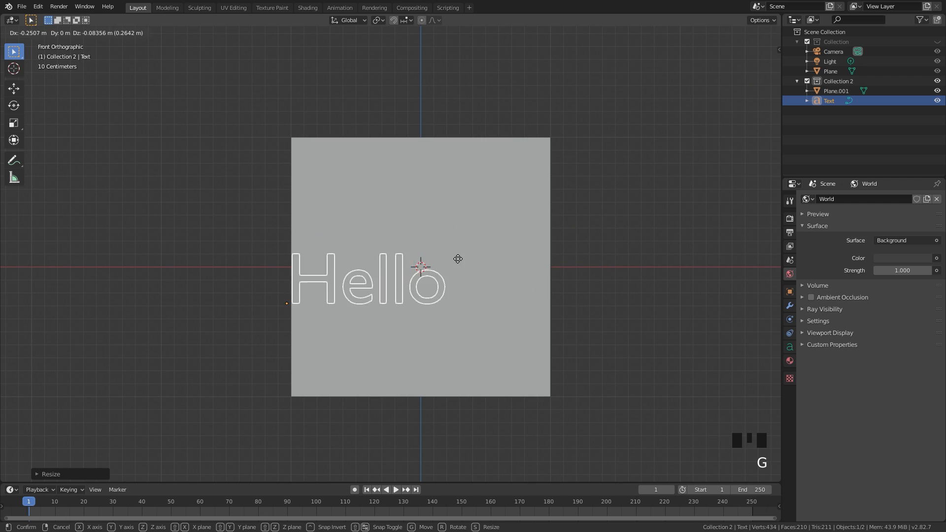
click(515, 237)
key(s)
click(526, 233)
key(g)
click(525, 229)
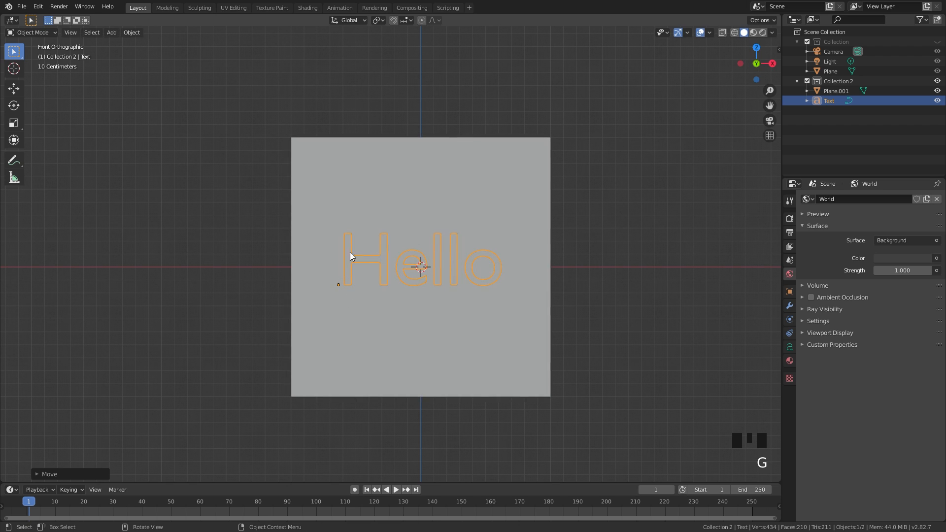
Add another plane and merge all its vertices at the center into a single vertex
scroll(357, 253, up, 3)
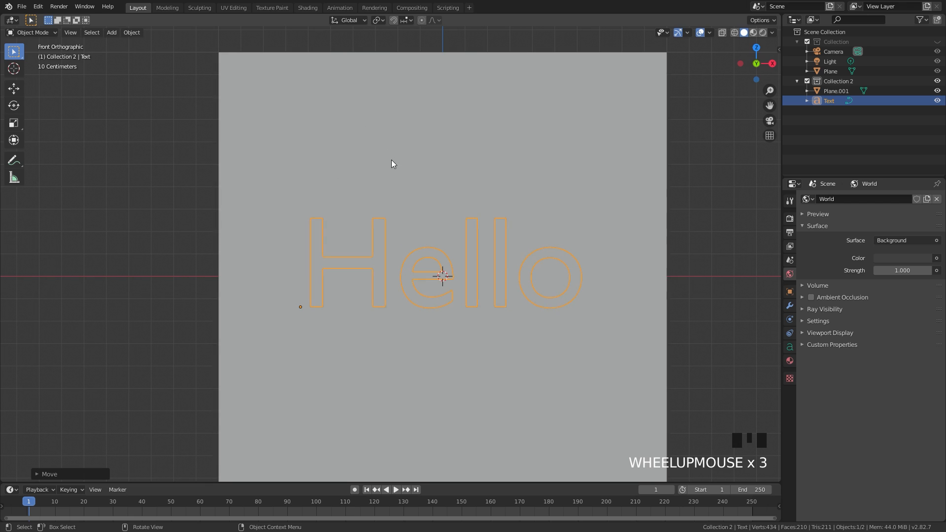
key(shift+a)
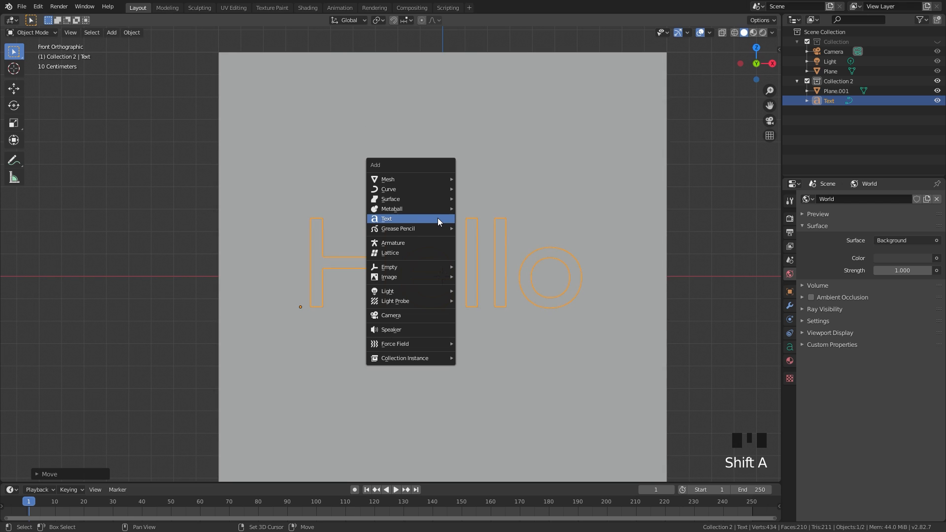
mouse_move(443, 179)
click(479, 179)
middle_drag(479, 182, 465, 225)
key(Tab)
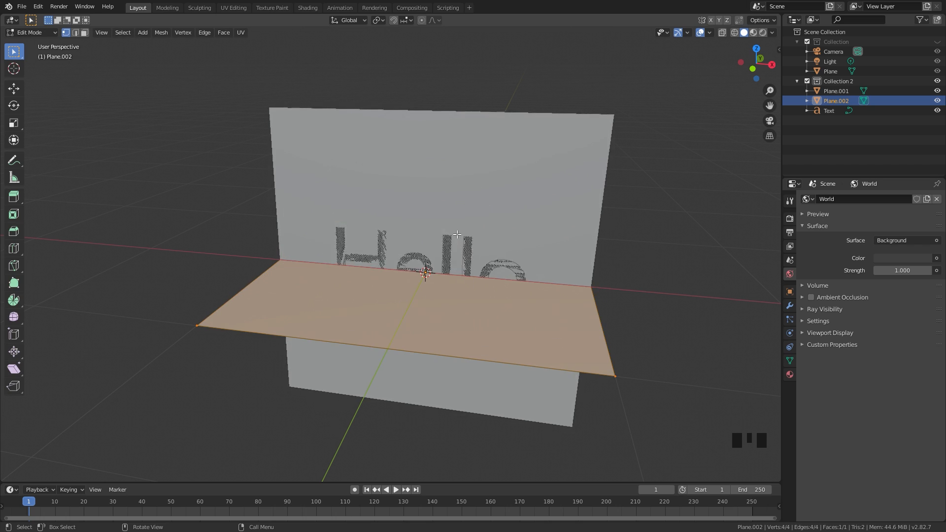
key(alt+m)
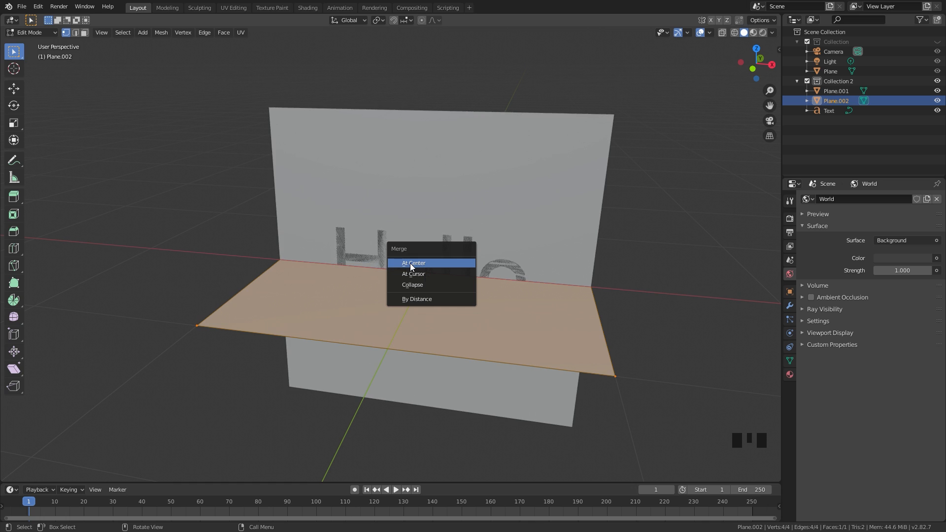
click(412, 266)
Display the front view in wireframe and place the single vertex inside the top of the H's left stem
key(g)
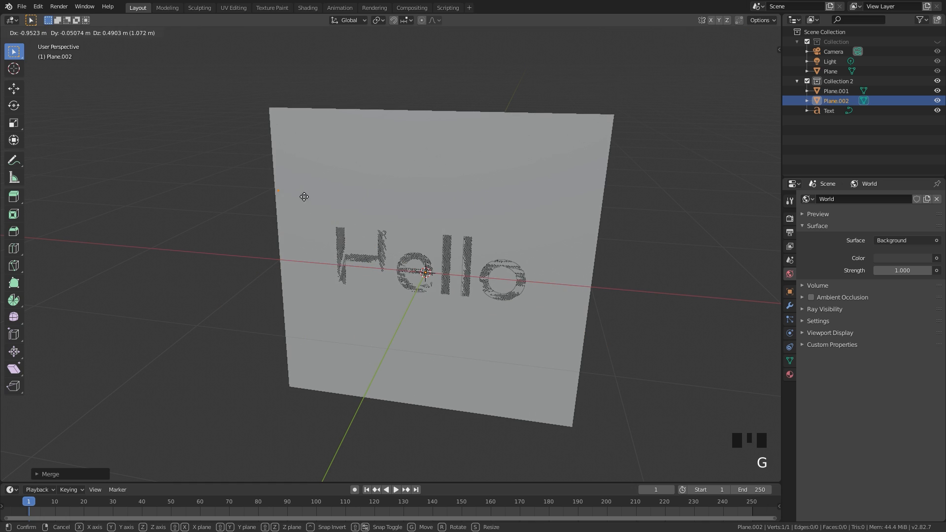
right_click(235, 177)
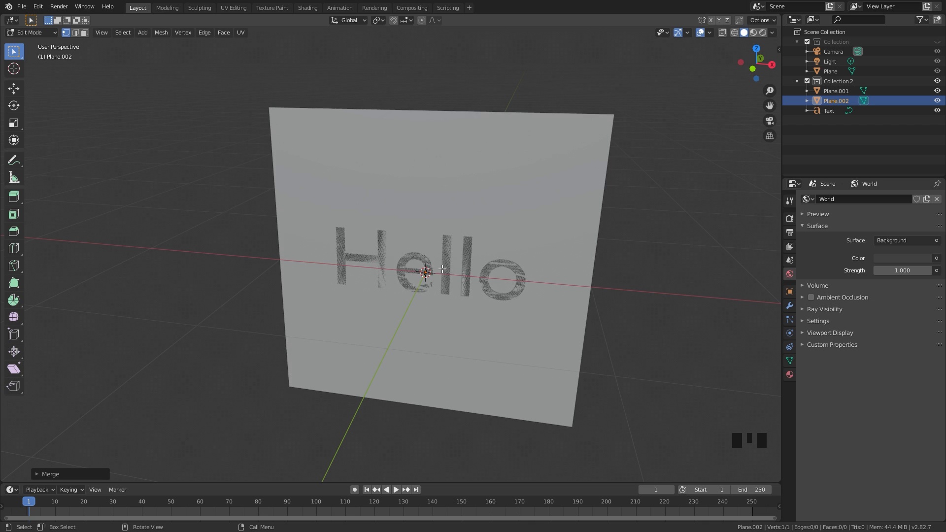
key(KP_1)
key(z)
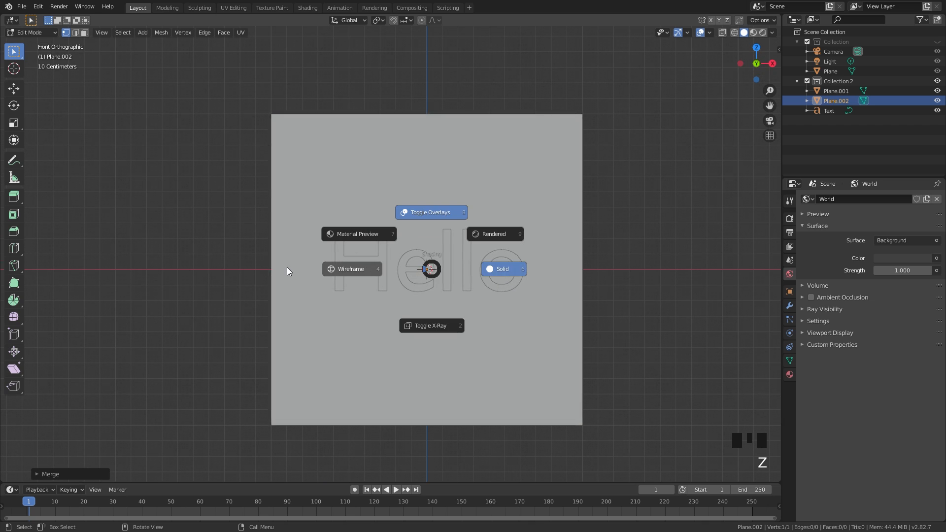
scroll(540, 317, up, 5)
key(g)
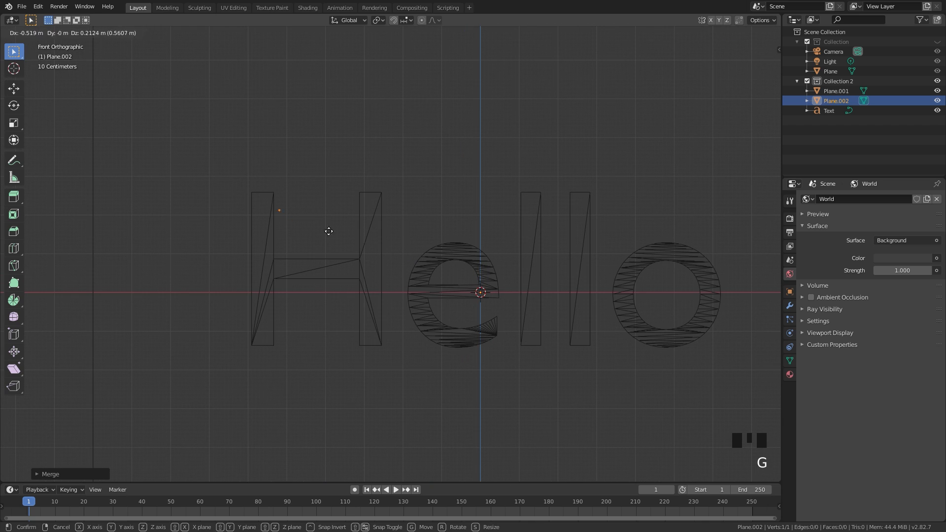
click(315, 223)
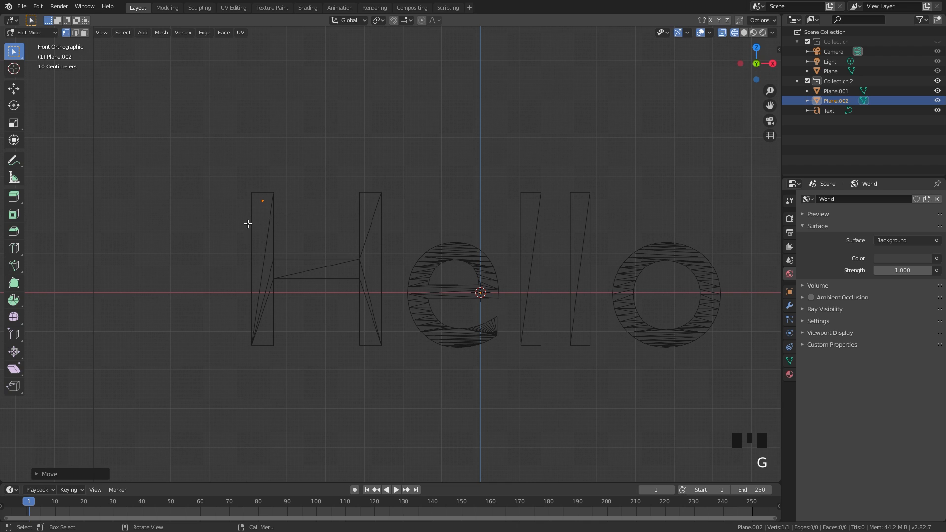
Move the vertex about 0.1 m along negative Y in the side view, in front of the text
scroll(247, 241, up, 3)
scroll(386, 277, down, 4)
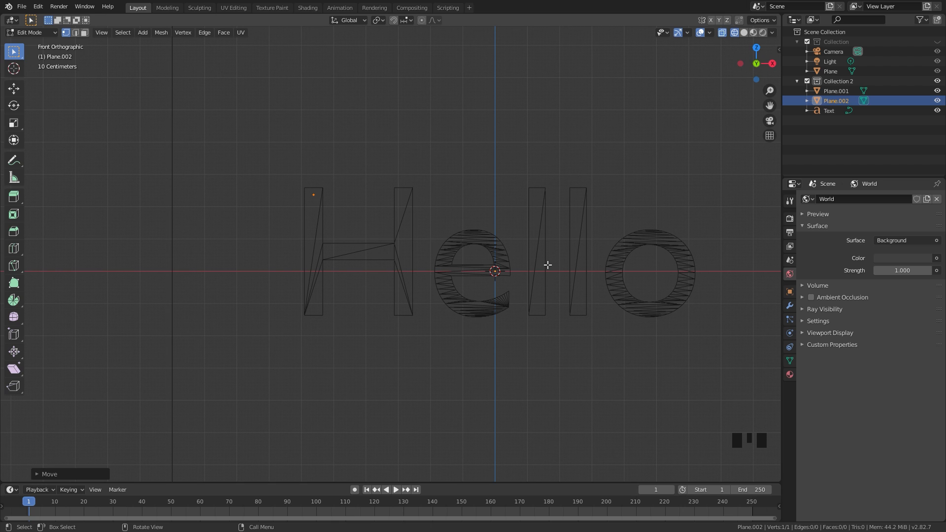
key(KP_3)
scroll(326, 228, up, 3)
key(g)
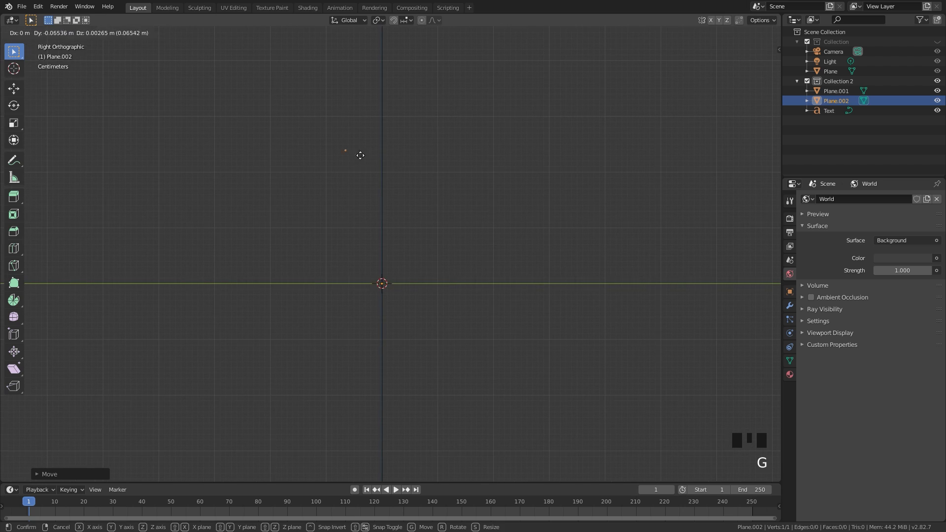
click(340, 153)
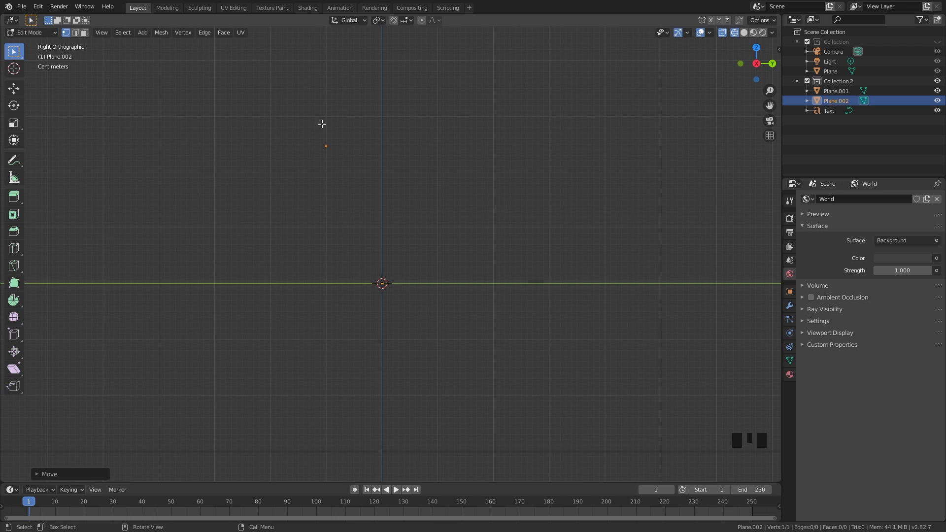
Extrude the vertex about 0.1 m along Y, back to the plane of the text
scroll(327, 176, down, 1)
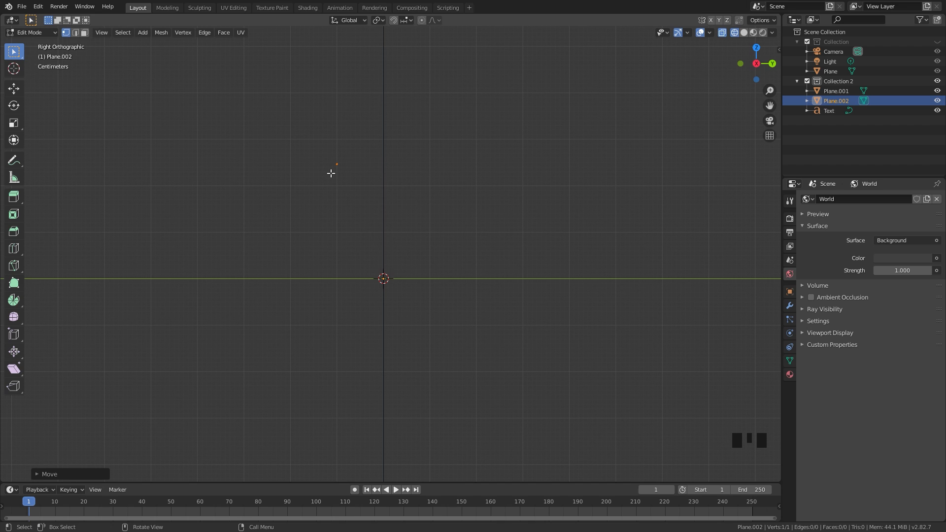
scroll(330, 173, up, 2)
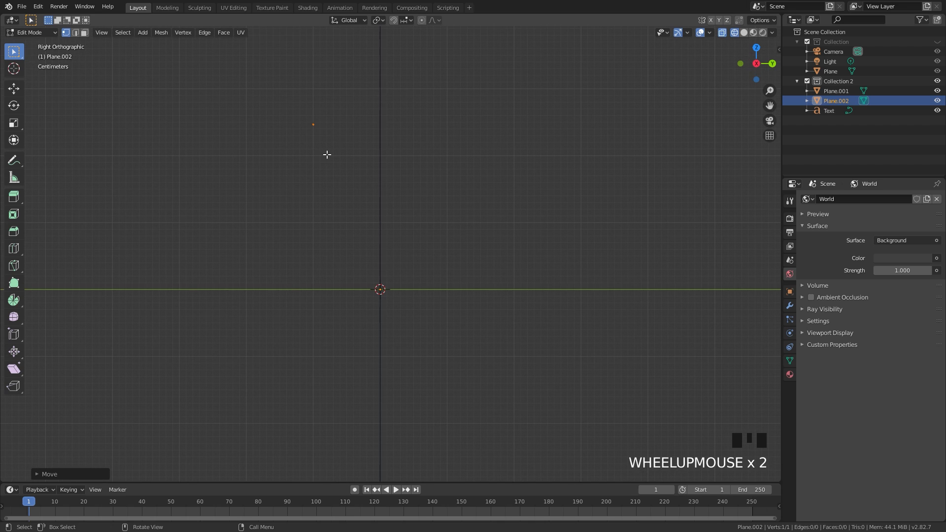
key(ctrl+z)
key(e)
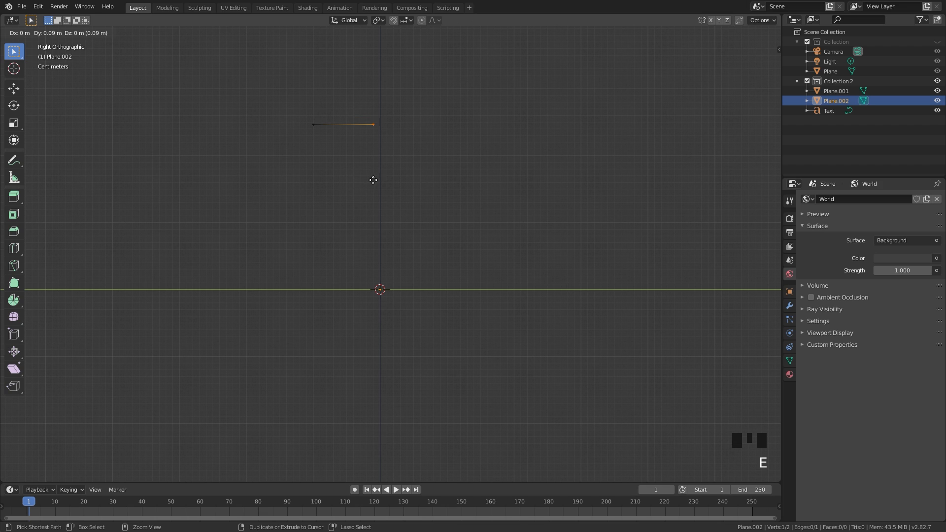
click(380, 179)
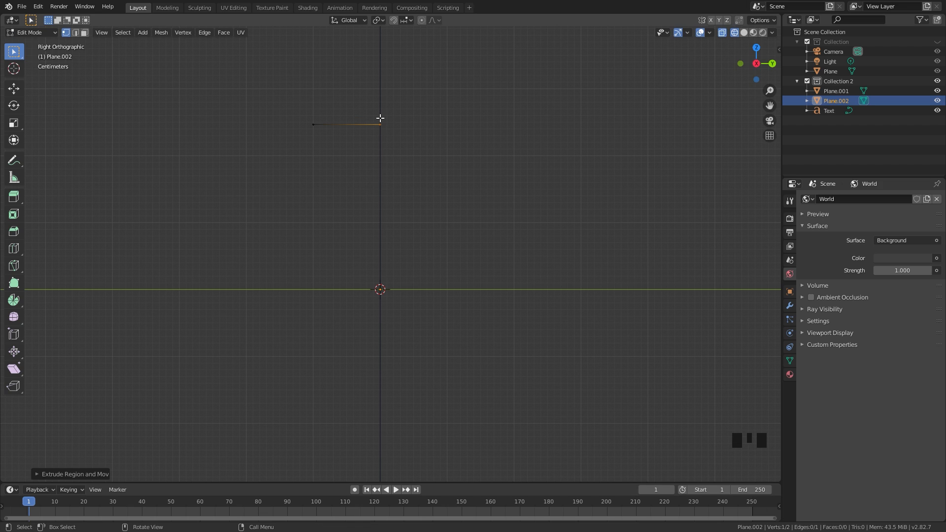
In the front view, extrude the vertex about 0.37 m down to the bottom of the H's left stem
key(KP_1)
scroll(276, 193, down, 1)
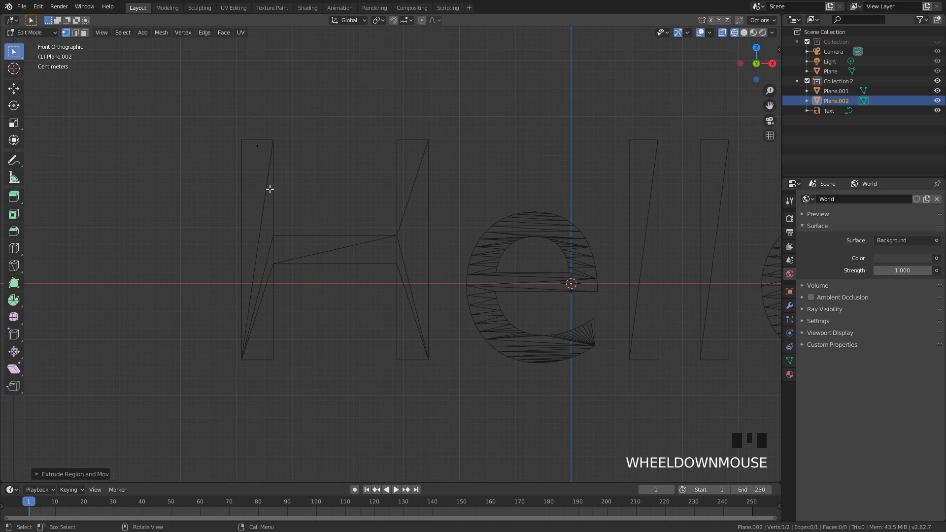
key(e)
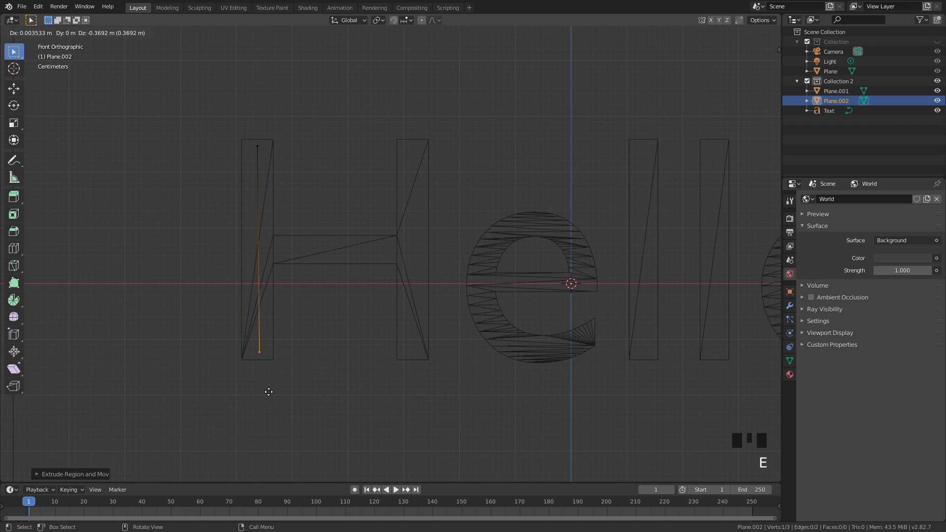
click(267, 350)
key(e)
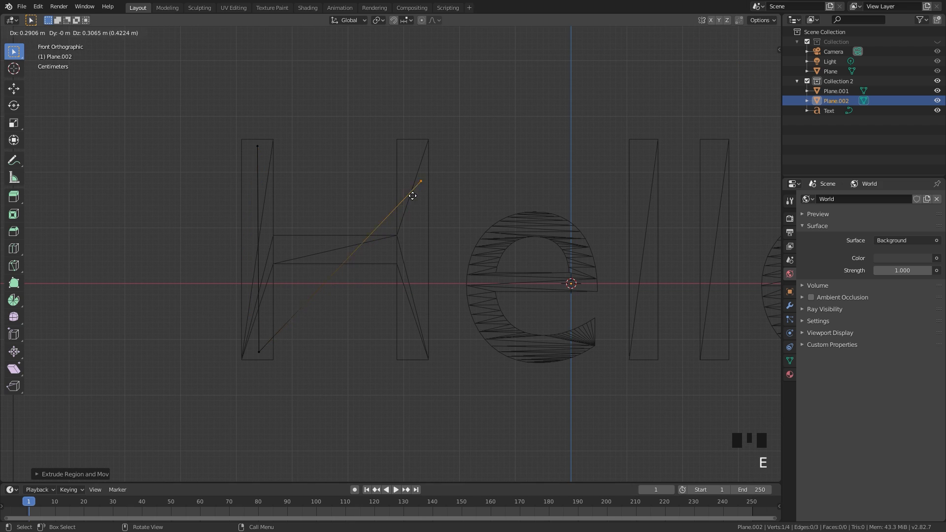
click(410, 167)
key(e)
click(409, 362)
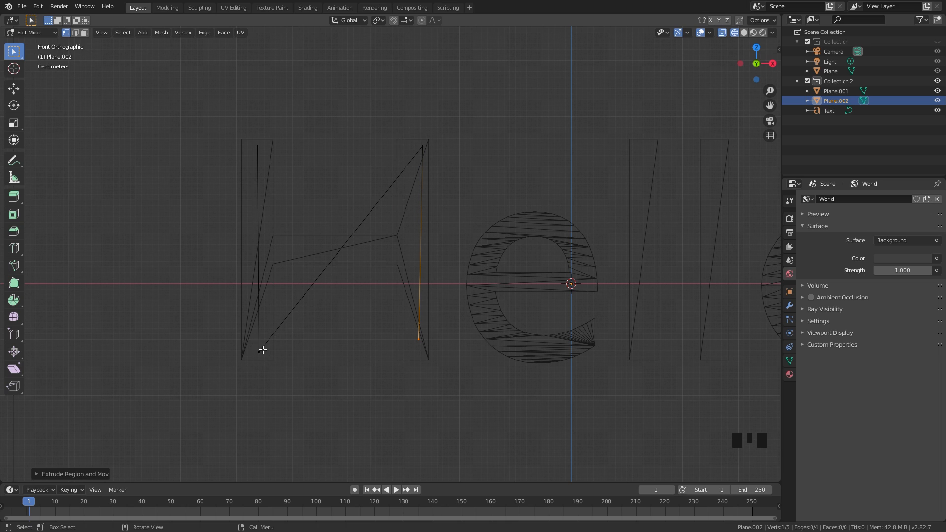
key(ctrl+z)
key(ctrl+z)
Extrude the vertex about 0.1 m along negative Y, and extrude it across to the top of the H's right stem
key(KP_3)
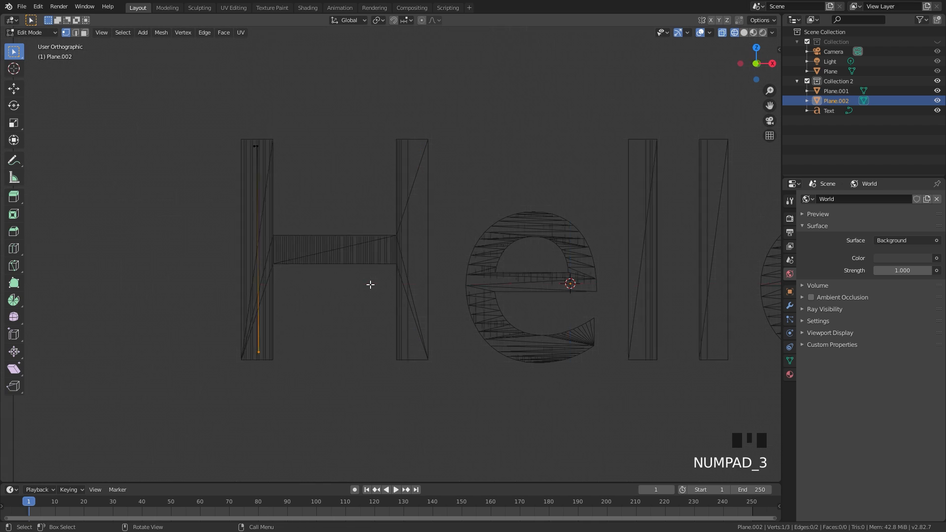
key(e)
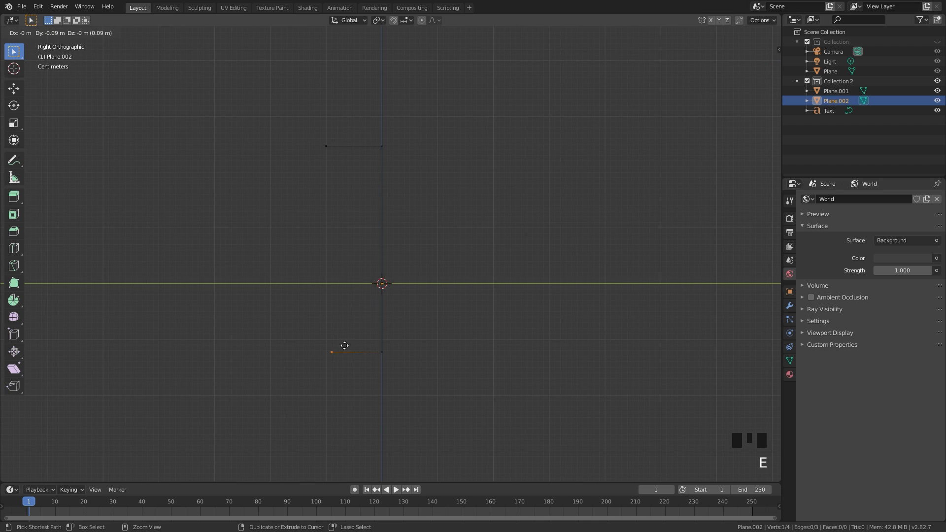
click(339, 345)
key(KP_1)
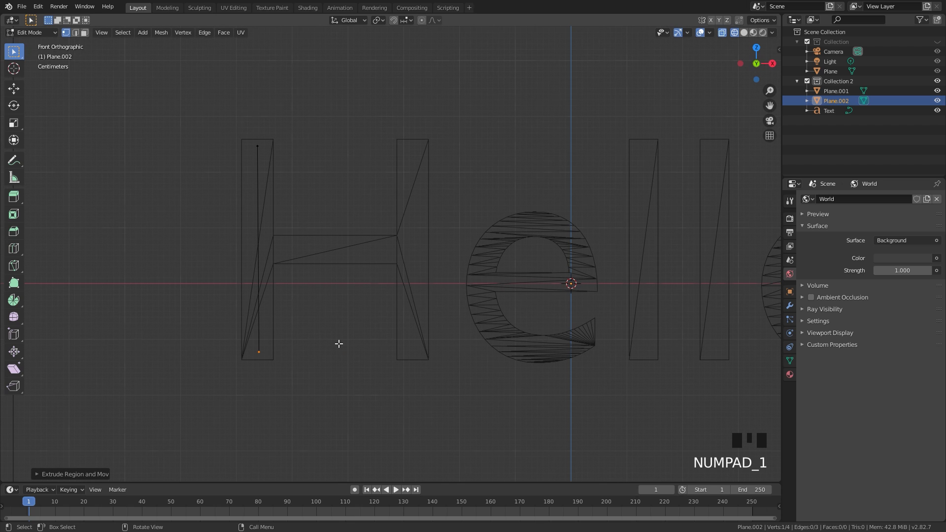
key(e)
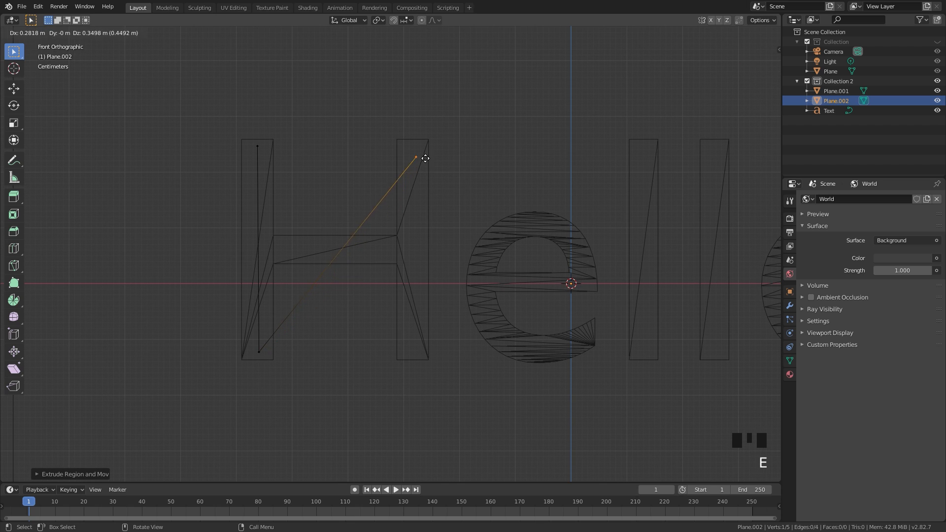
click(426, 149)
Extrude the vertex back to the text plane in the side view, and down to the bottom of the H's right stem
key(KP_3)
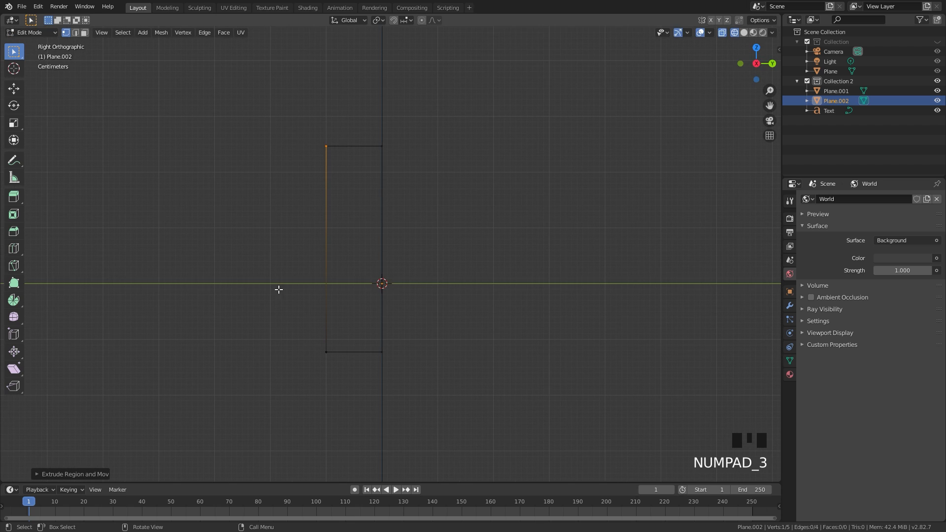
key(e)
click(410, 266)
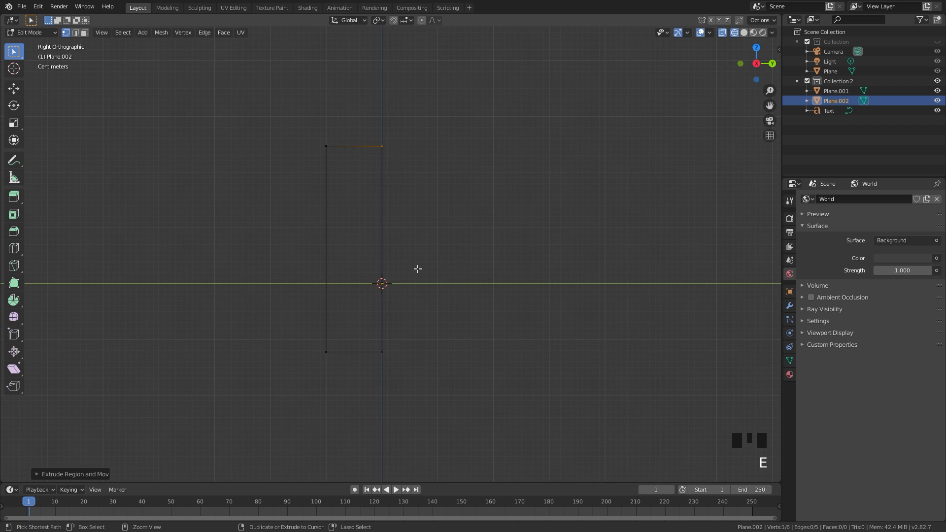
key(KP_1)
key(e)
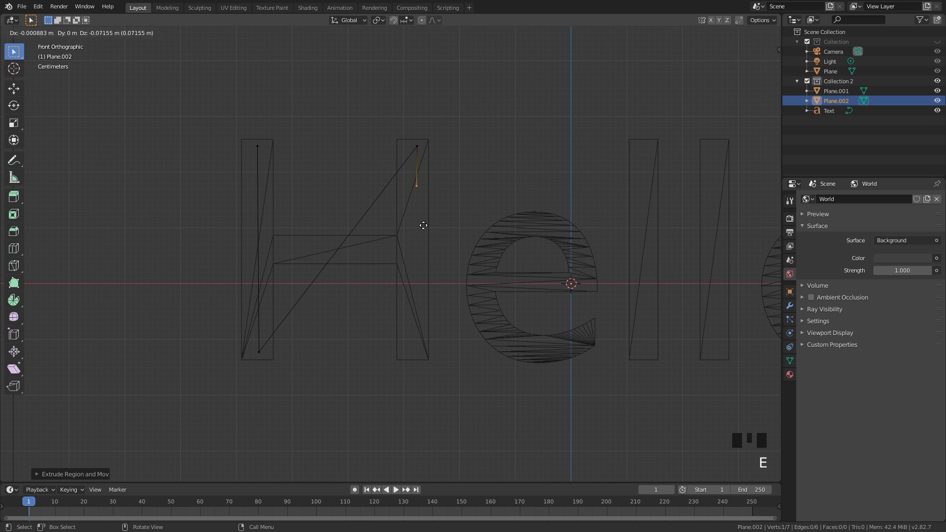
click(423, 385)
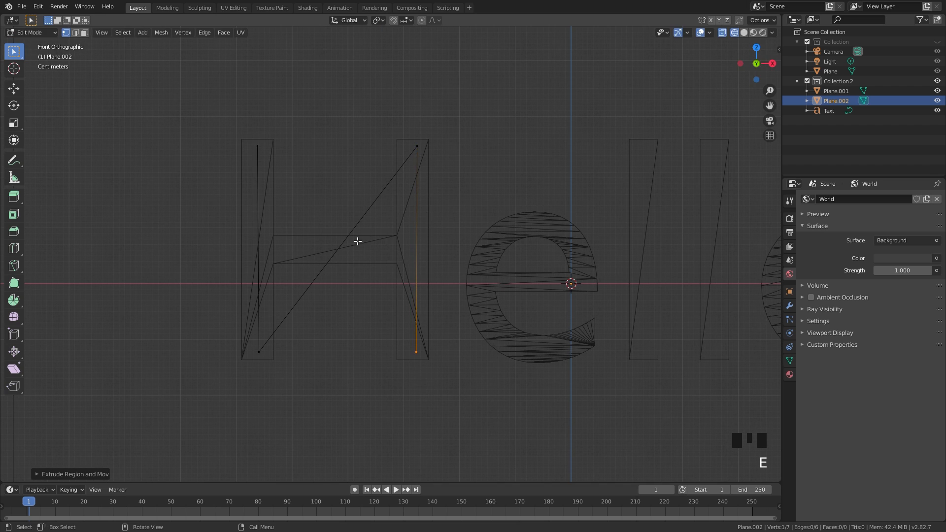
Extrude the vertex forward off the text plane and across to the H's left stem at crossbar height
scroll(360, 239, down, 3)
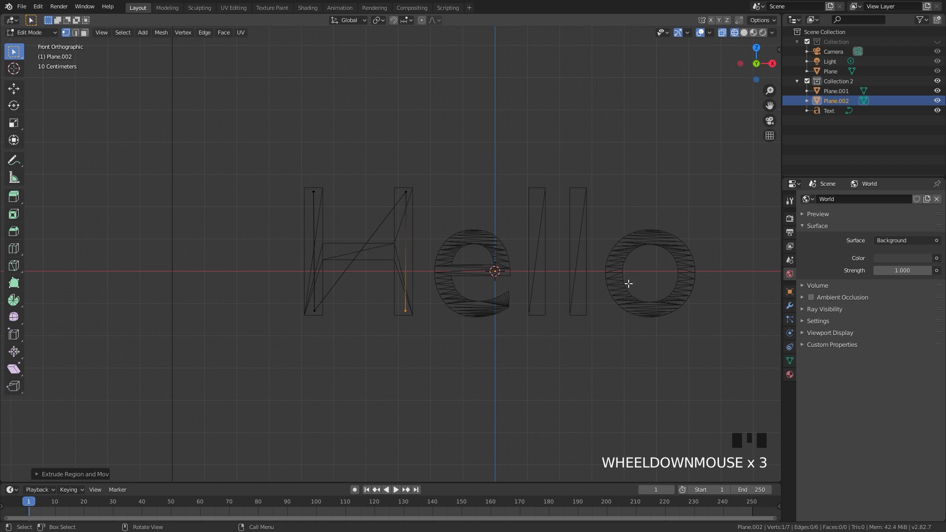
scroll(417, 271, up, 1)
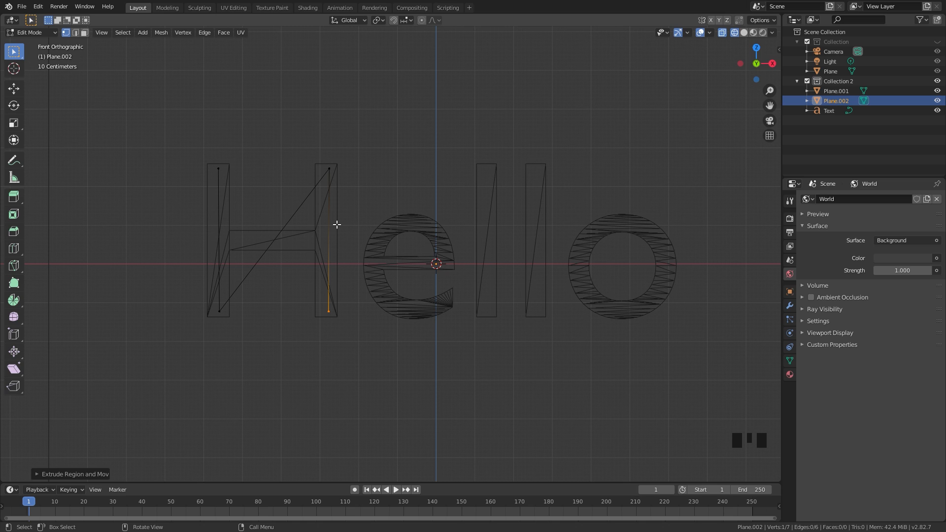
scroll(310, 279, up, 2)
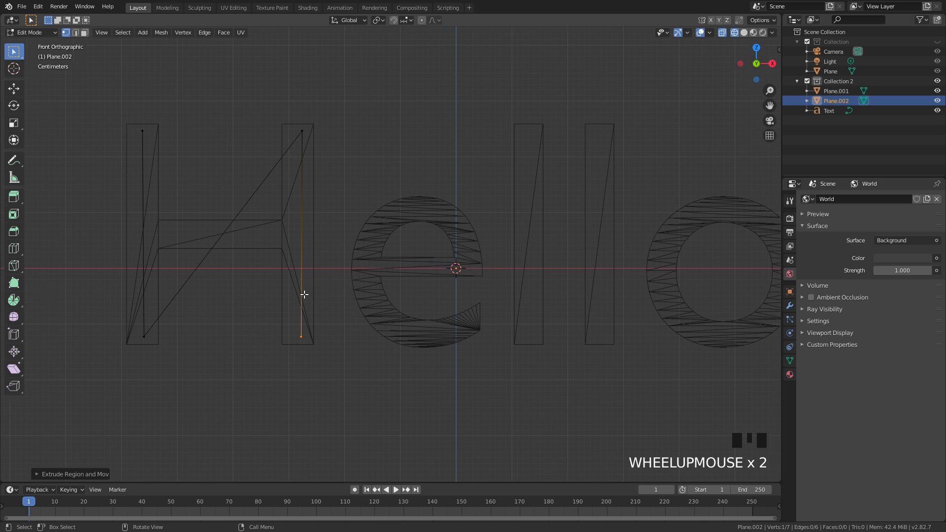
scroll(264, 298, down, 2)
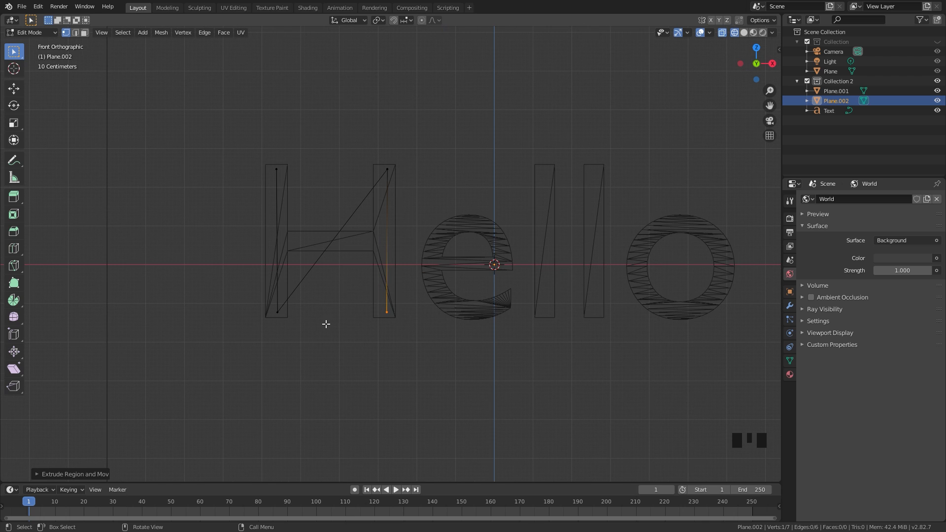
scroll(333, 325, up, 2)
key(e)
key(KP_1)
key(e)
click(236, 217)
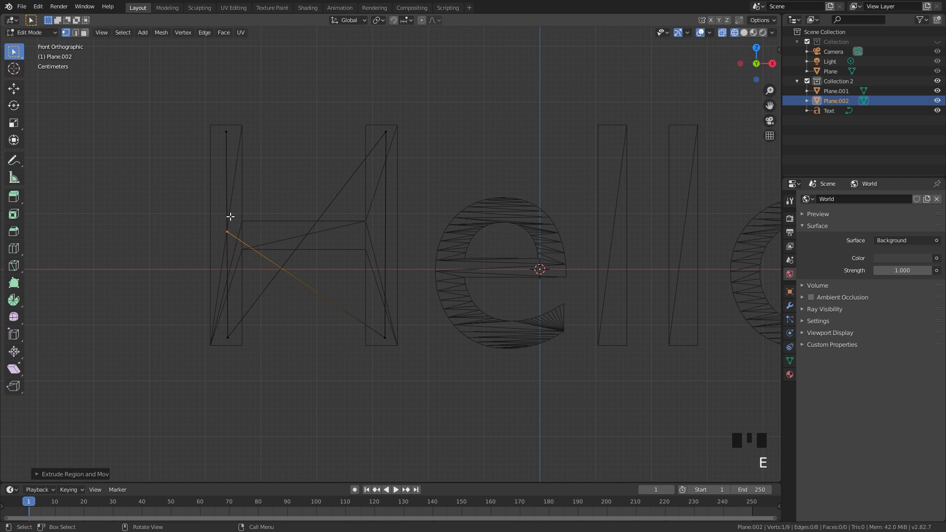
Extrude the vertex back to the text plane and along the H's crossbar to its right stem
key(KP_3)
key(e)
click(479, 264)
key(KP_1)
key(e)
click(428, 237)
Extrude the vertex forward off the H's crossbar and across to the left end of the e's horizontal bar
key(KP_3)
key(e)
click(377, 236)
key(KP_1)
key(e)
click(499, 280)
Extrude the vertex along the e's horizontal bar to its right end
scroll(494, 287, up, 1)
shift+middle_drag(494, 286, 269, 279)
key(e)
click(394, 278)
key(KP_3)
key(KP_1)
Trace the curve of the e counterclockwise with a chain of extruded vertices, ending at its lower right tip
key(e)
scroll(419, 274, up, 3)
ctrl+right_click(382, 266)
ctrl+right_click(376, 240)
ctrl+right_click(357, 207)
ctrl+right_click(320, 189)
key(ctrl+z)
ctrl+right_click(253, 184)
ctrl+right_click(208, 201)
ctrl+right_click(184, 240)
ctrl+right_click(171, 276)
ctrl+right_click(165, 335)
ctrl+right_click(186, 382)
ctrl+right_click(396, 413)
Extrude the vertex forward off the e's tip and across to the top of the first l
key(KP_3)
key(e)
ctrl+click(285, 419)
key(KP_1)
scroll(381, 330, down, 4)
shift+middle_drag(386, 321, 346, 344)
key(e)
click(420, 172)
Extrude the vertex back to the text plane and down to the bottom of the first l
key(KP_3)
key(e)
ctrl+click(453, 182)
key(KP_1)
key(e)
click(415, 434)
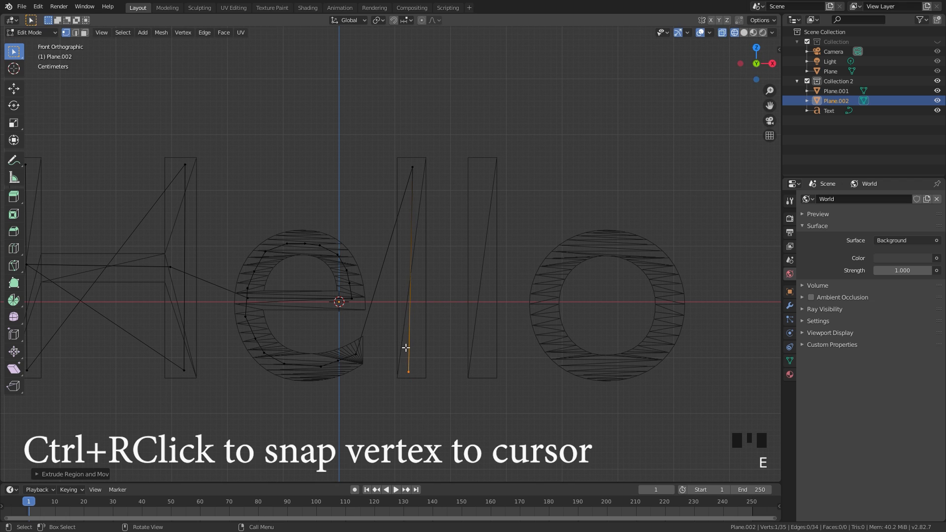
Extrude the vertex forward off the first l and across to the top of the second l
key(KP_3)
key(e)
ctrl+click(374, 382)
key(KP_1)
key(e)
click(544, 177)
Extrude the vertex back to the text plane and down to the bottom of the second l
key(KP_3)
key(e)
ctrl+click(420, 191)
key(KP_1)
key(e)
click(502, 450)
Extrude the vertex forward off the second l and across to the upper part of the o
key(KP_3)
key(e)
ctrl+click(385, 378)
key(KP_1)
key(e)
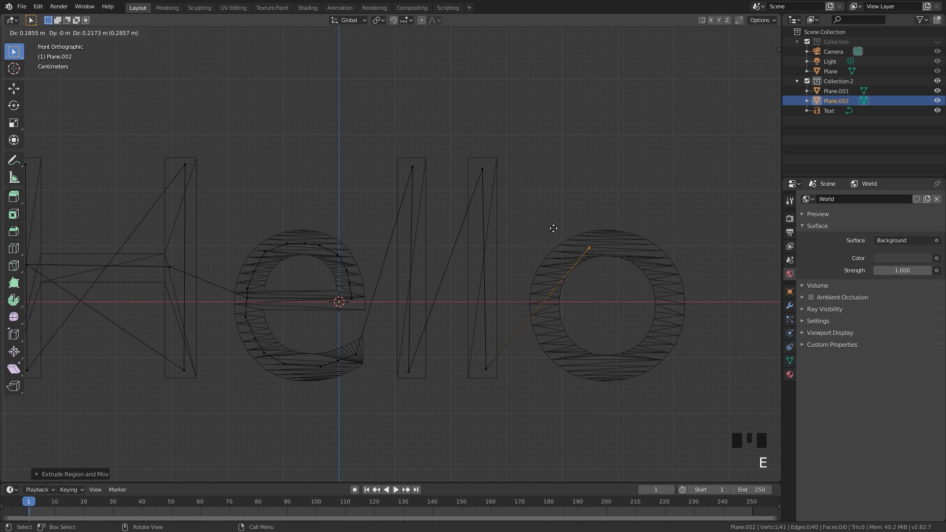
click(552, 229)
Extrude the vertex back to the text plane and trace the o's ring counterclockwise with a chain of vertices
key(KP_3)
key(e)
ctrl+click(413, 304)
key(KP_1)
shift+middle_drag(566, 232, 391, 179)
scroll(391, 178, up, 2)
ctrl+right_click(398, 180)
ctrl+right_click(373, 203)
ctrl+right_click(364, 230)
ctrl+right_click(363, 257)
ctrl+right_click(373, 287)
ctrl+right_click(385, 312)
ctrl+right_click(417, 330)
ctrl+right_click(442, 336)
ctrl+right_click(544, 248)
ctrl+right_click(529, 202)
ctrl+right_click(512, 182)
ctrl+right_click(484, 166)
ctrl+right_click(450, 162)
ctrl+right_click(427, 161)
Select the path vertices of the e in the front view and rotate them slightly
scroll(358, 238, down, 7)
shift+middle_drag(357, 239, 481, 270)
key(KP_1)
scroll(414, 250, up, 3)
drag(334, 196, 438, 308)
key(r)
click(517, 165)
Select the path vertices of the l strokes and the H in turn, rotate them slightly, and leave Edit Mode
key(b)
drag(451, 141, 488, 323)
key(r)
drag(509, 143, 535, 343)
shift+middle_drag(566, 214, 499, 197)
drag(37, 106, 217, 325)
key(r)
click(352, 144)
key(Tab)
Move the Hello text object aside along X, clear of the traced path
scroll(424, 207, down, 4)
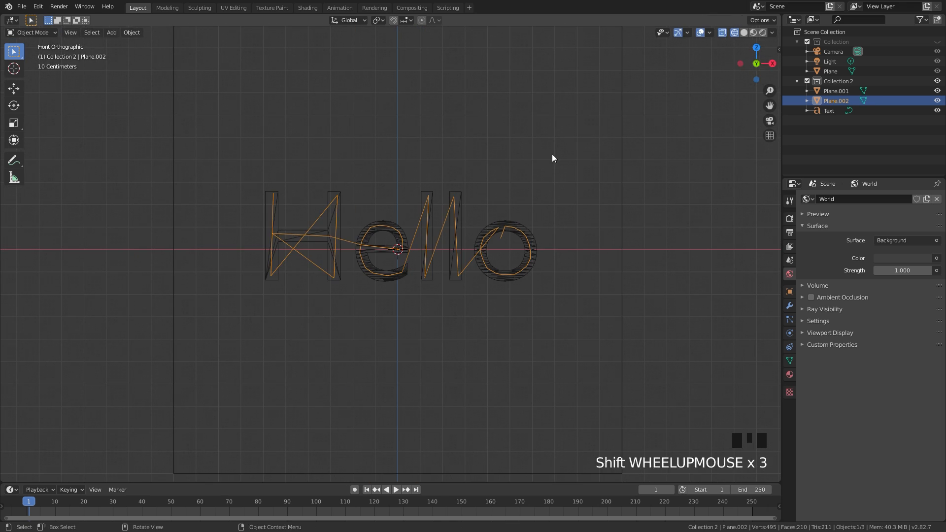
click(456, 221)
key(g)
scroll(408, 243, up, 5)
click(424, 221)
shift+middle_drag(436, 220, 421, 215)
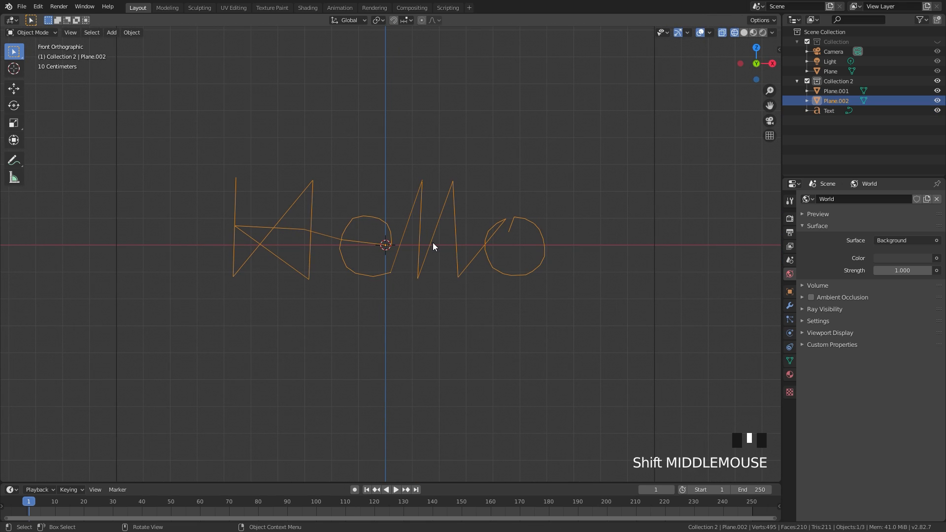
Move the loose end of the path's o in Edit Mode to close its ring
key(Tab)
scroll(434, 245, up, 3)
shift+middle_drag(618, 218, 504, 274)
key(g)
click(431, 291)
scroll(431, 292, down, 9)
key(Tab)
shift+middle_drag(319, 287, 363, 261)
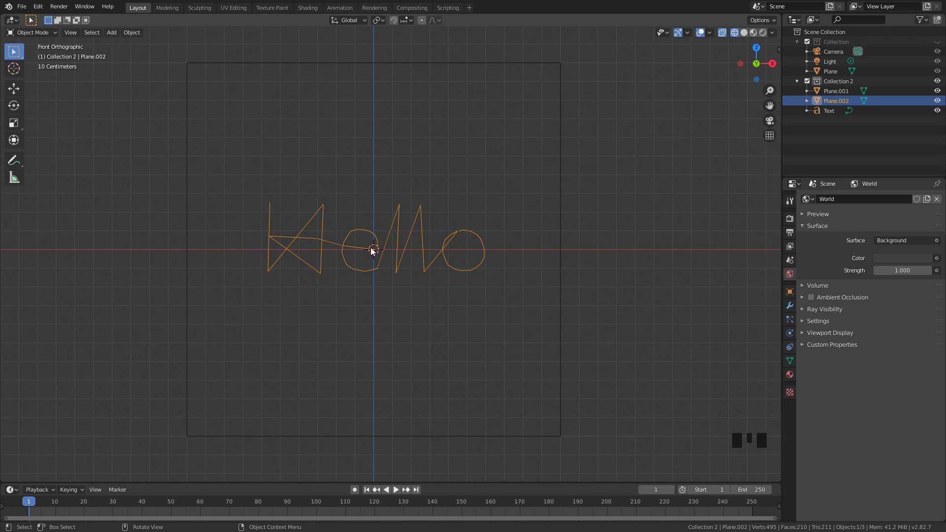
Convert the traced Hello path from mesh to curve and inspect its control points in Edit Mode
click(132, 32)
mouse_move(168, 293)
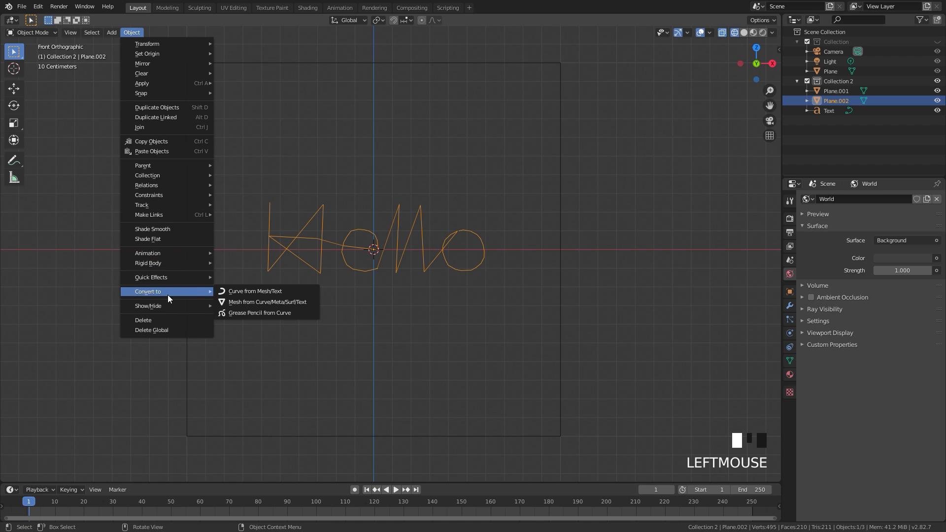
click(256, 293)
key(Tab)
middle_drag(305, 230, 435, 182)
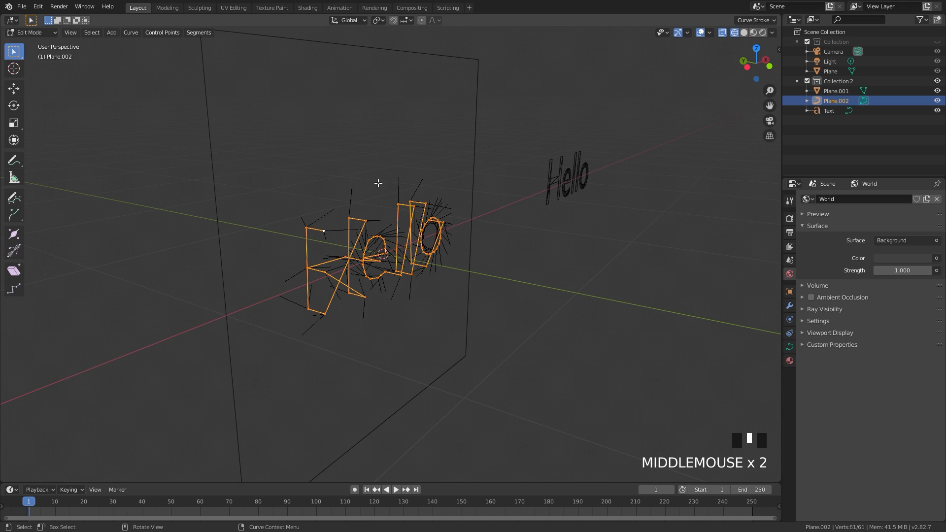
scroll(376, 272, up, 2)
mouse_move(313, 257)
middle_down()
mouse_move(344, 244)
mouse_move(299, 251)
middle_up()
key(Tab)
Add a UV sphere at the origin and scale it down to a tiny ball much smaller than the letters
key(shift+a)
mouse_move(359, 246)
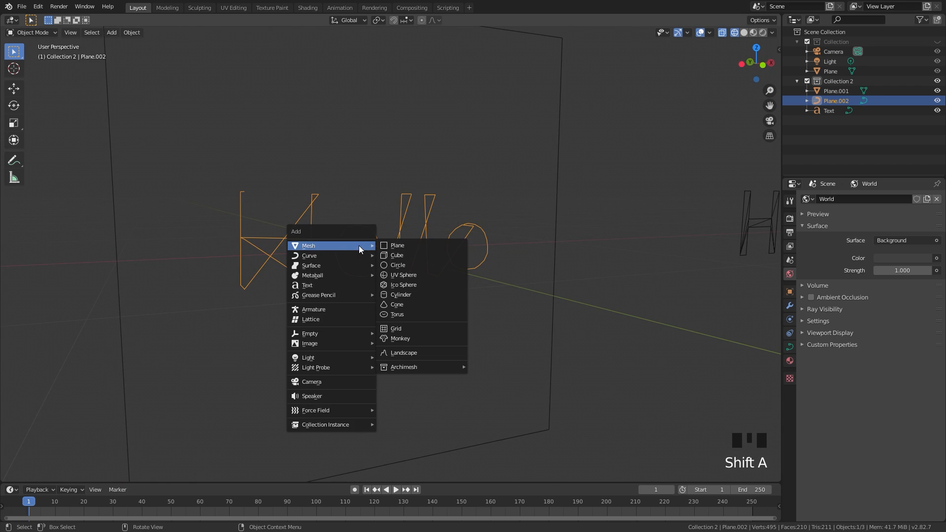
click(407, 277)
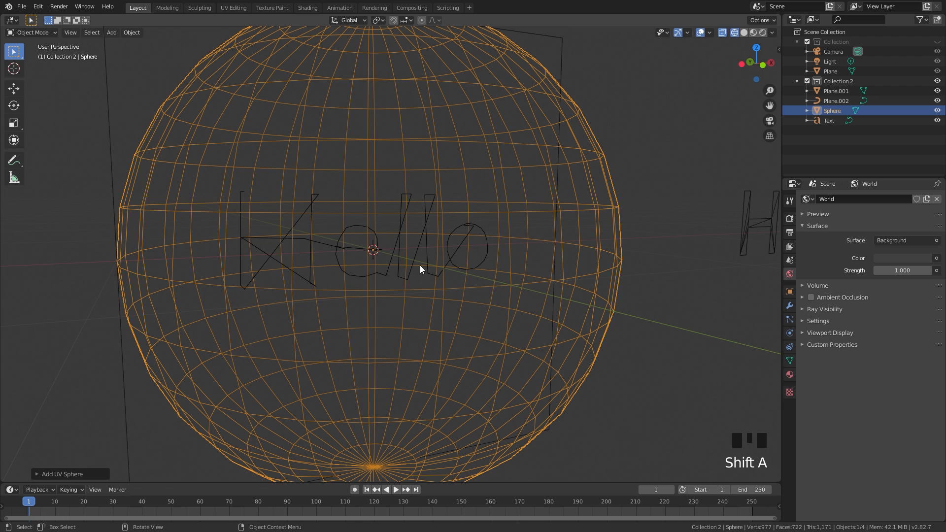
key(s)
click(395, 241)
key(s)
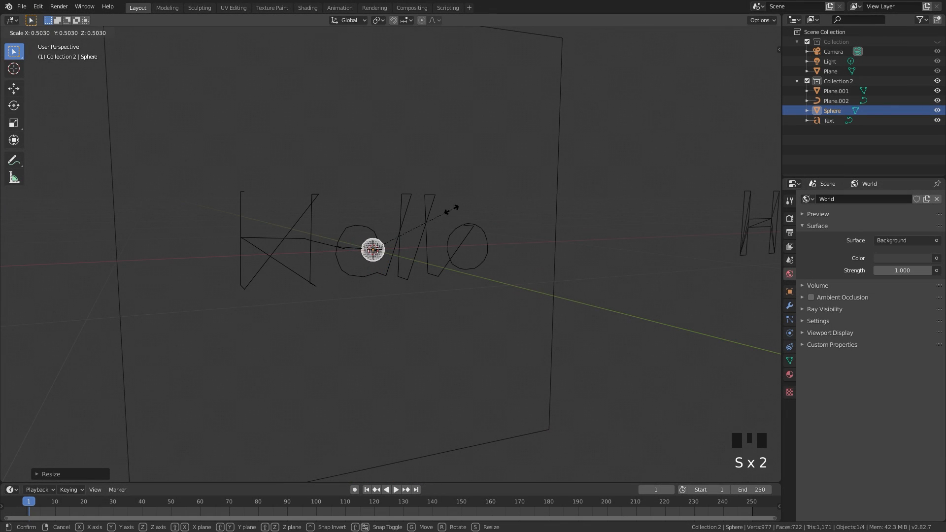
click(389, 241)
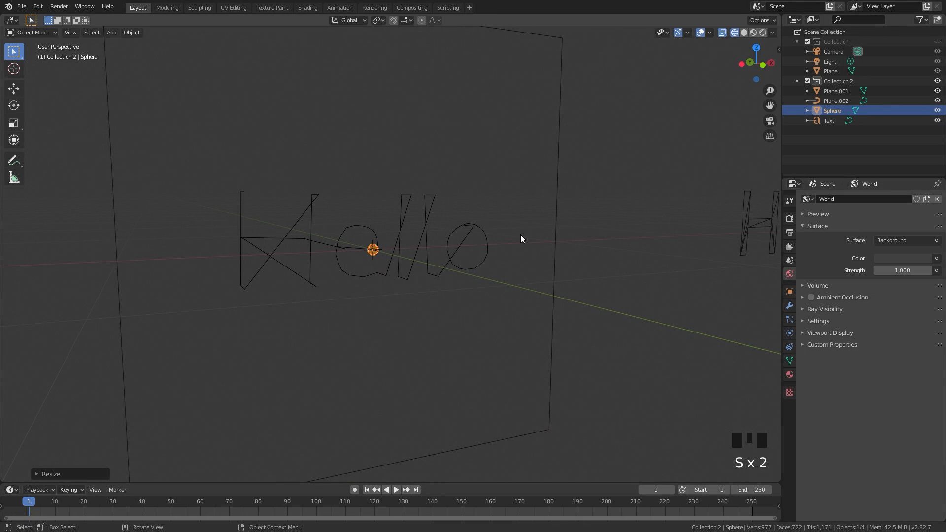
Adjust the tiny sphere's scale against the letters of the traced Hello path
middle_drag(400, 226, 507, 204)
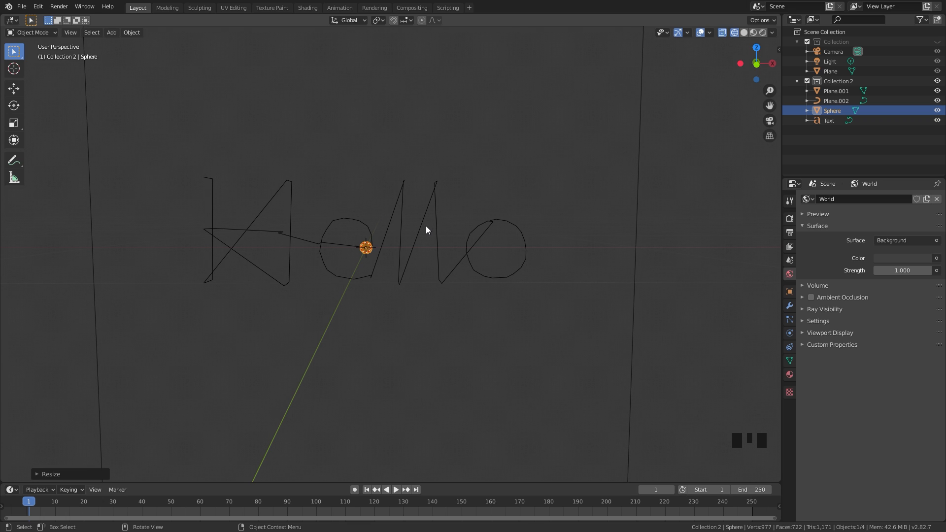
scroll(347, 211, down, 1)
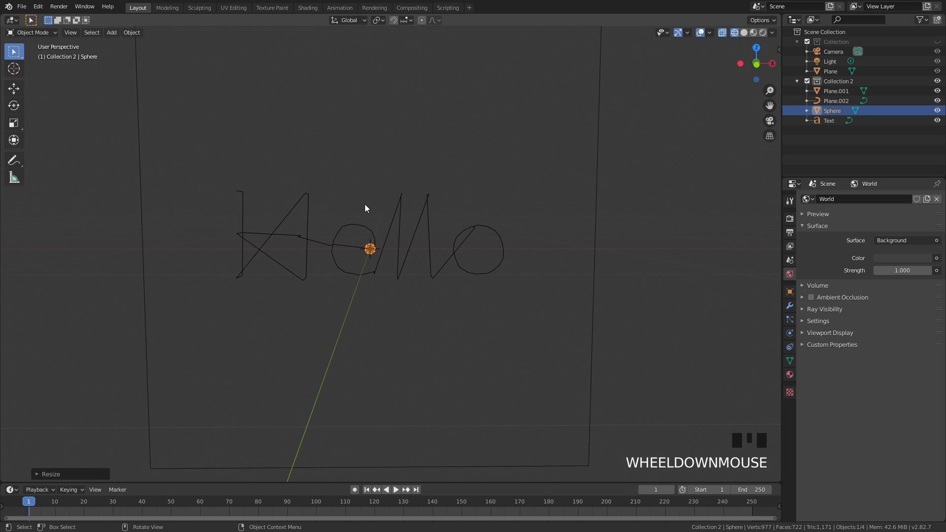
middle_drag(364, 204, 383, 218)
key(s)
click(537, 205)
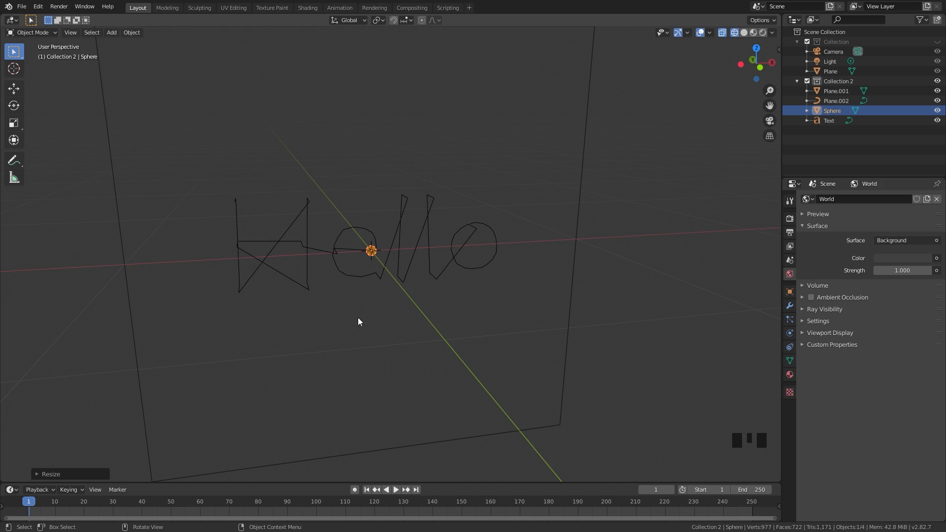
Add a Follow Path constraint to the sphere, target the Hello curve Plane.002 and animate the path
click(789, 347)
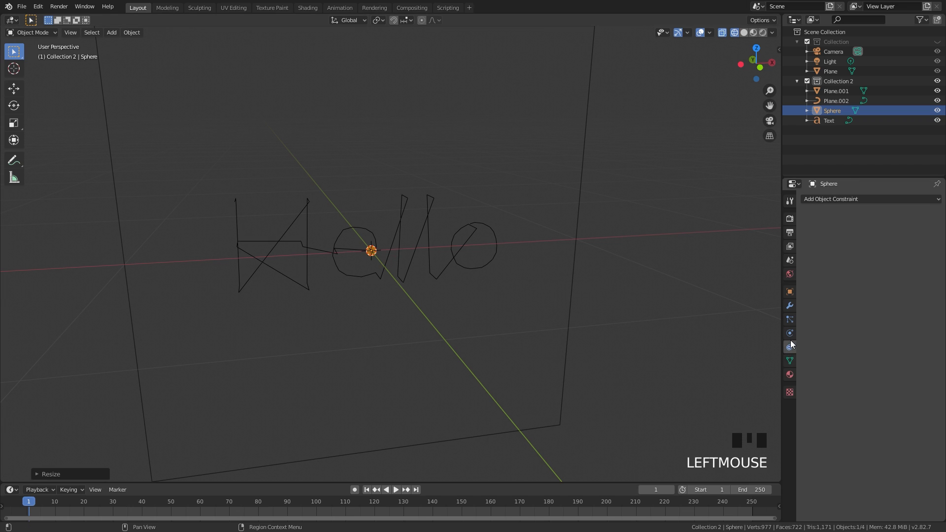
click(842, 200)
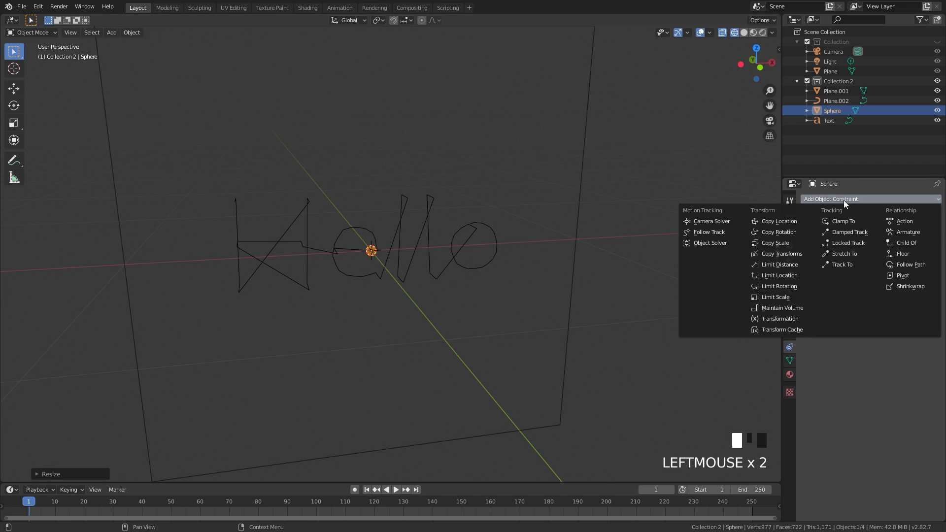
click(906, 264)
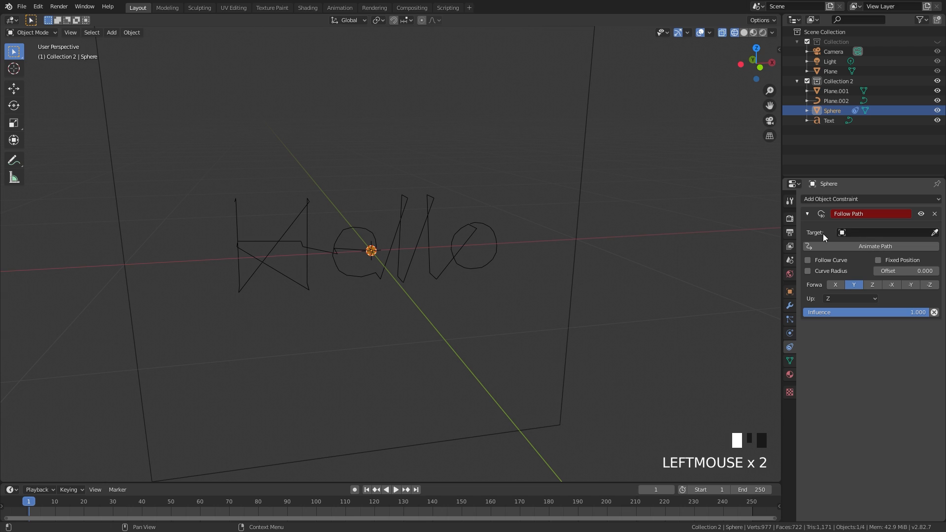
click(868, 232)
click(850, 247)
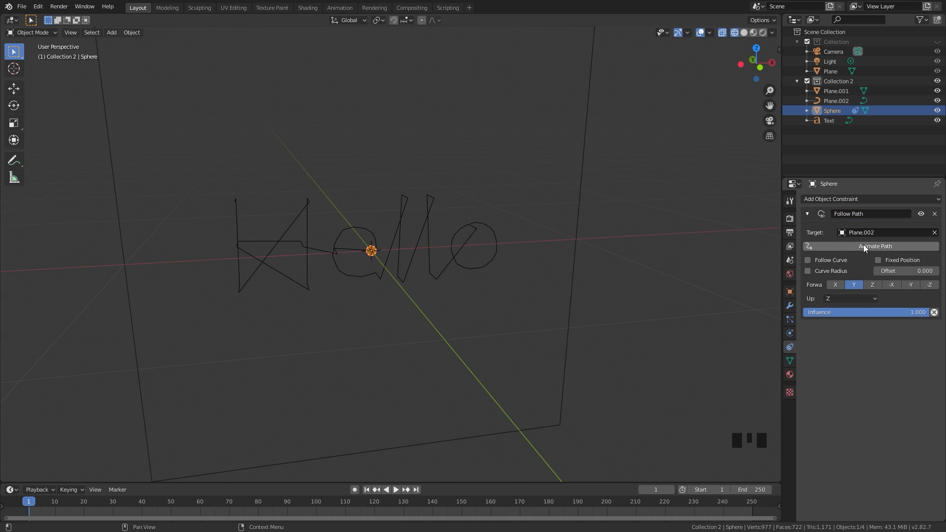
click(863, 244)
Preview the sphere's motion, go to frame 60 and set the Follow Path offset to 60
middle_drag(374, 303, 334, 283)
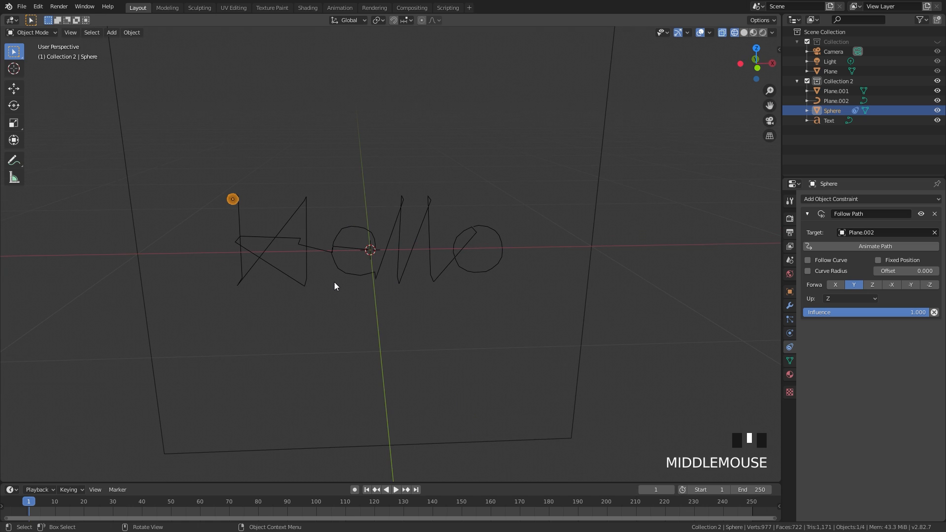
key(space)
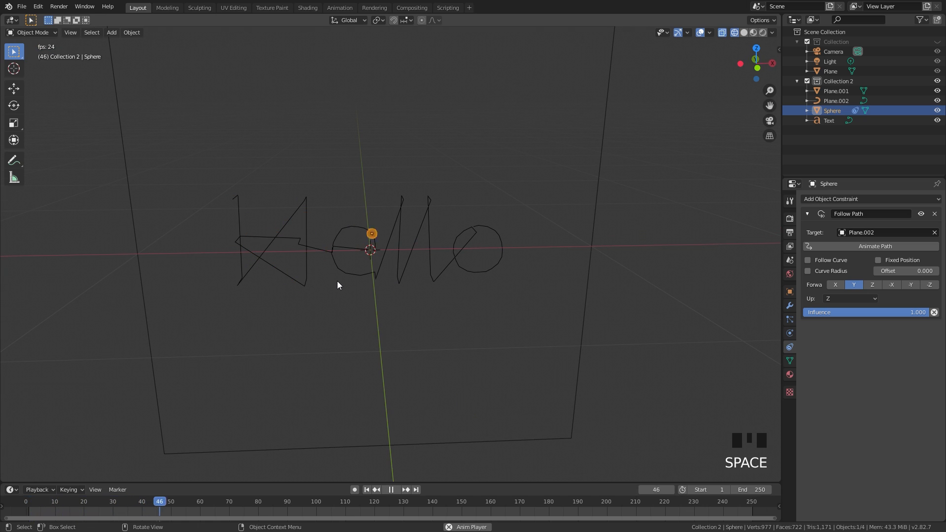
key(space)
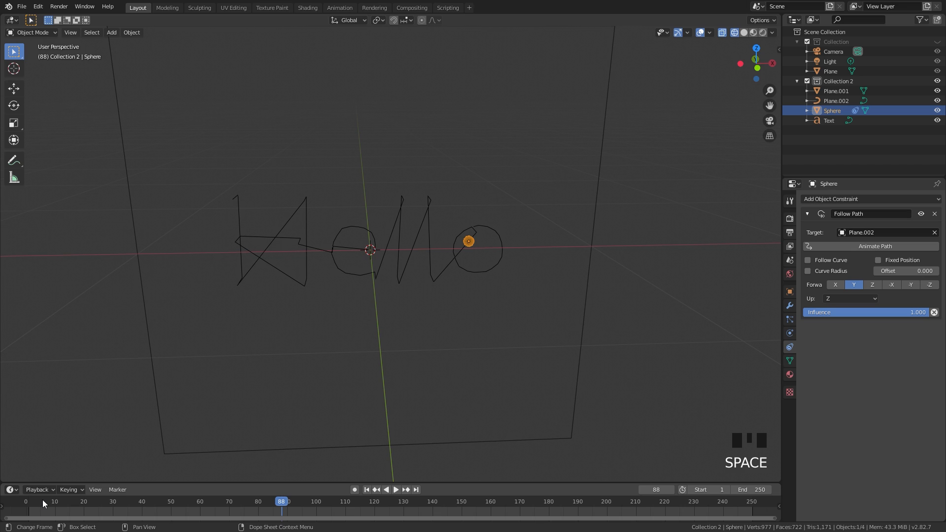
click(200, 502)
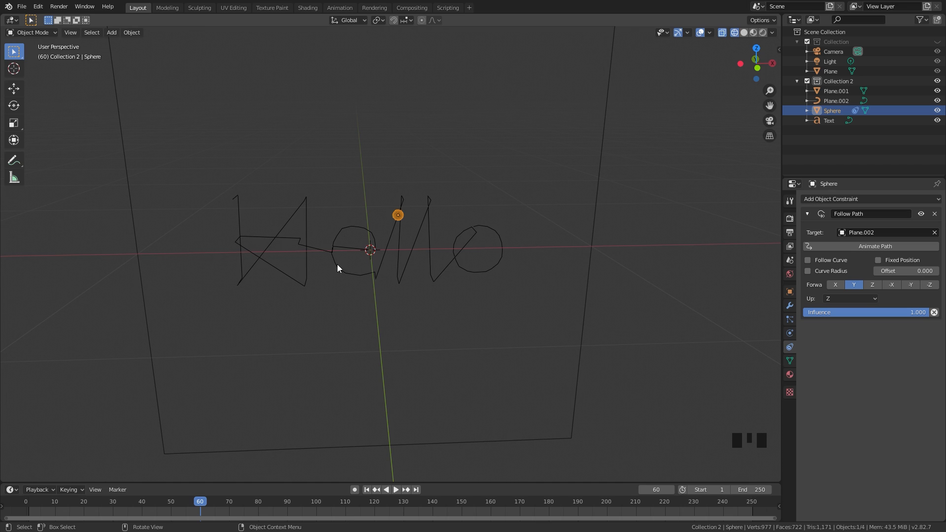
click(897, 271)
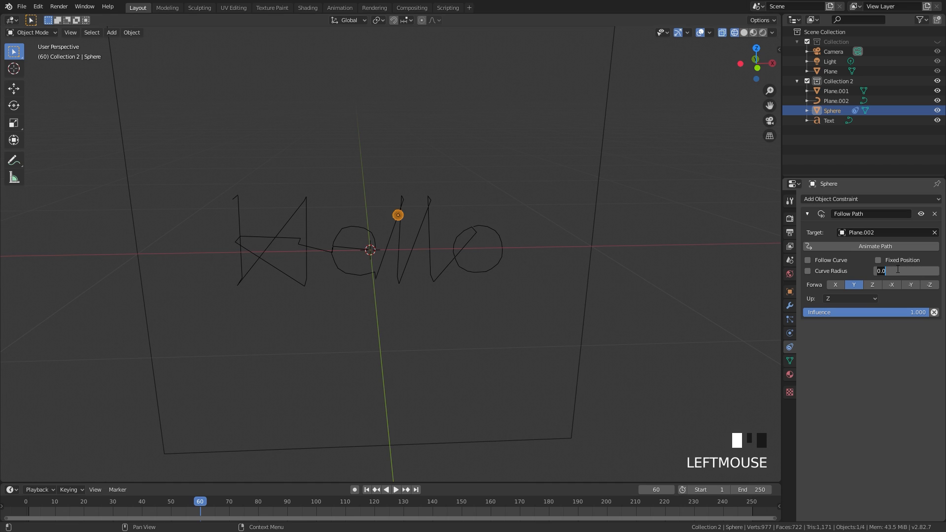
text(60)
key(Return)
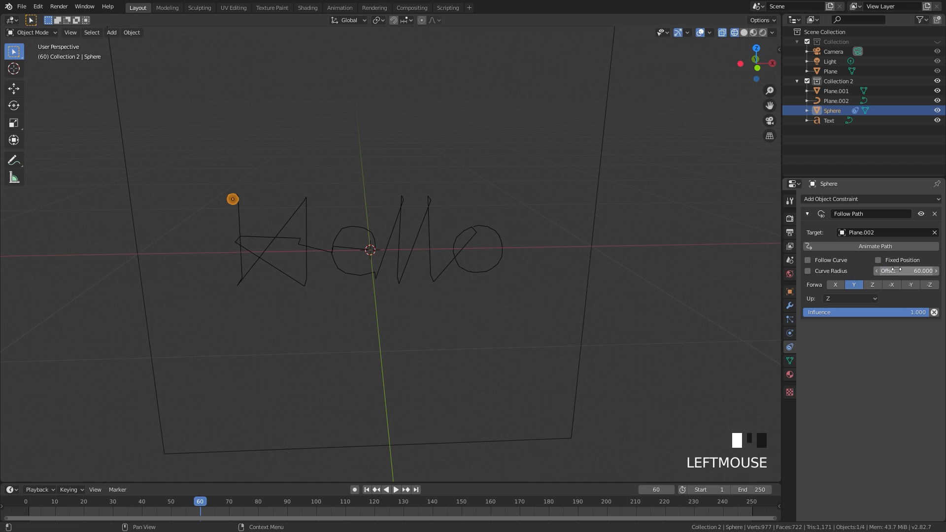
Play the animation from about frame 60 to check the sphere's motion along the Hello path
click(195, 501)
key(space)
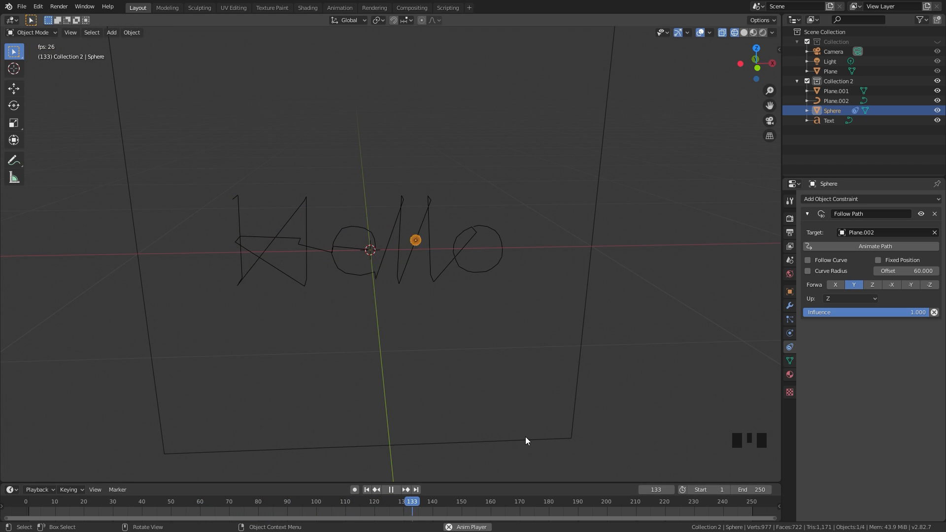
key(space)
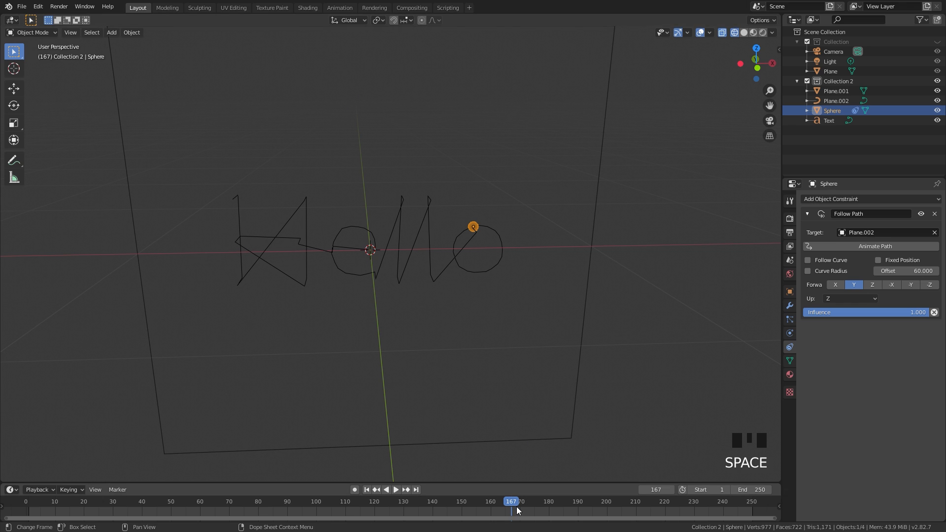
middle_drag(391, 317, 394, 298)
scroll(497, 274, down, 2)
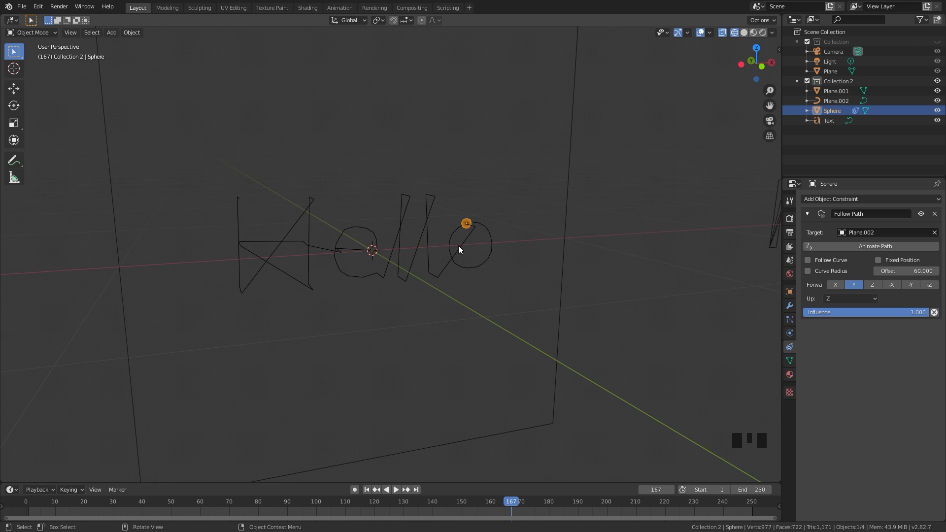
Inspect the Path Animation settings of the Hello curve
click(483, 245)
click(790, 347)
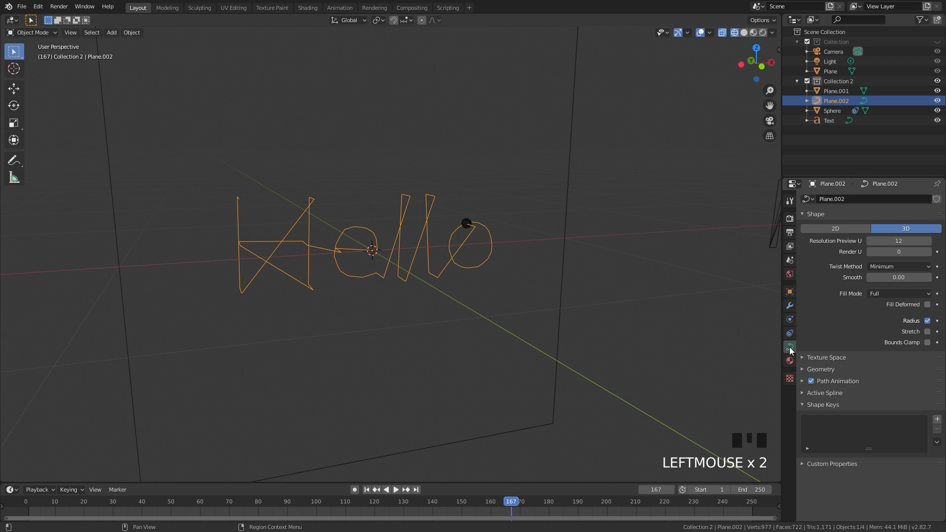
click(842, 383)
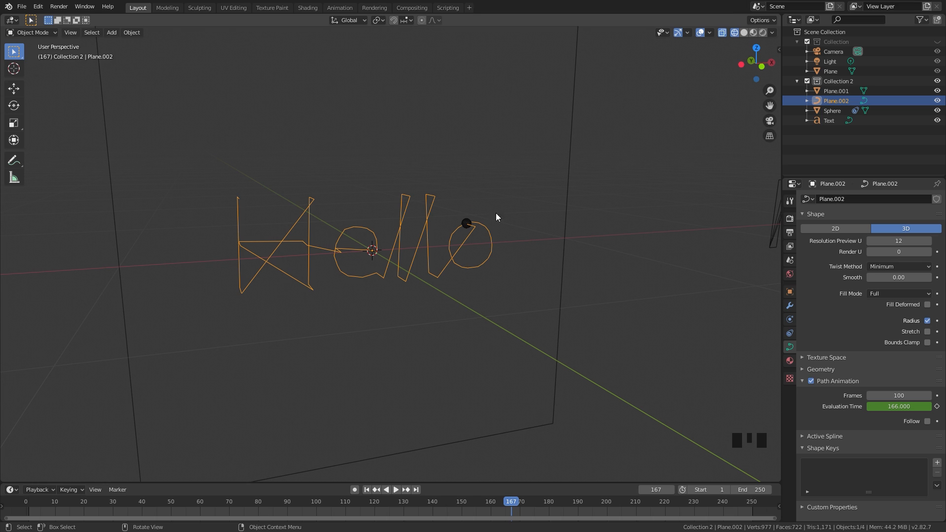
Enable Dynamic Paint physics on the upright glass plane and add a canvas
click(569, 164)
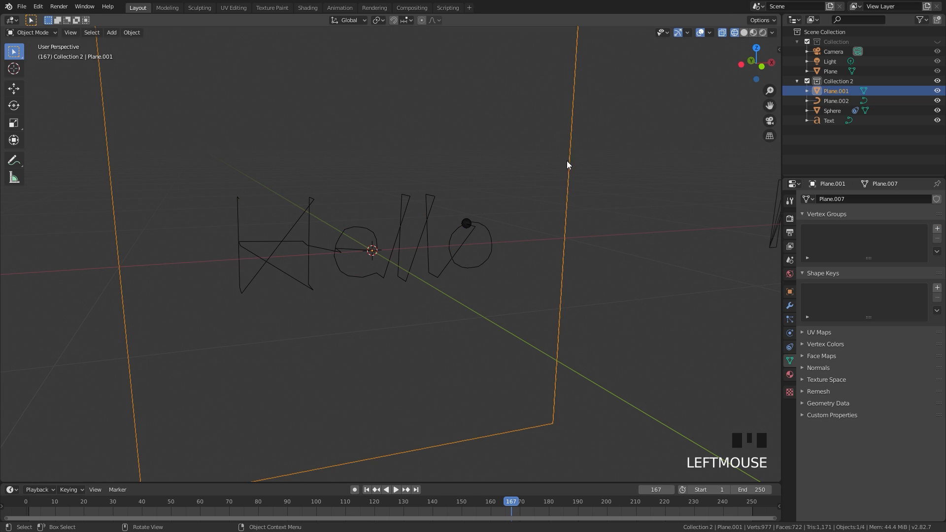
click(790, 333)
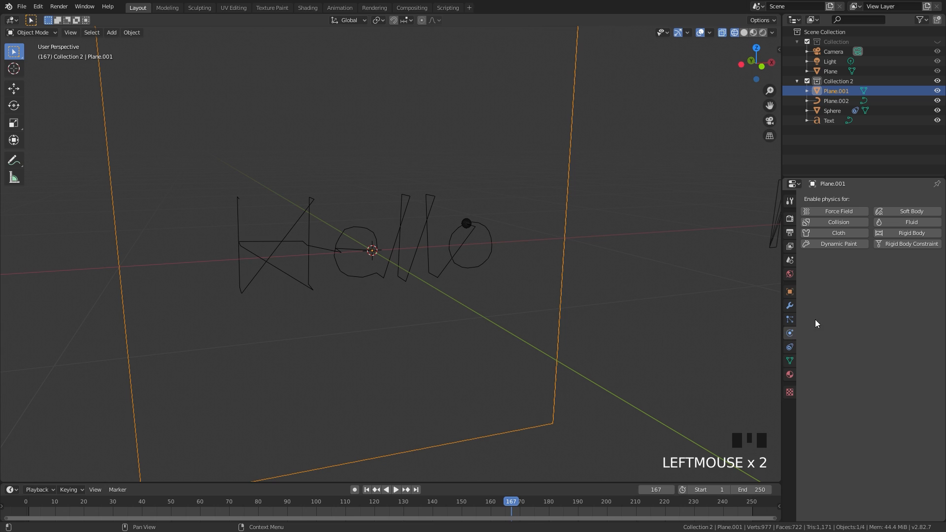
click(833, 245)
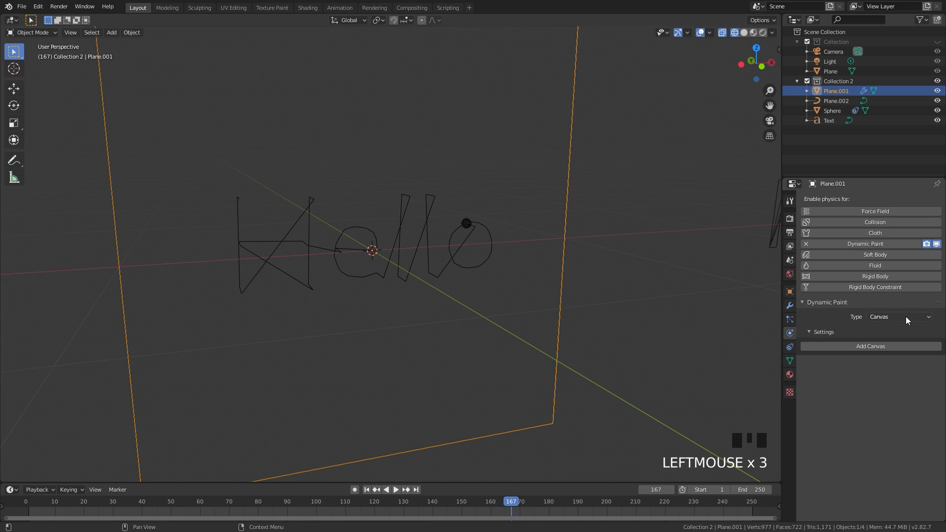
click(865, 347)
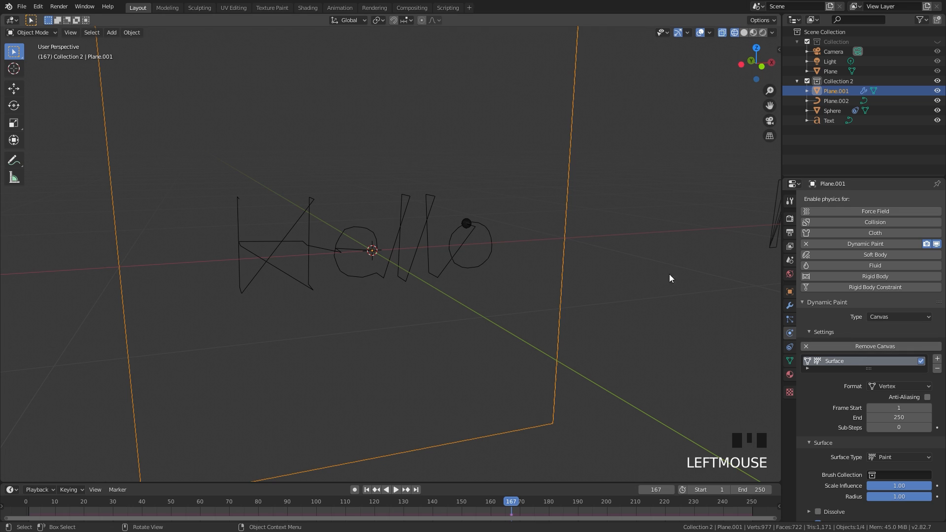
Enable Dynamic Paint on the sphere, add it as a brush and set its paint color to white
click(465, 223)
click(472, 221)
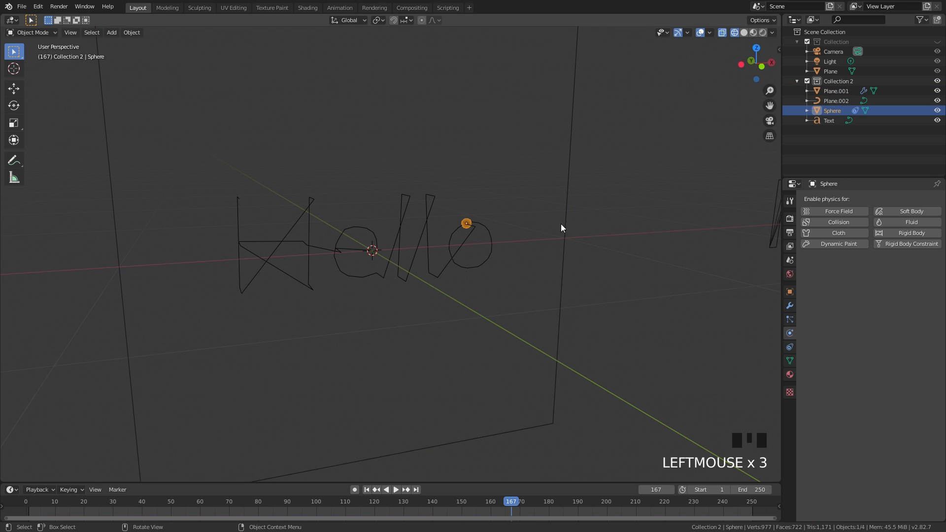
click(821, 242)
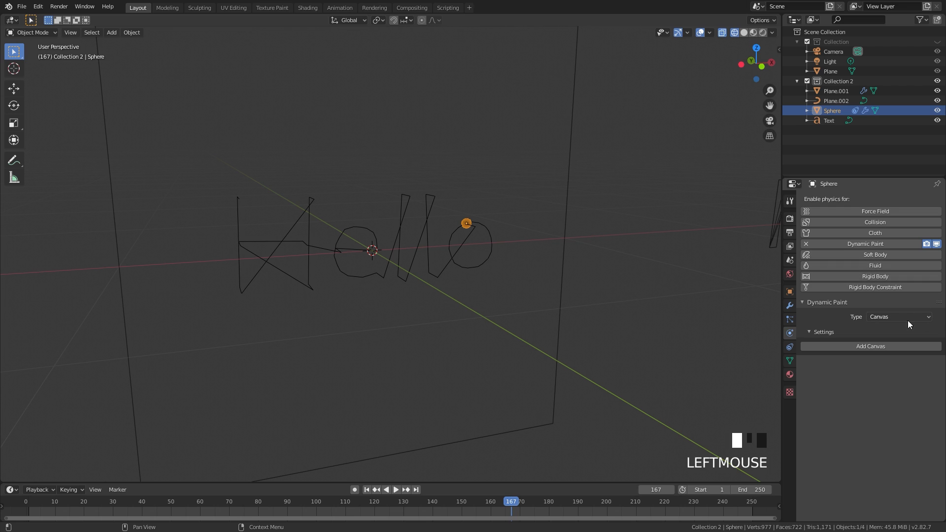
click(896, 318)
click(886, 338)
click(866, 346)
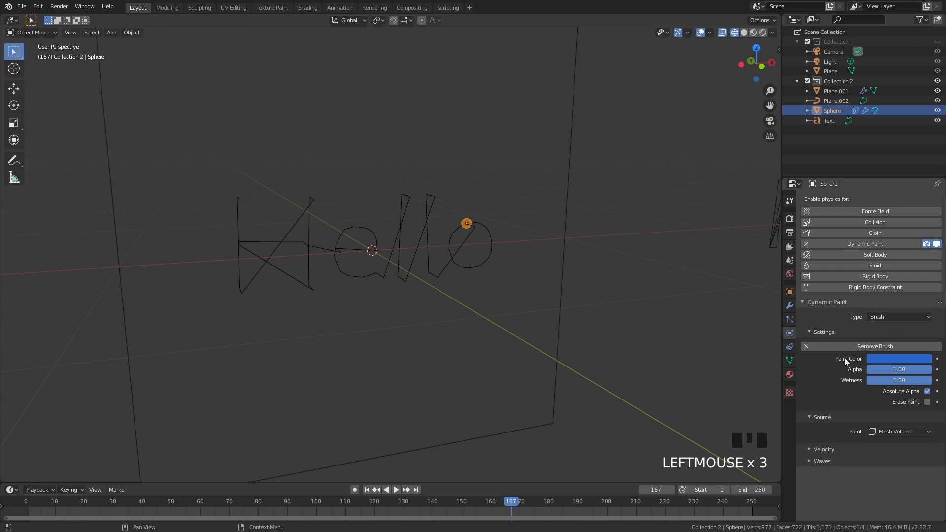
click(895, 362)
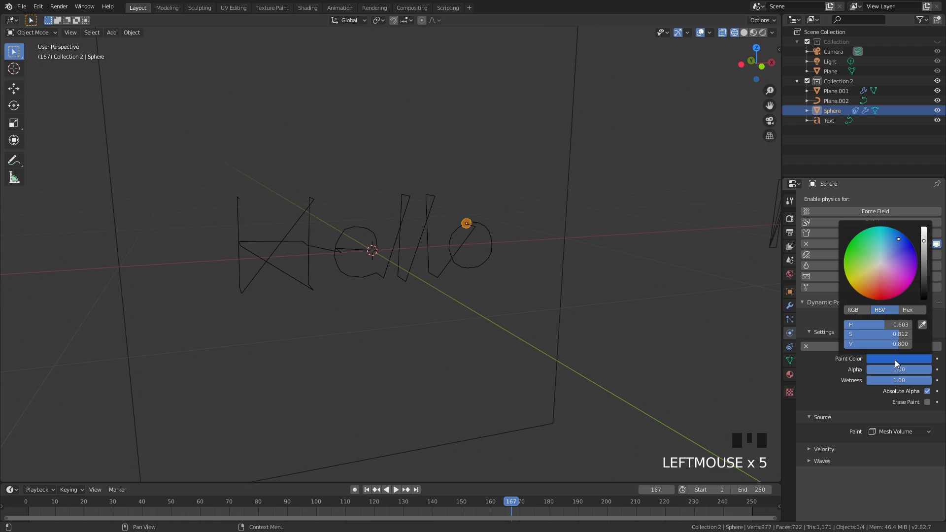
mouse_move(907, 334)
mouse_down()
mouse_move(845, 334)
mouse_move(911, 344)
mouse_up()
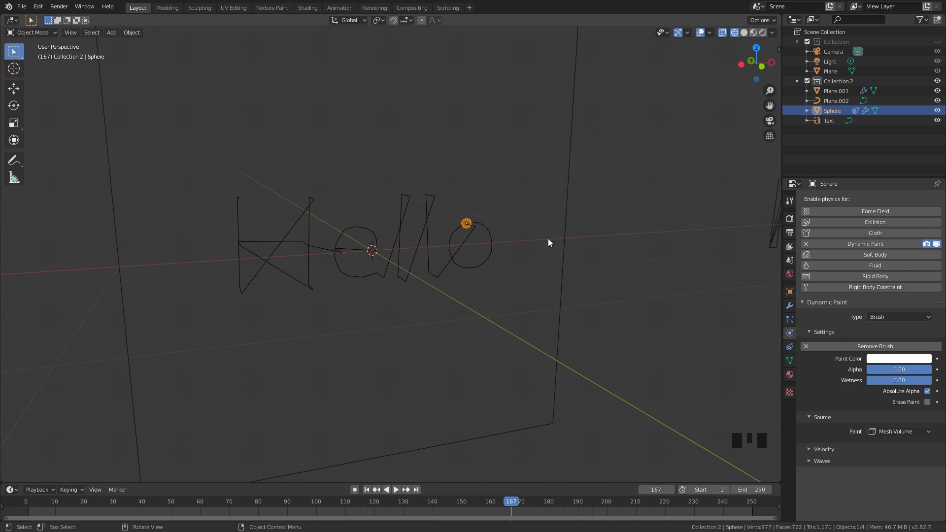
Set the glass plane's canvas format to Image Sequence with a resolution of 2000
click(566, 178)
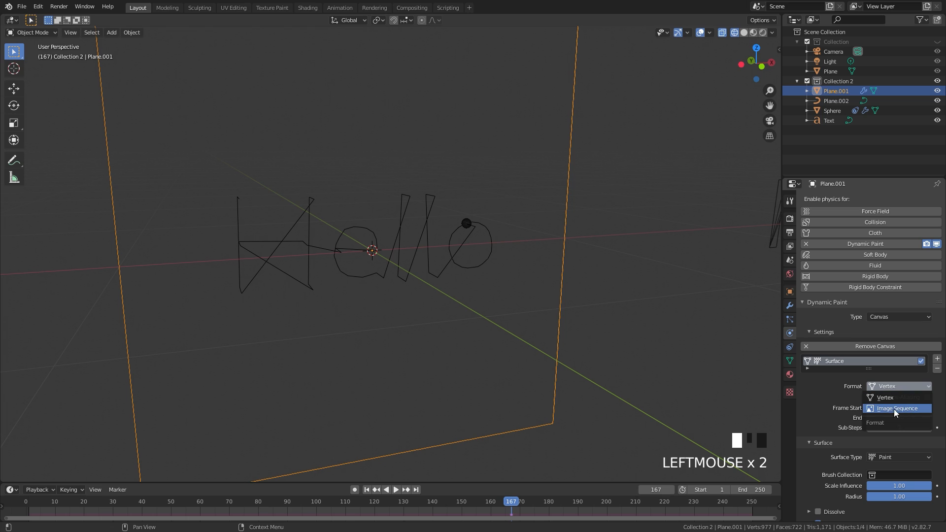
click(882, 409)
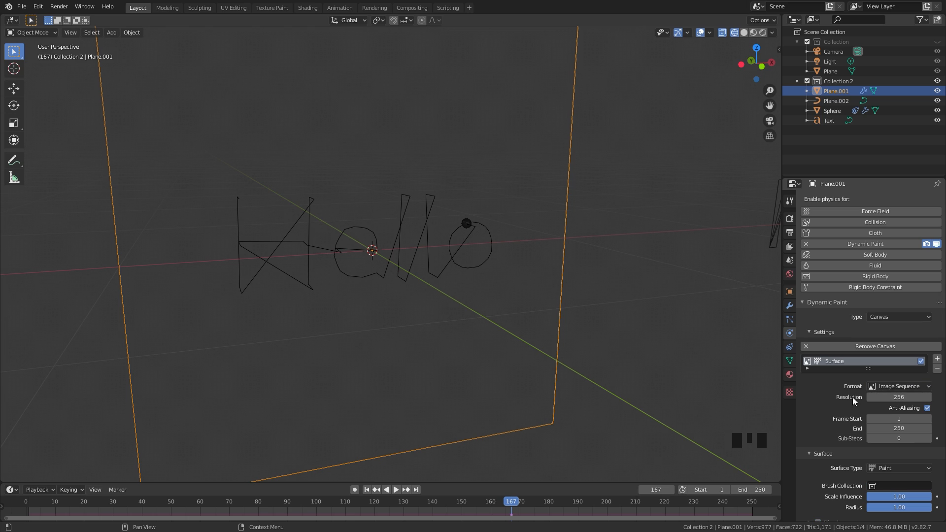
click(890, 398)
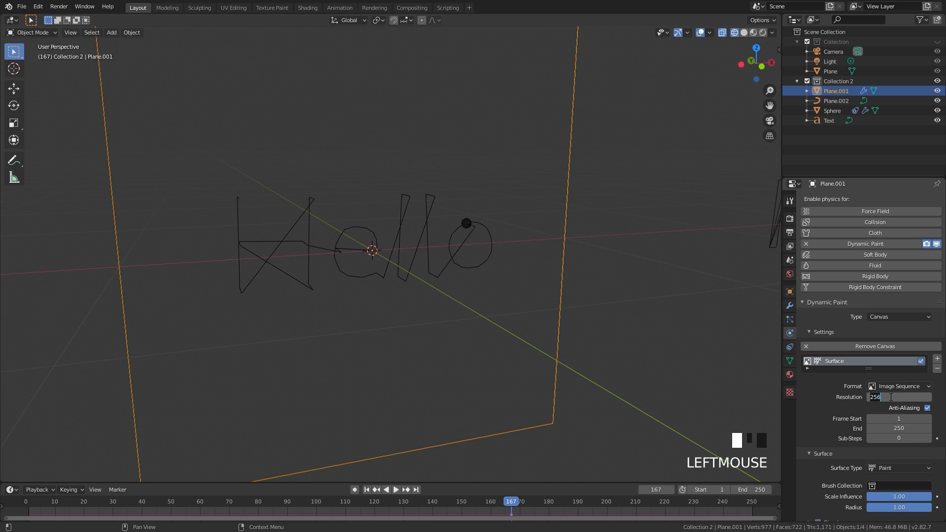
text(1000)
key(Return)
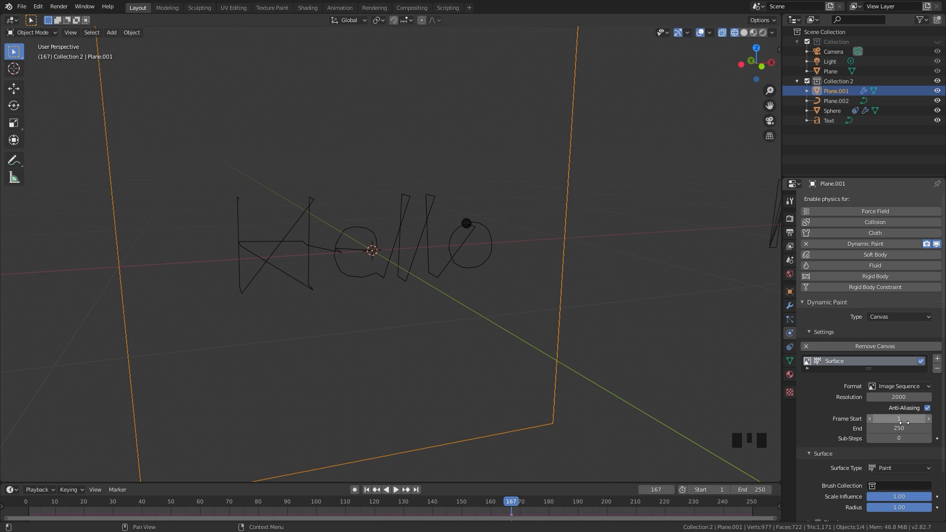
Set the glass plane canvas's end frame to 180 and its sub-steps to 10
drag(510, 501, 531, 505)
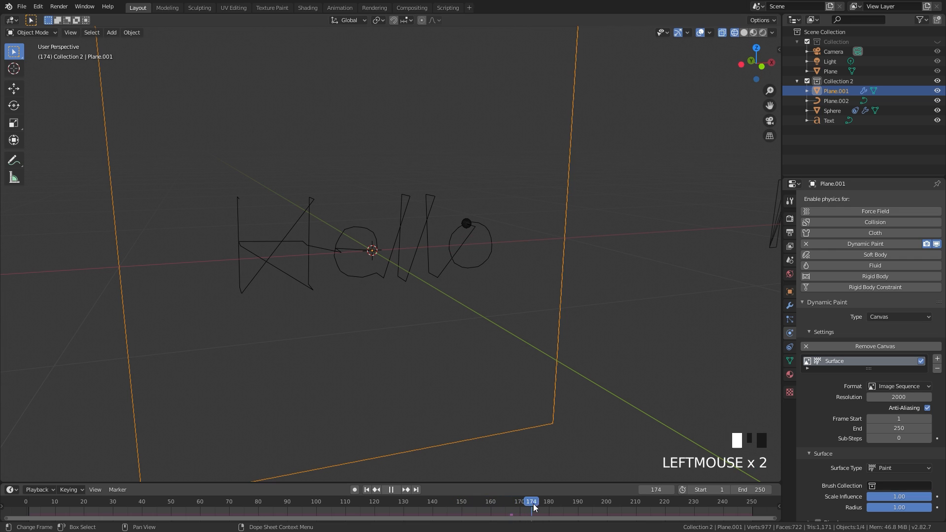
click(898, 428)
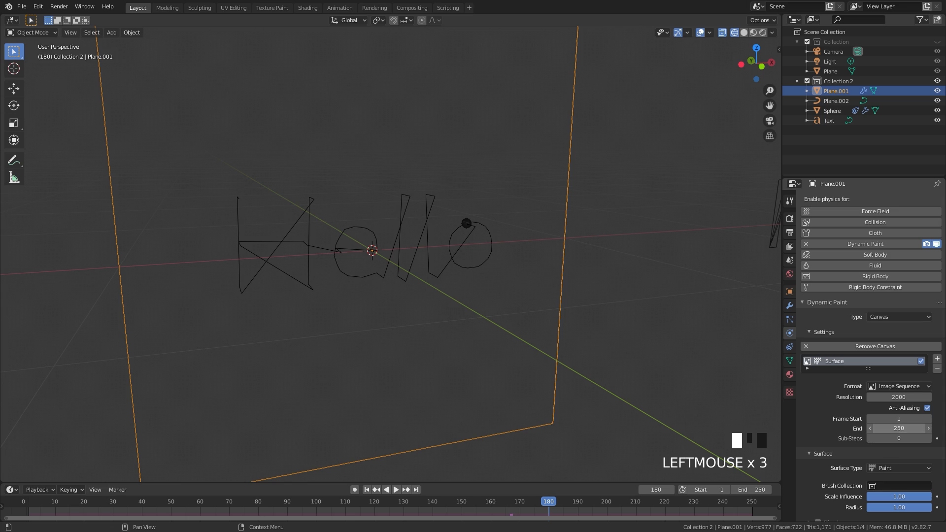
text(180)
key(Return)
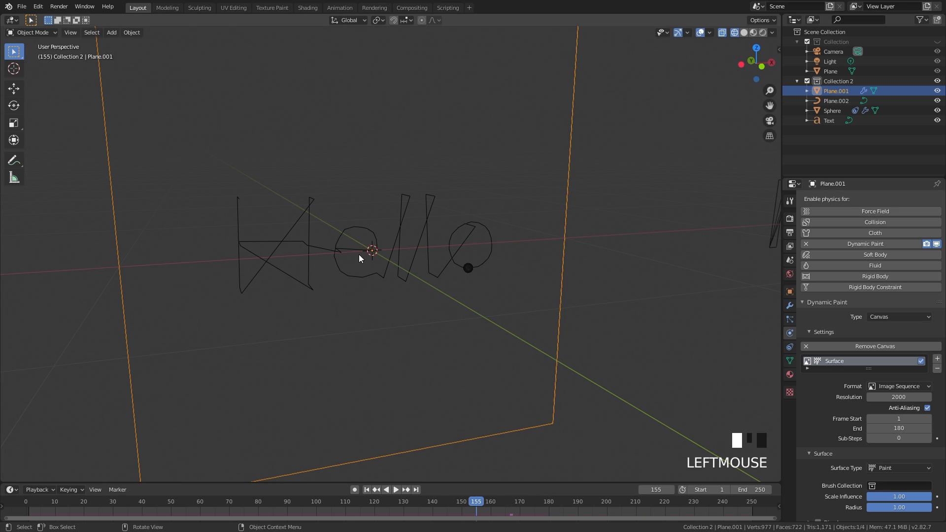
click(887, 437)
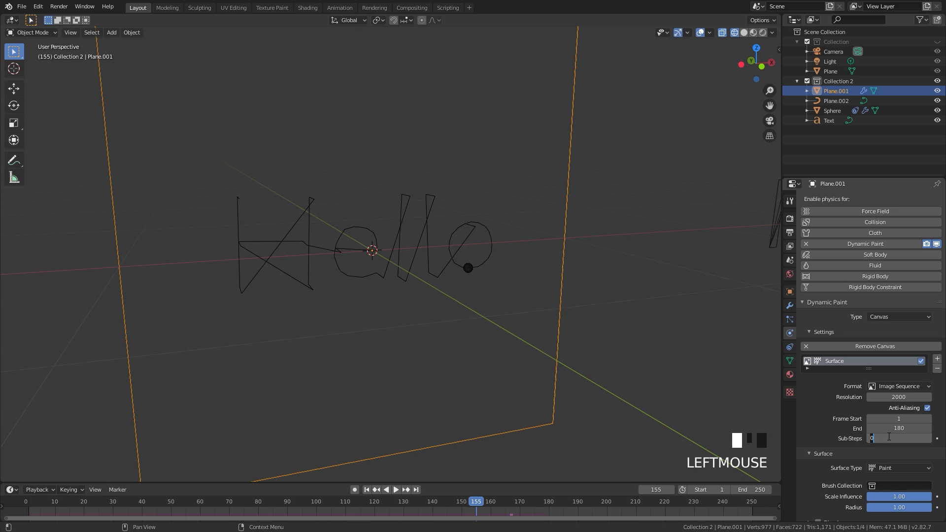
key(Return)
Set the canvas surface's initial color type to Color and make that color black
scroll(822, 503, down, 3)
scroll(847, 481, down, 2)
scroll(867, 488, down, 4)
click(882, 501)
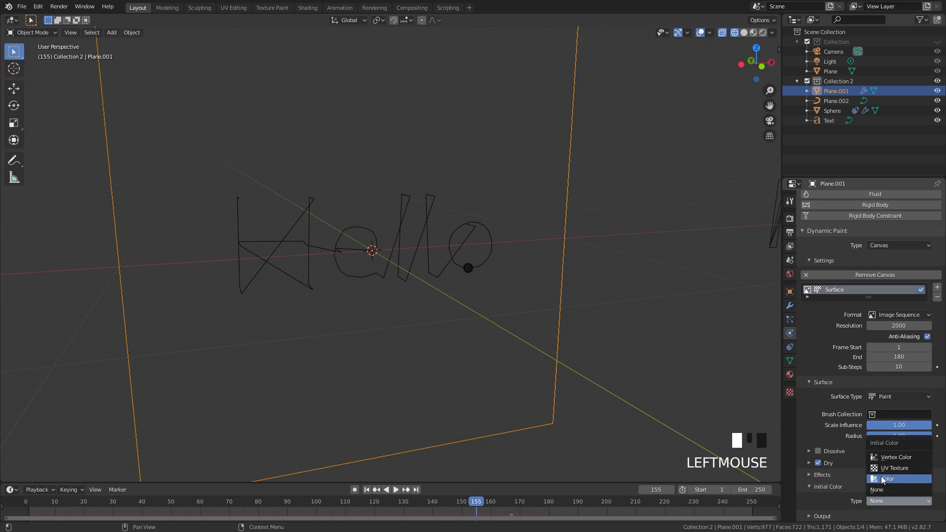
click(883, 479)
scroll(893, 477, down, 5)
click(882, 501)
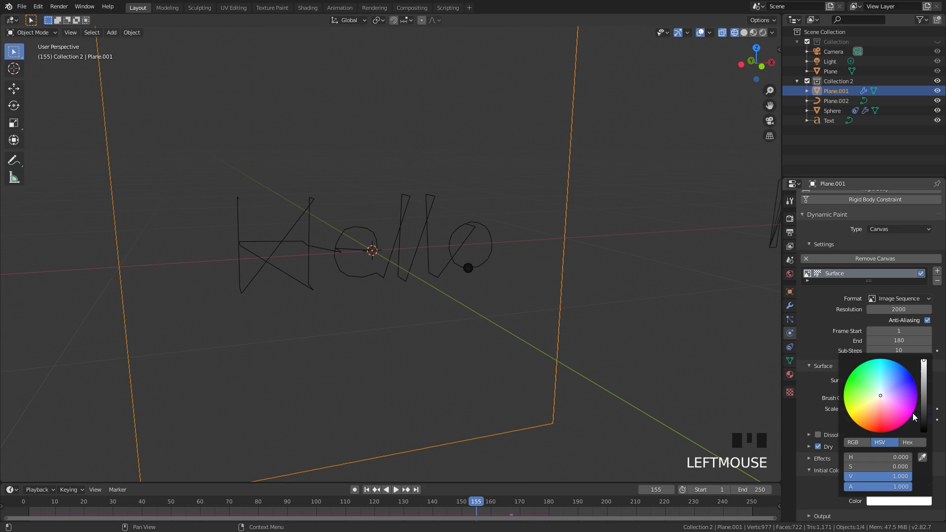
drag(924, 392, 924, 431)
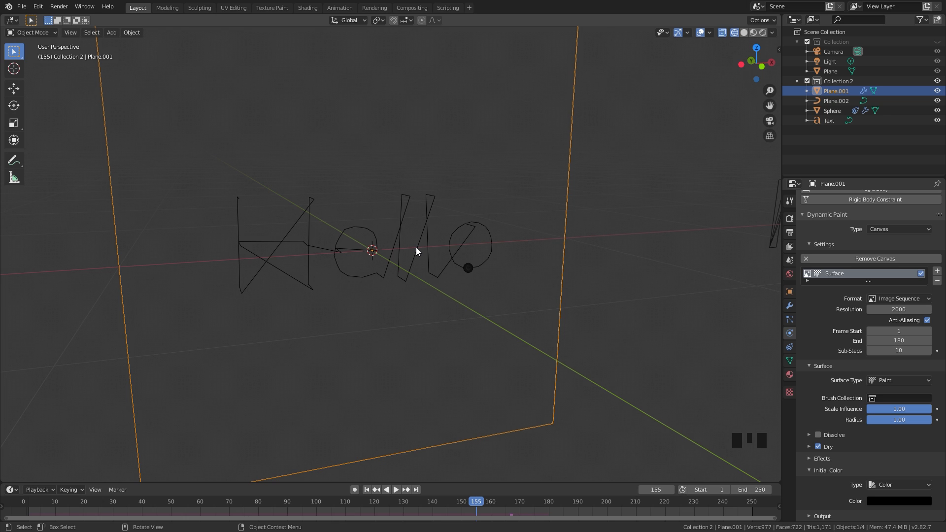
Point the canvas output's cache path to the Text Frames folder in Frosted Glass Animation\Tutorial 2
click(821, 516)
scroll(859, 428, down, 9)
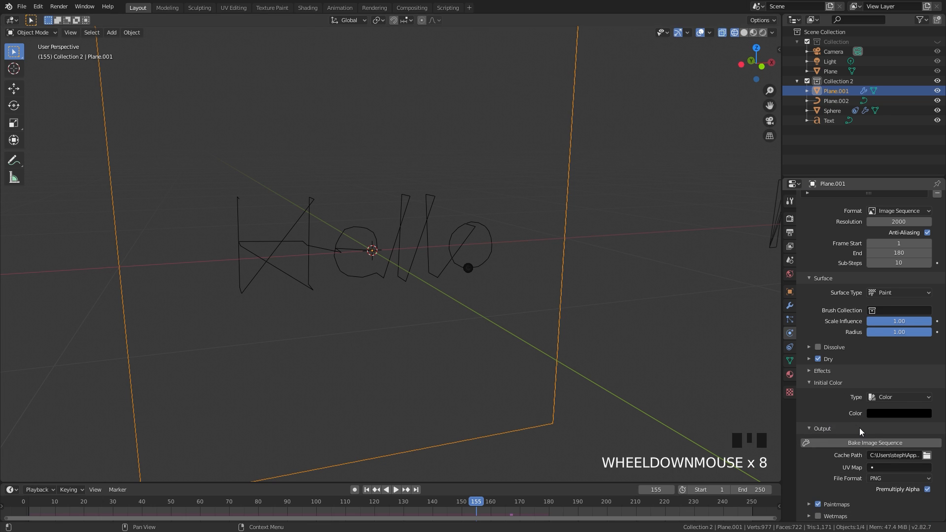
click(926, 455)
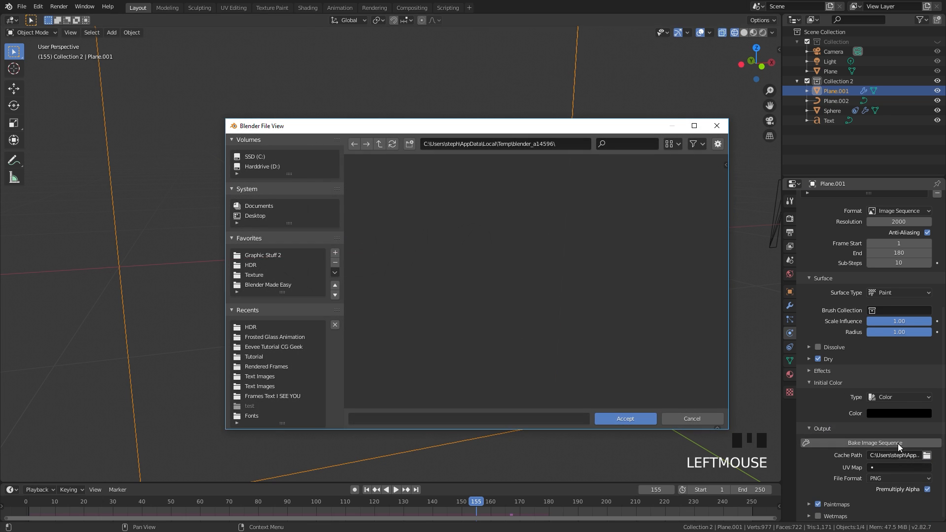
click(270, 337)
click(625, 418)
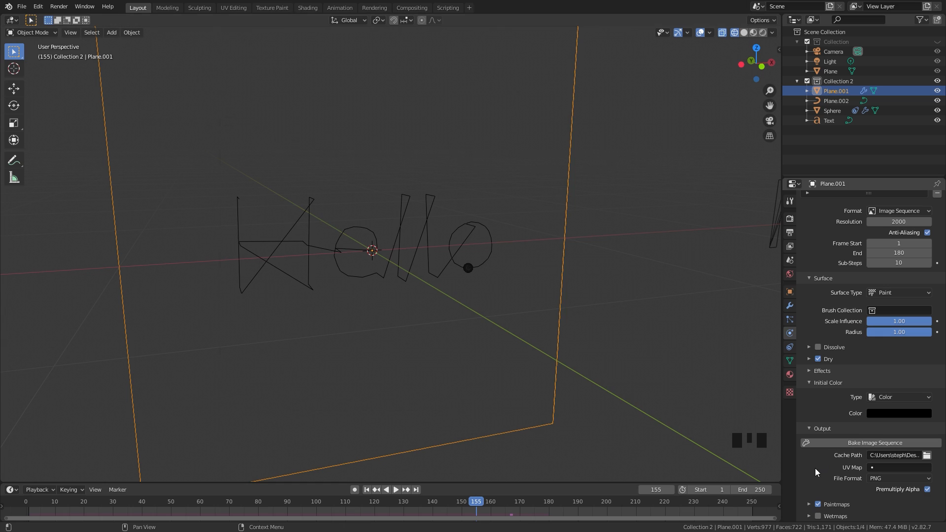
Assign UVMap as the canvas output's UV map and turn off Premultiply Alpha
click(885, 468)
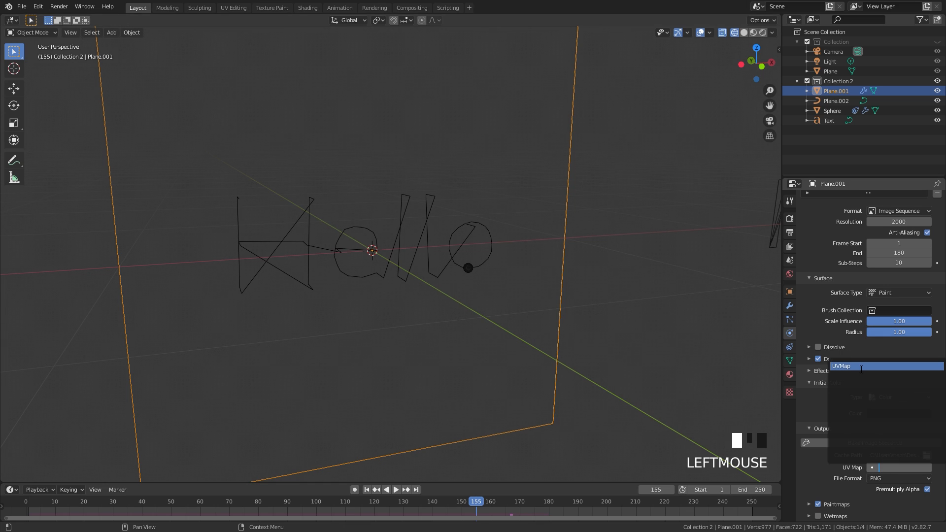
click(842, 366)
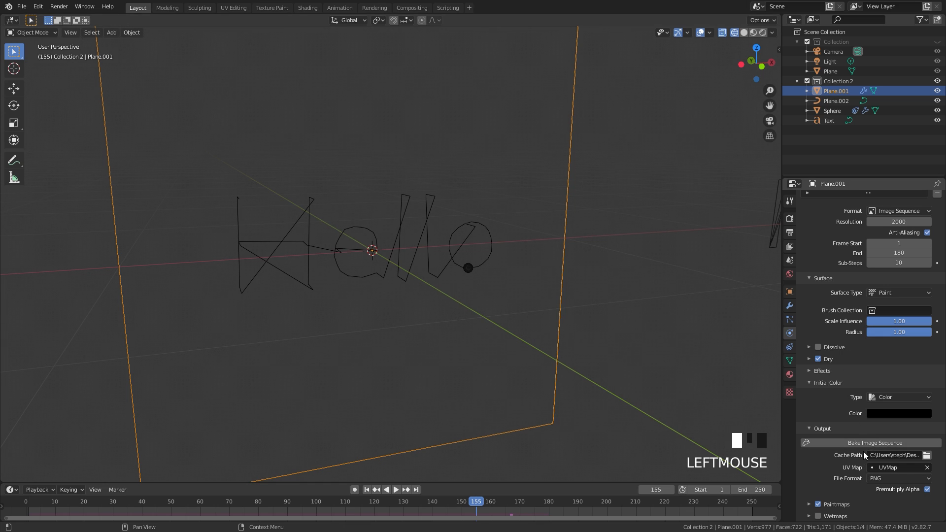
click(920, 490)
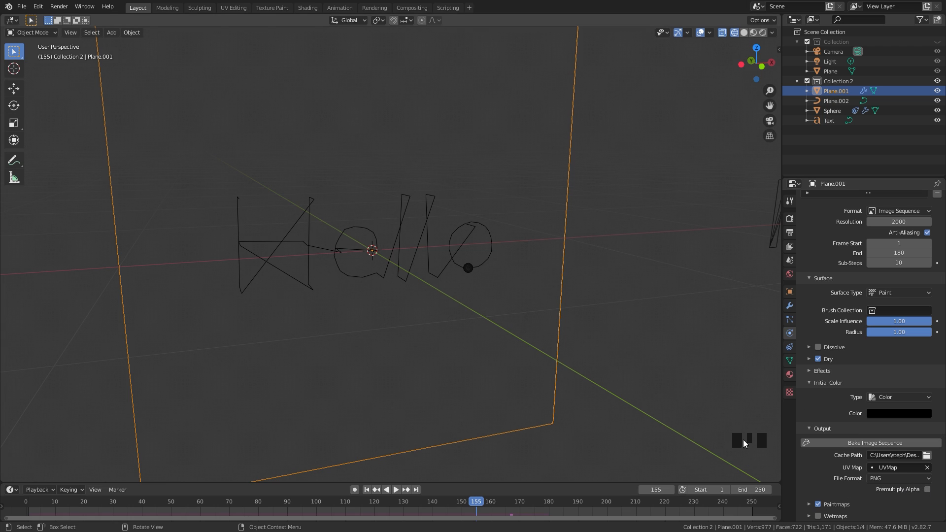
Bake the canvas image sequence and review the resulting paintmap frames in the Text Frames folder
click(869, 442)
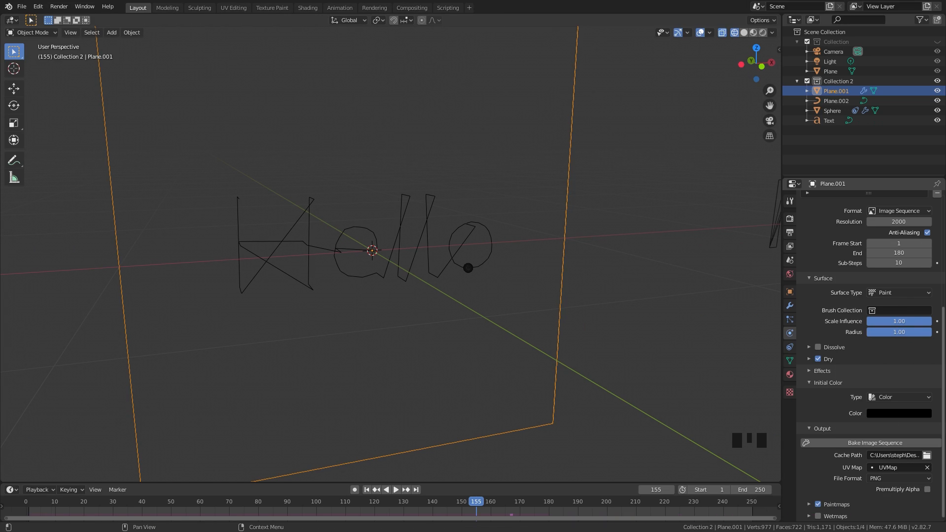
key(alt+Tab)
mouse_move(767, 373)
mouse_down()
mouse_move(765, 207)
mouse_move(764, 260)
mouse_up()
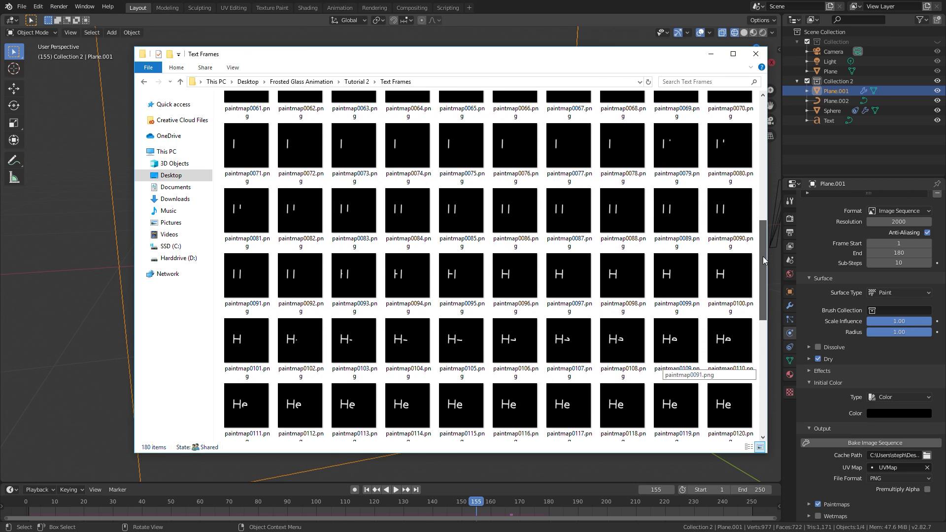
click(711, 54)
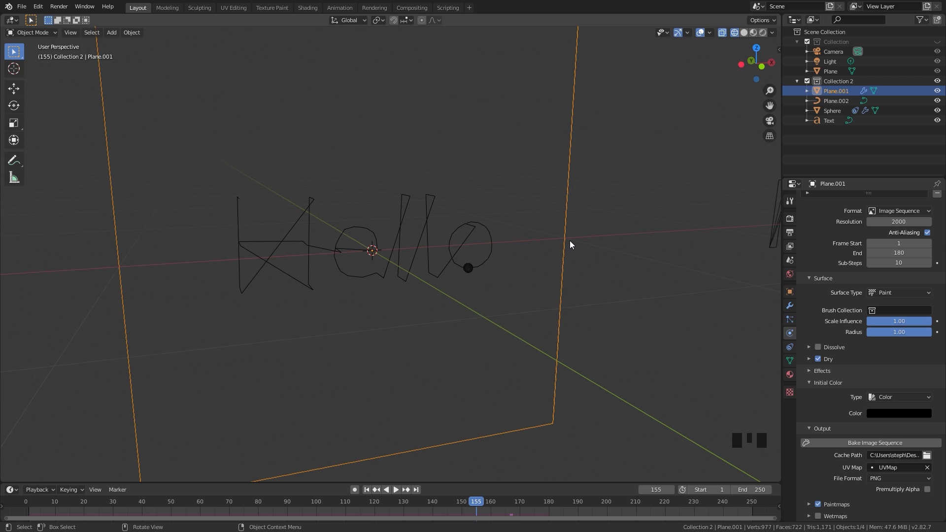
Show only the first collection, select its glass plane and open the material nodes in an area beside the viewport
click(564, 262)
key(1)
scroll(541, 239, down, 3)
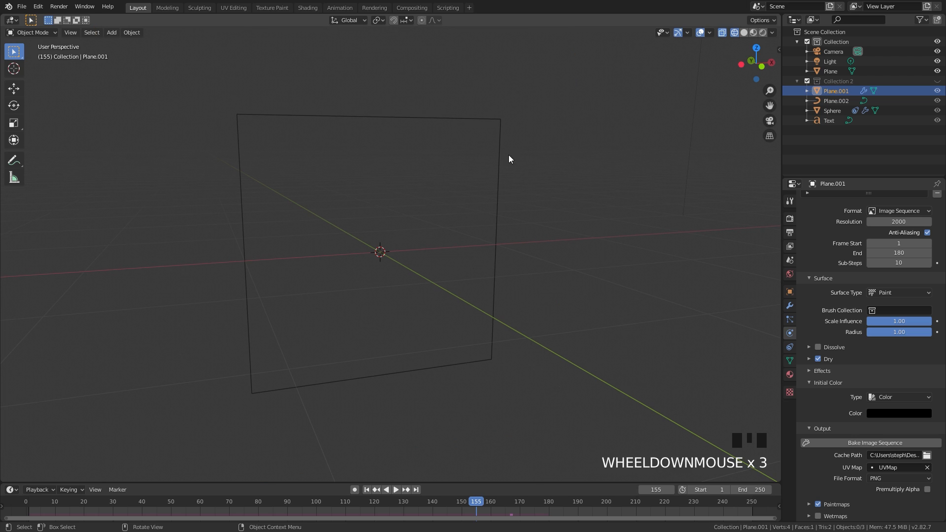
click(501, 129)
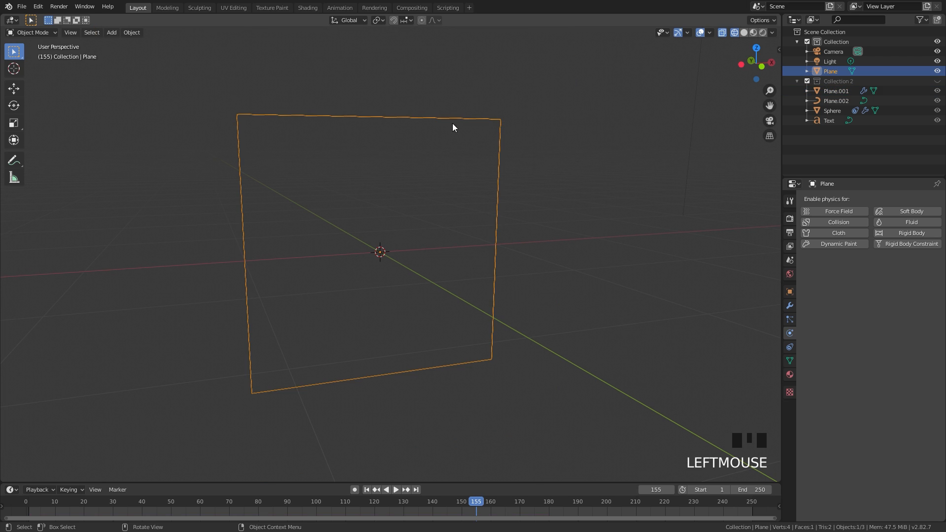
click(772, 17)
drag(771, 17, 554, 197)
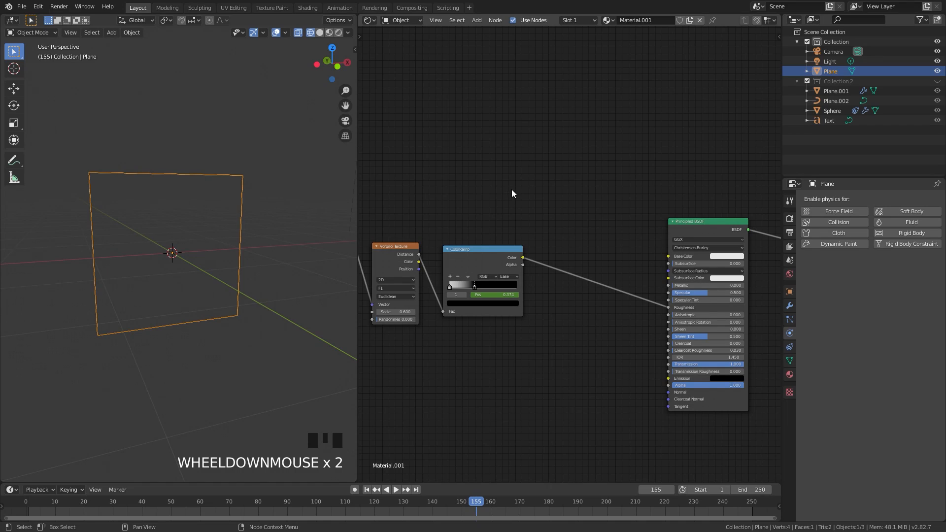
Add an image sequence texture node using all paintmap PNGs from Text Frames and place it above the ColorRamp
key(shift+a)
mouse_move(485, 228)
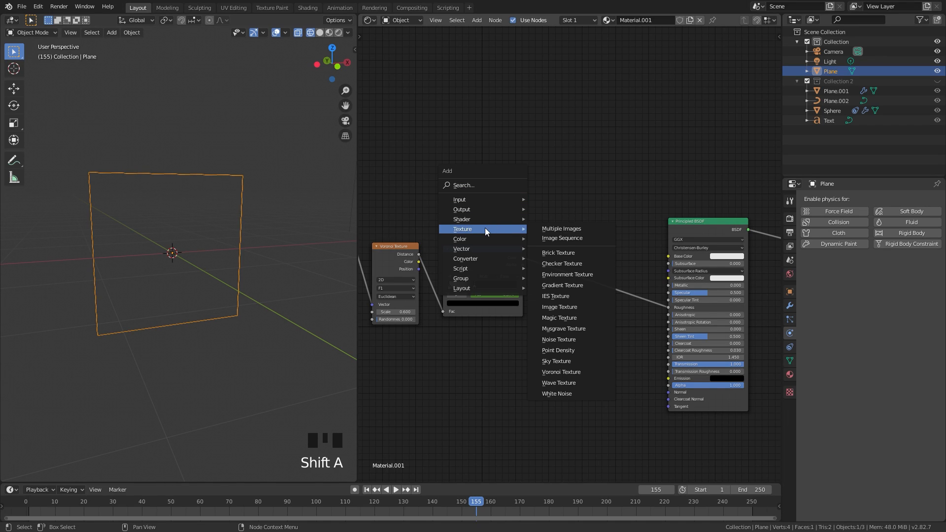
click(559, 238)
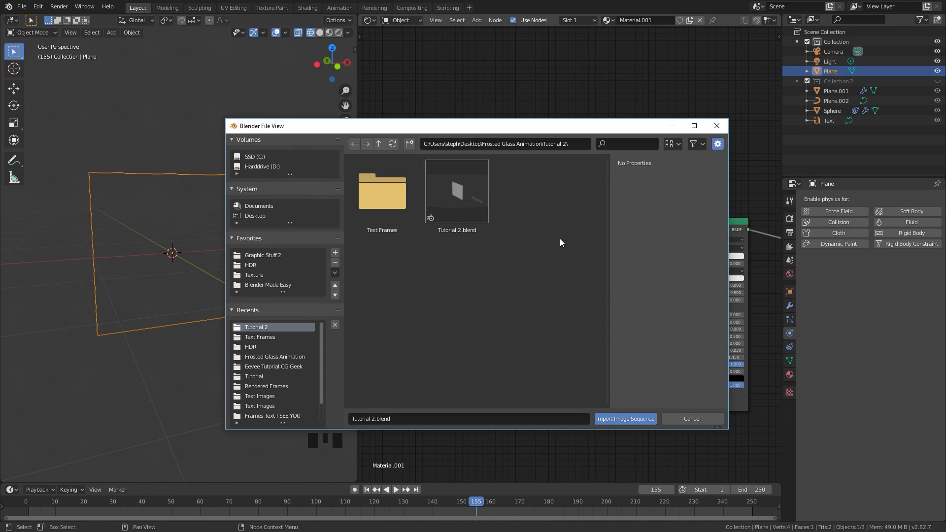
double_click(397, 206)
mouse_move(406, 205)
mouse_down()
mouse_move(444, 239)
mouse_move(477, 247)
mouse_move(552, 326)
mouse_move(610, 339)
mouse_up()
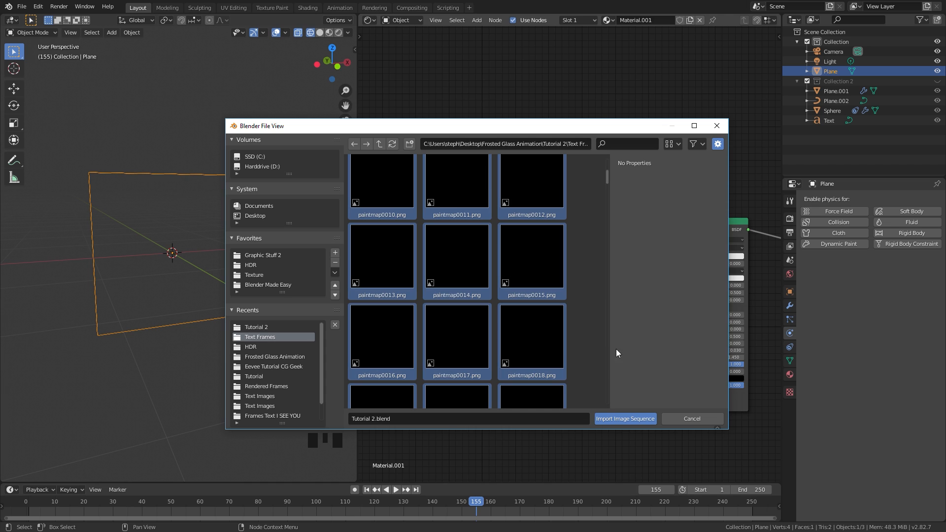
click(626, 418)
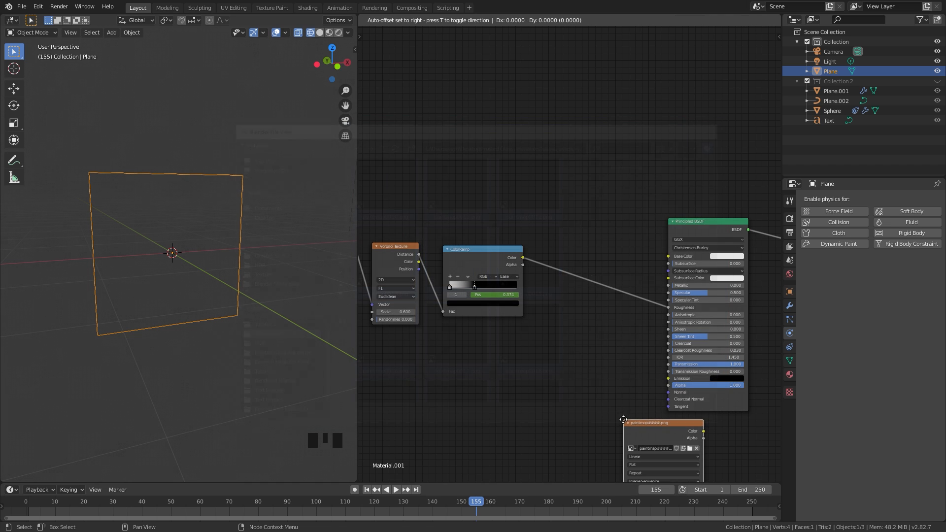
click(439, 109)
Insert a MixRGB node between the ColorRamp and the Principled Roughness, and connect the paintmap texture's Color to its Fac
scroll(576, 183, up, 4)
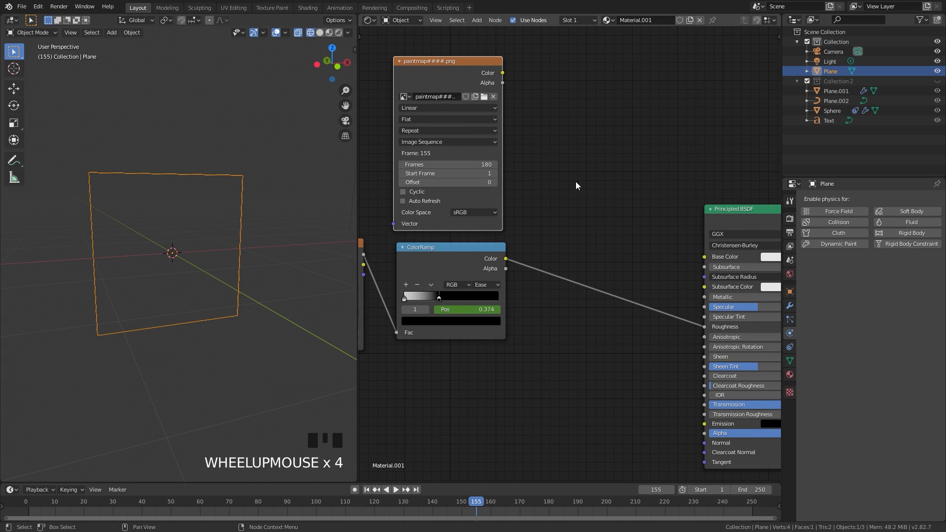
middle_drag(576, 183, 560, 180)
key(shift+a)
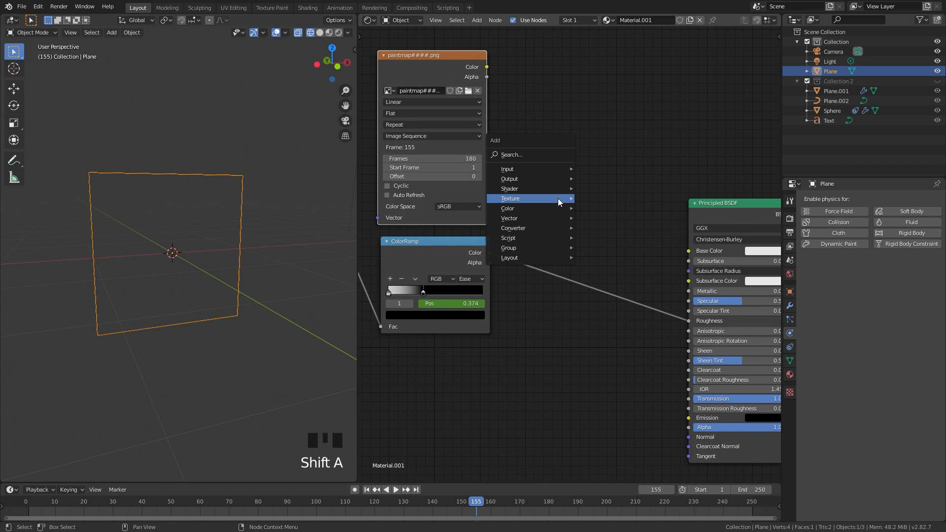
mouse_move(507, 211)
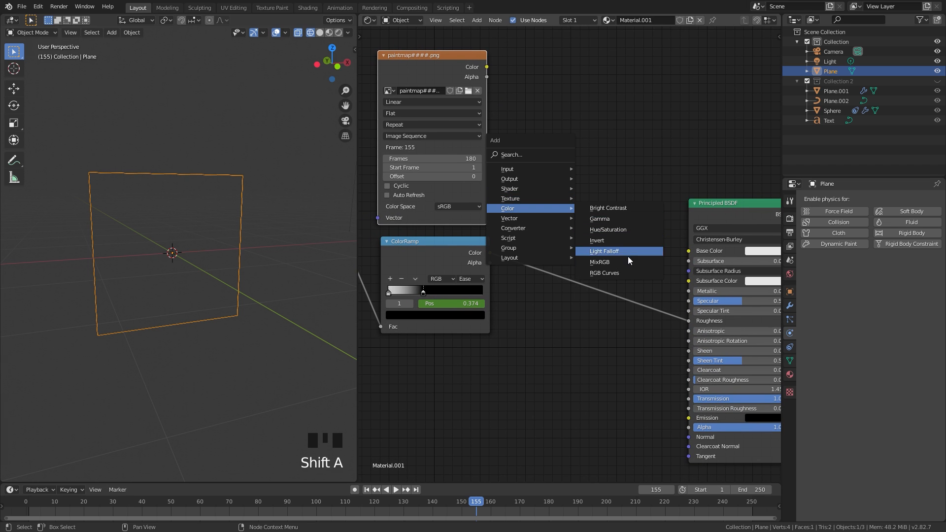
click(605, 262)
click(575, 224)
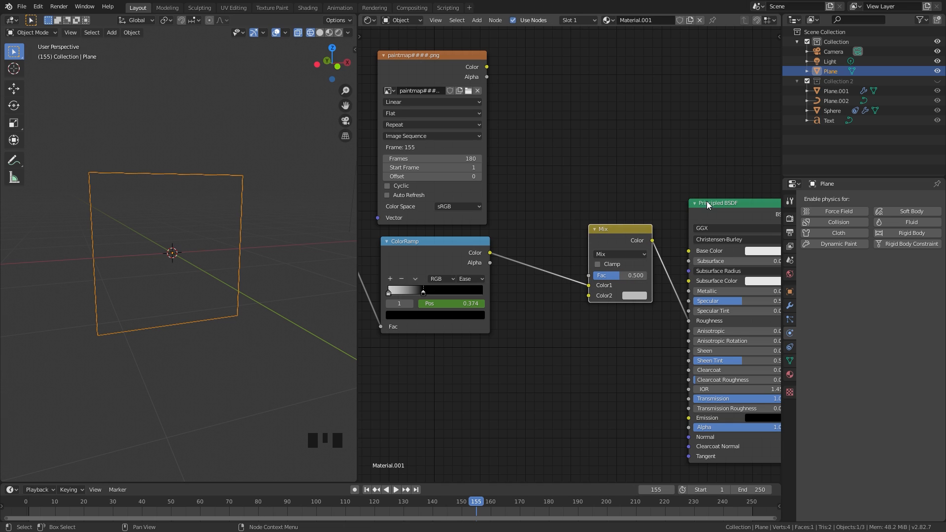
drag(486, 67, 591, 282)
drag(487, 67, 591, 276)
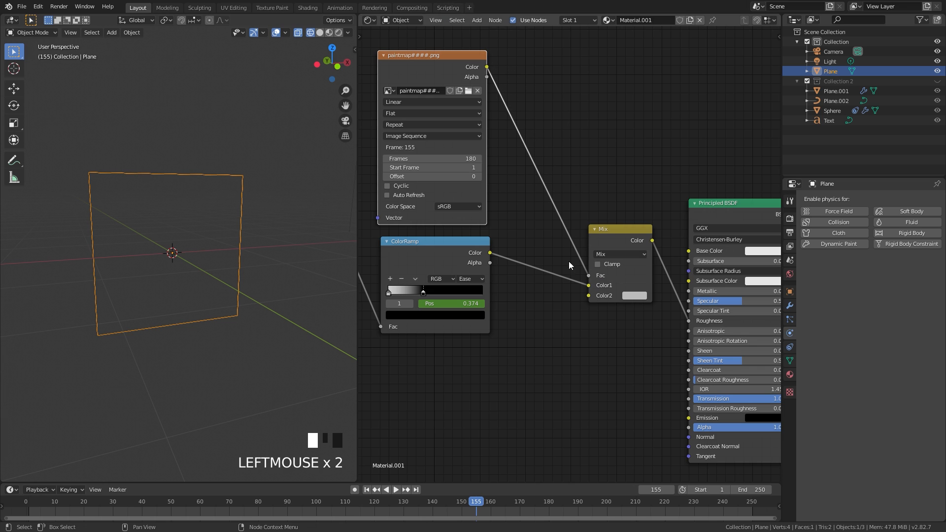
Set the Mix node's Color2 to black
scroll(665, 266, up, 4)
middle_drag(665, 266, 590, 275)
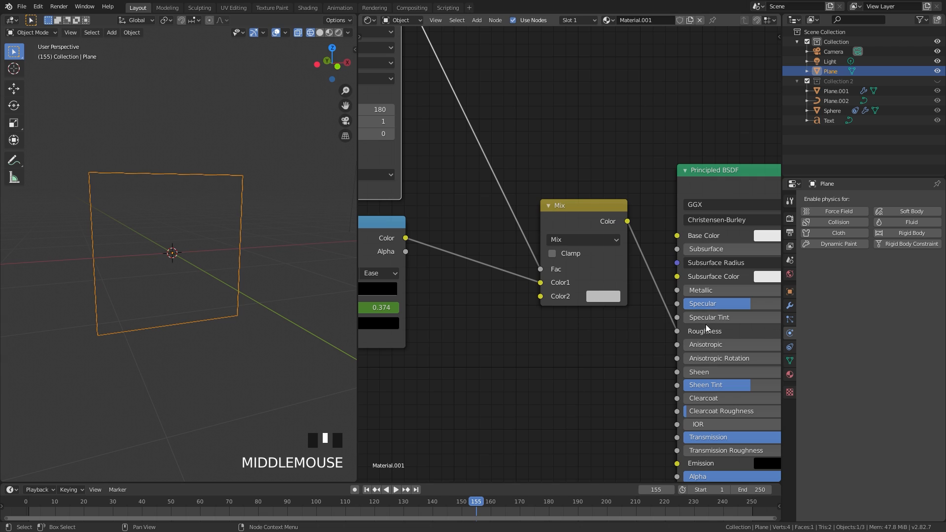
click(602, 298)
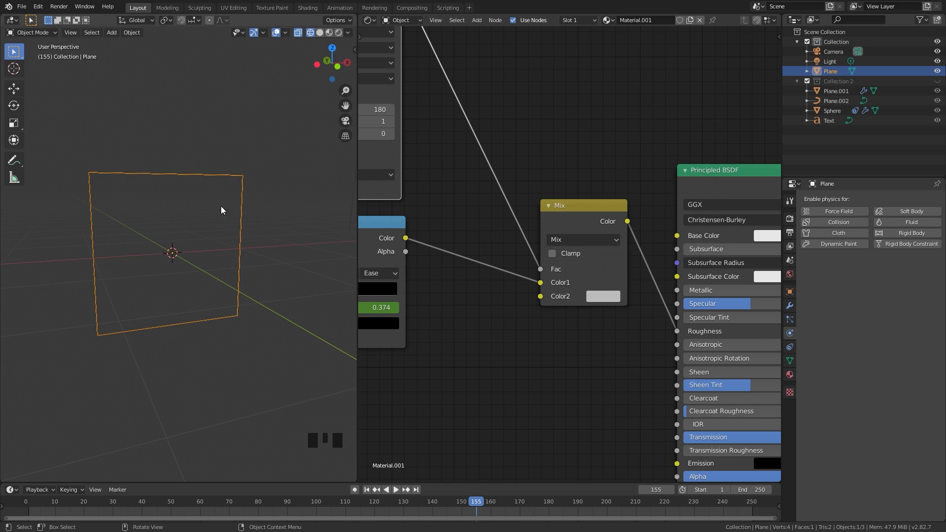
click(604, 296)
drag(693, 144, 693, 209)
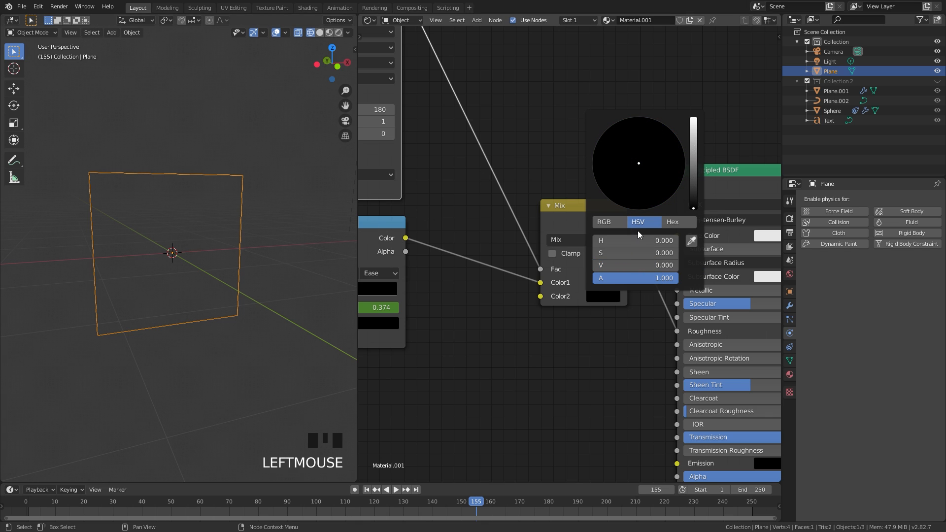
Switch the 3D viewport to Material Preview shading with the glass plane in closer view
scroll(211, 286, up, 3)
key(z)
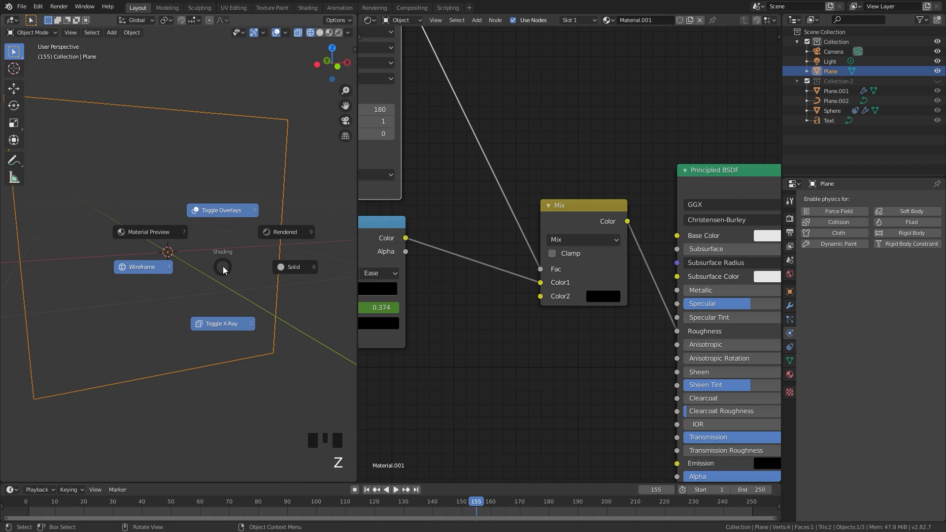
click(105, 203)
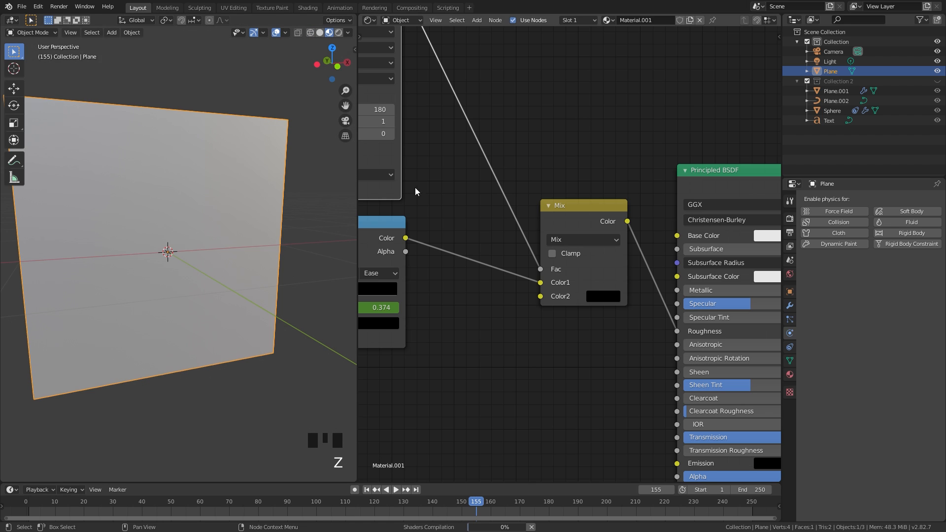
Enable Auto Refresh on the paintmap image sequence node and play the animation from the first frame
middle_drag(469, 175, 624, 232)
click(422, 218)
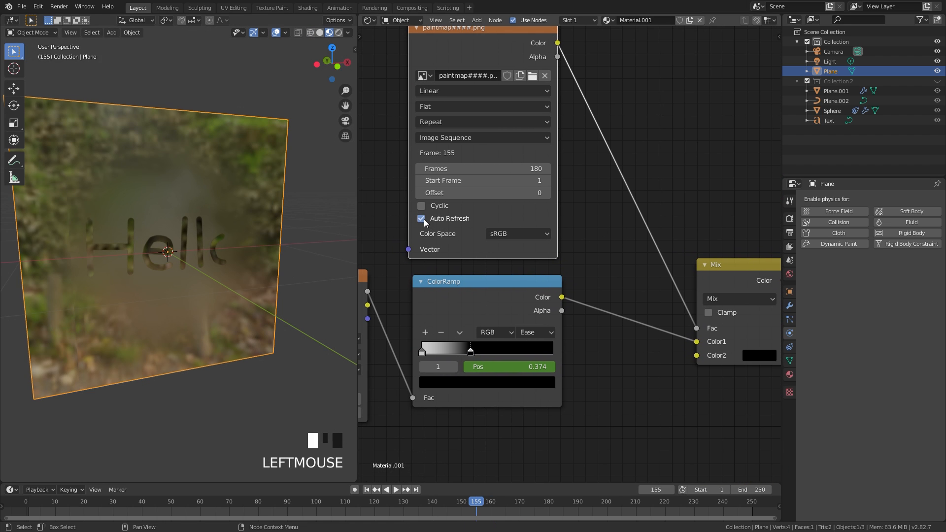
click(367, 489)
key(space)
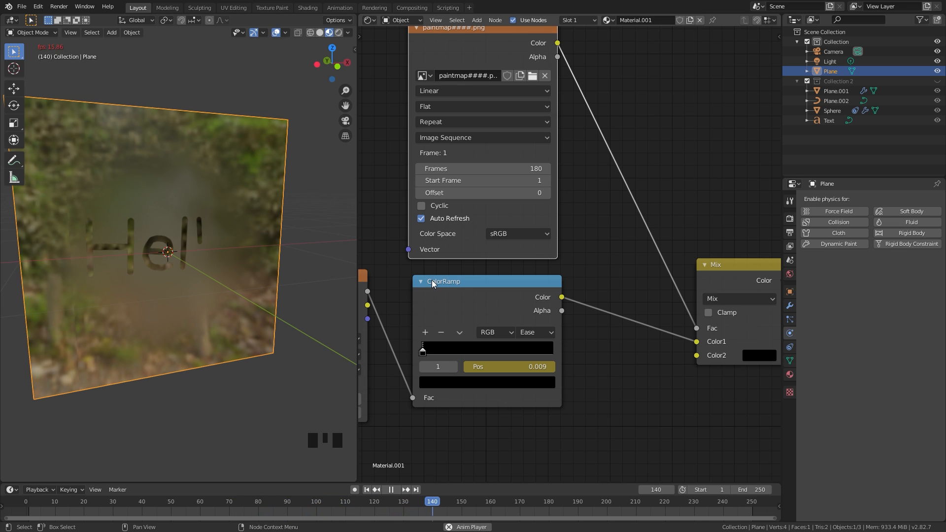
Stop the animation playback and display the glass plane's UV layout over the paintmap image in the UV Editor, with the plane in Edit Mode
key(space)
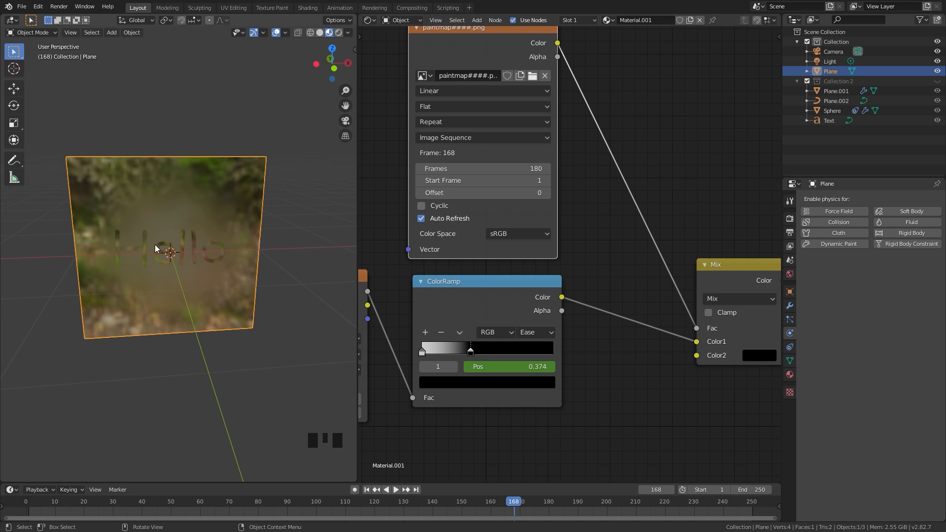
click(369, 20)
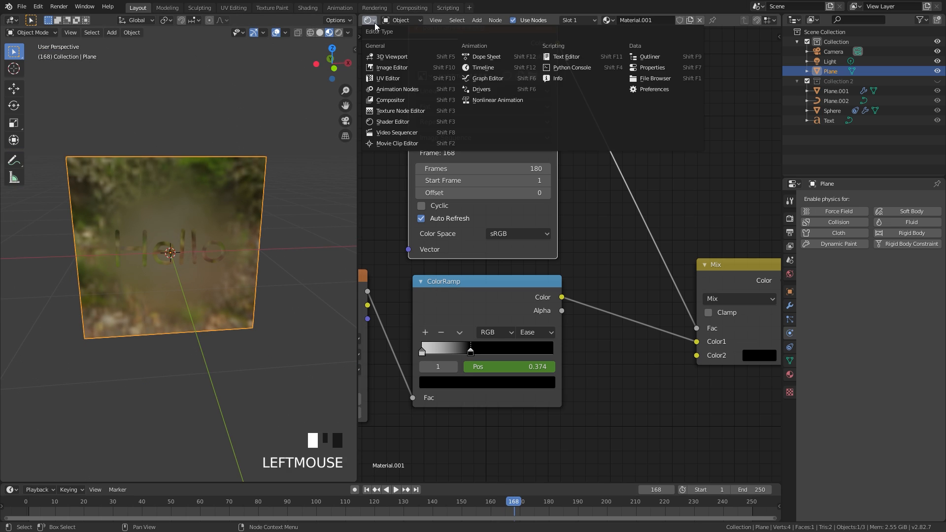
click(390, 79)
key(Tab)
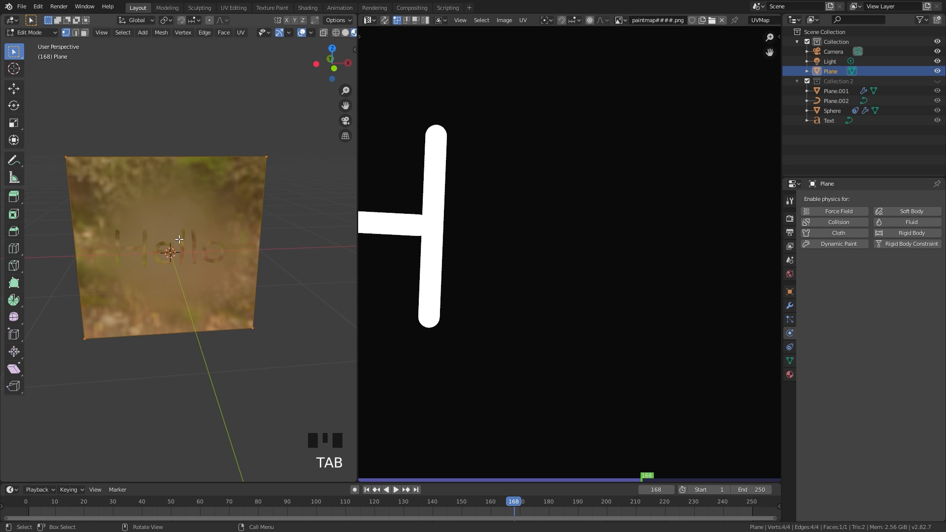
scroll(562, 237, down, 8)
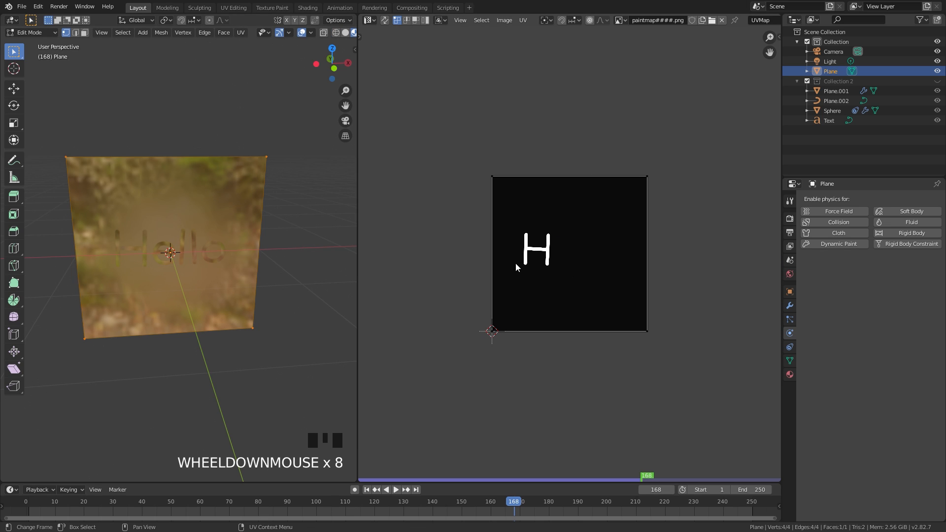
Select all of the plane's UVs and try moving and rotating them to reposition the written text on the glass
key(a)
scroll(595, 267, up, 3)
key(g)
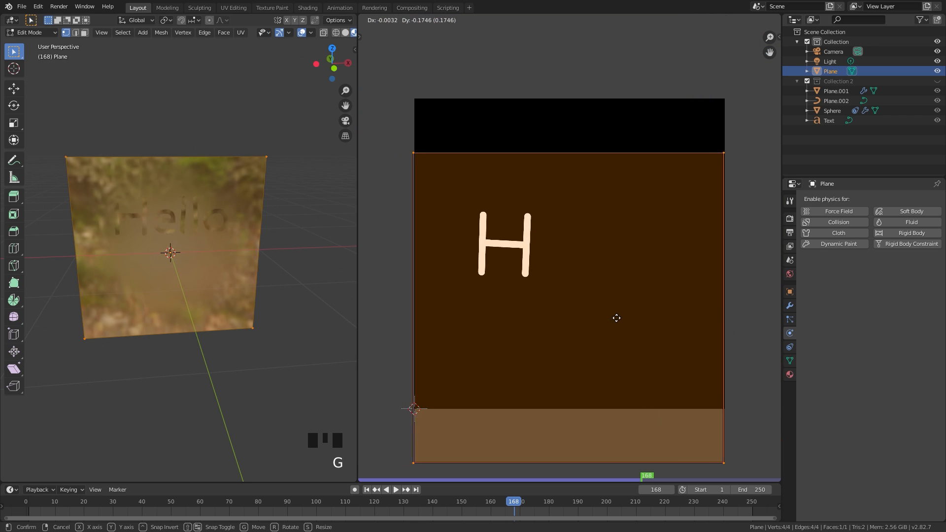
right_click(627, 180)
key(r)
right_click(665, 98)
key(r)
click(498, 172)
scroll(170, 251, up, 6)
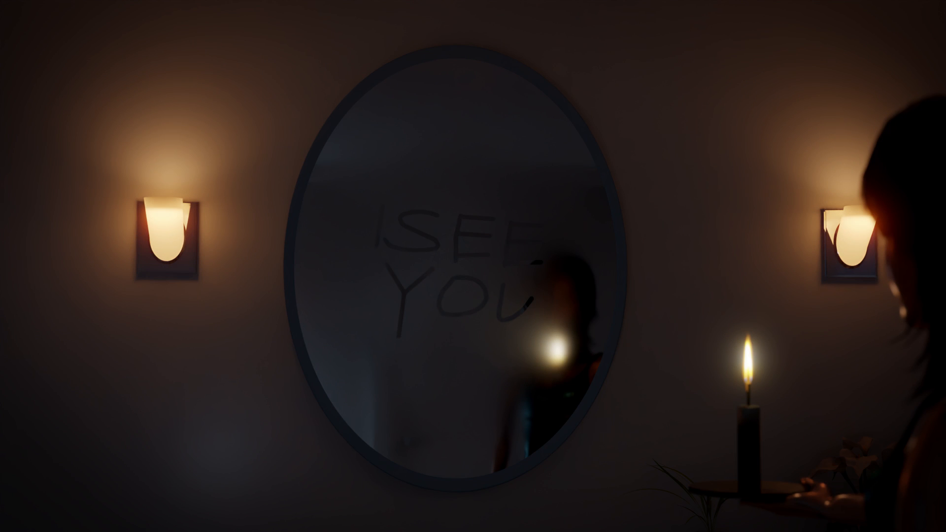